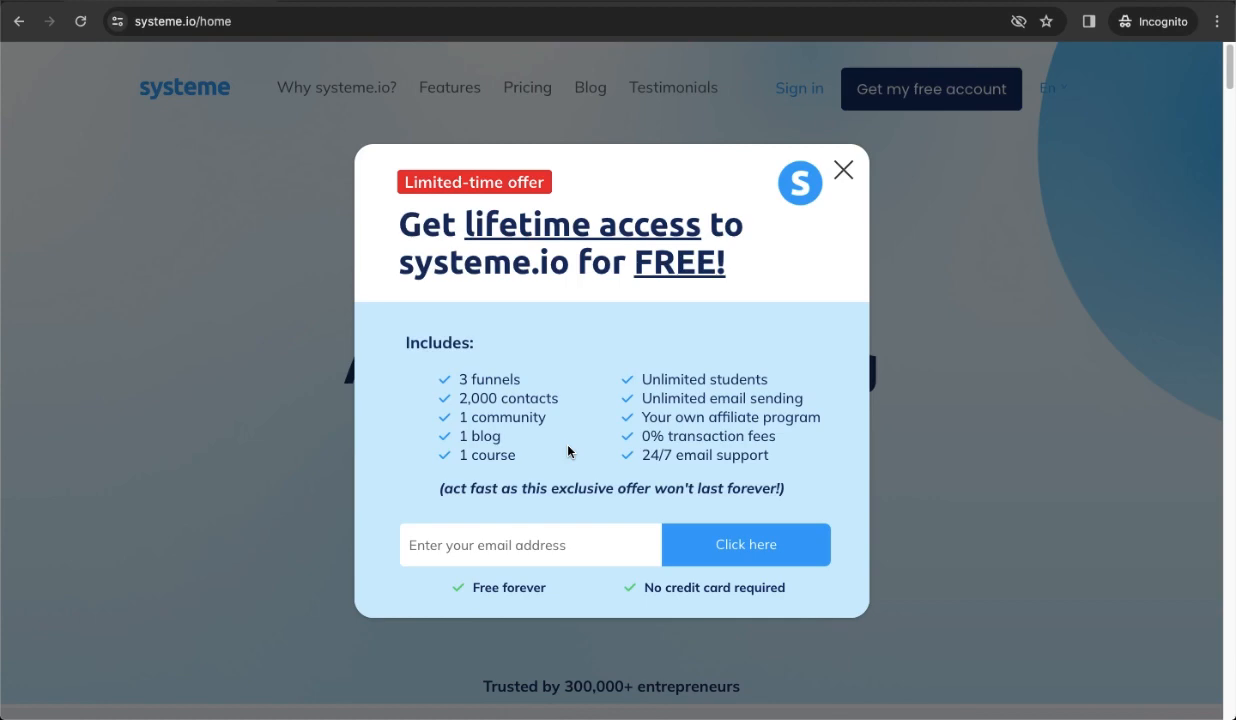
Dismiss the lifetime-access offer popup and sign up for a free account with an email address.
click(501, 540)
click(648, 462)
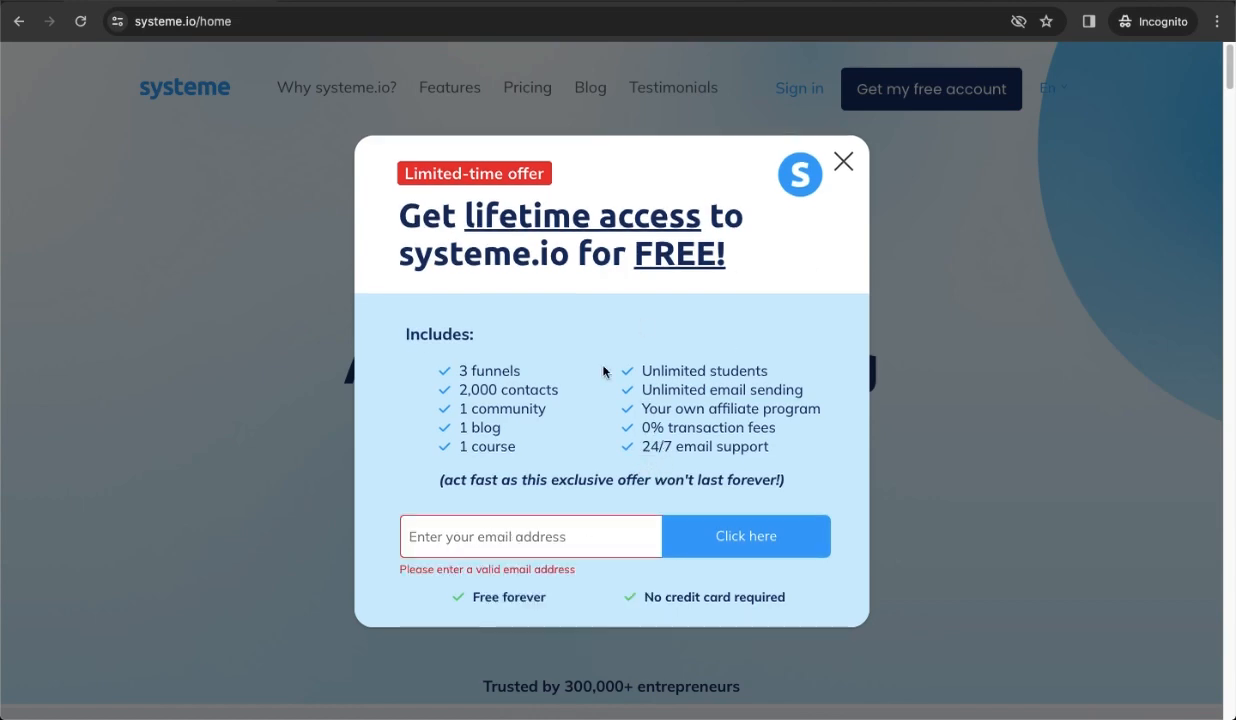
click(843, 162)
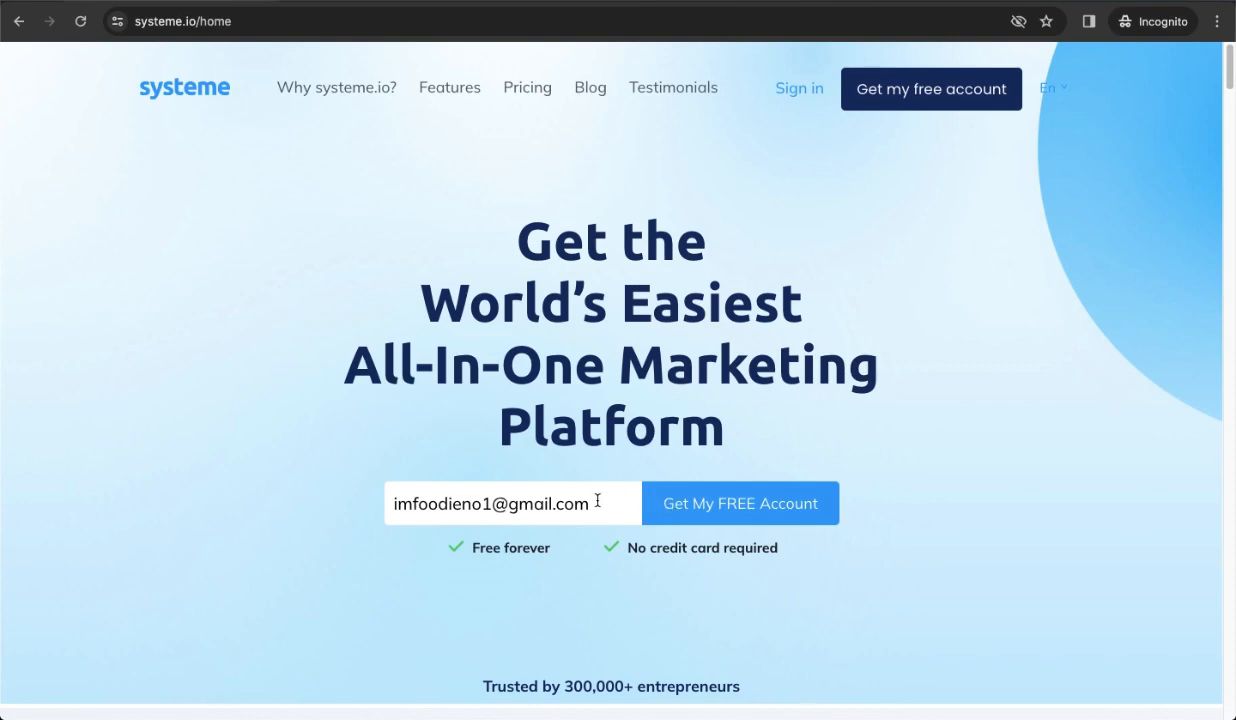
click(714, 507)
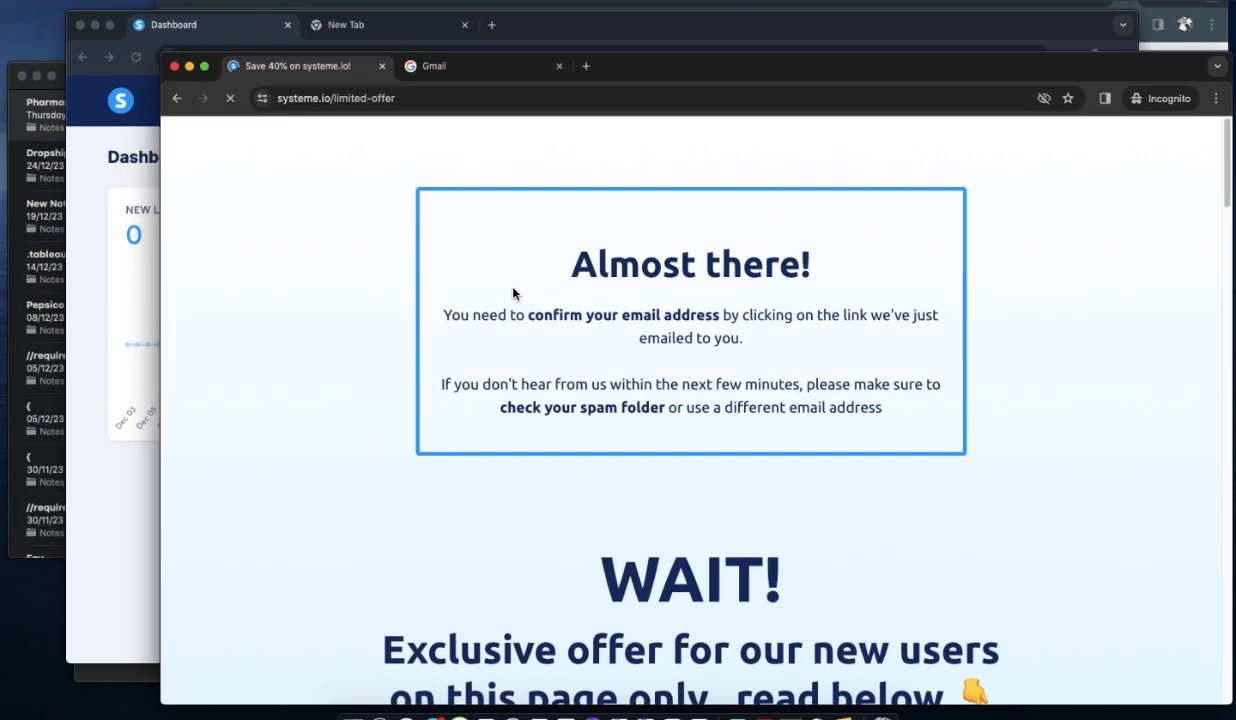
In Gmail, open the Systeme.io 'Confirm your email address' message and follow its confirmation link.
key(ctrl+Up)
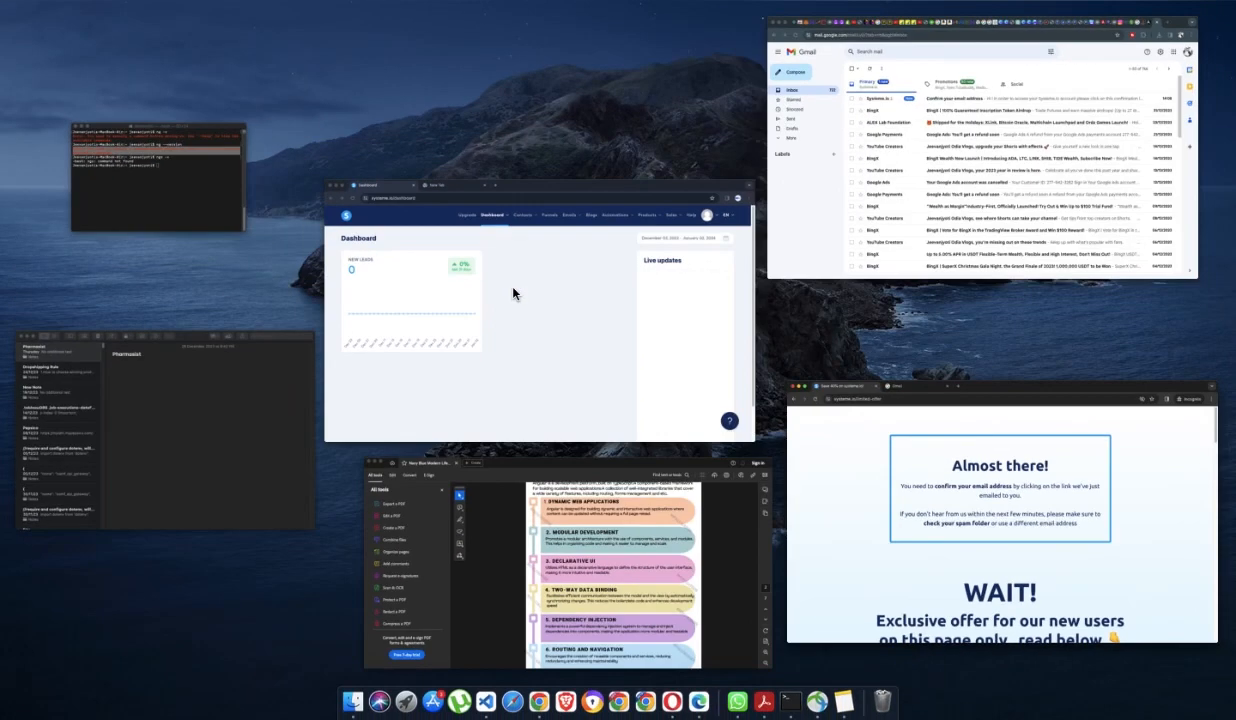
click(781, 196)
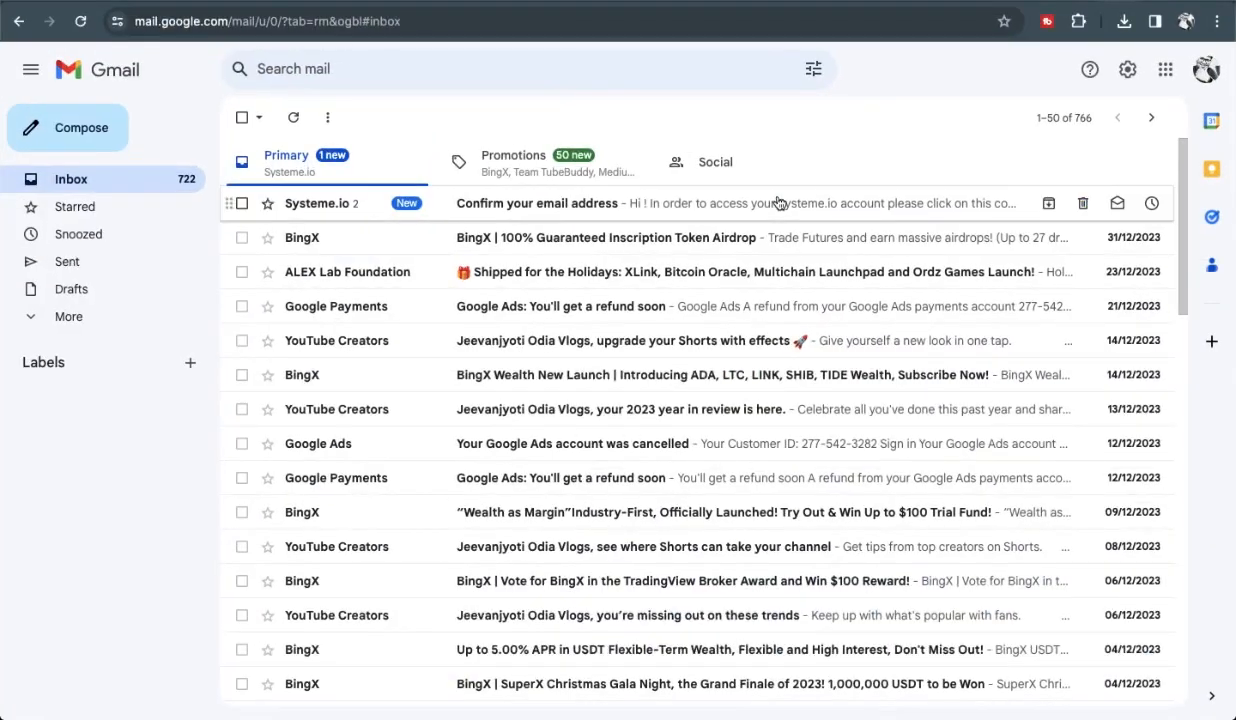
click(477, 212)
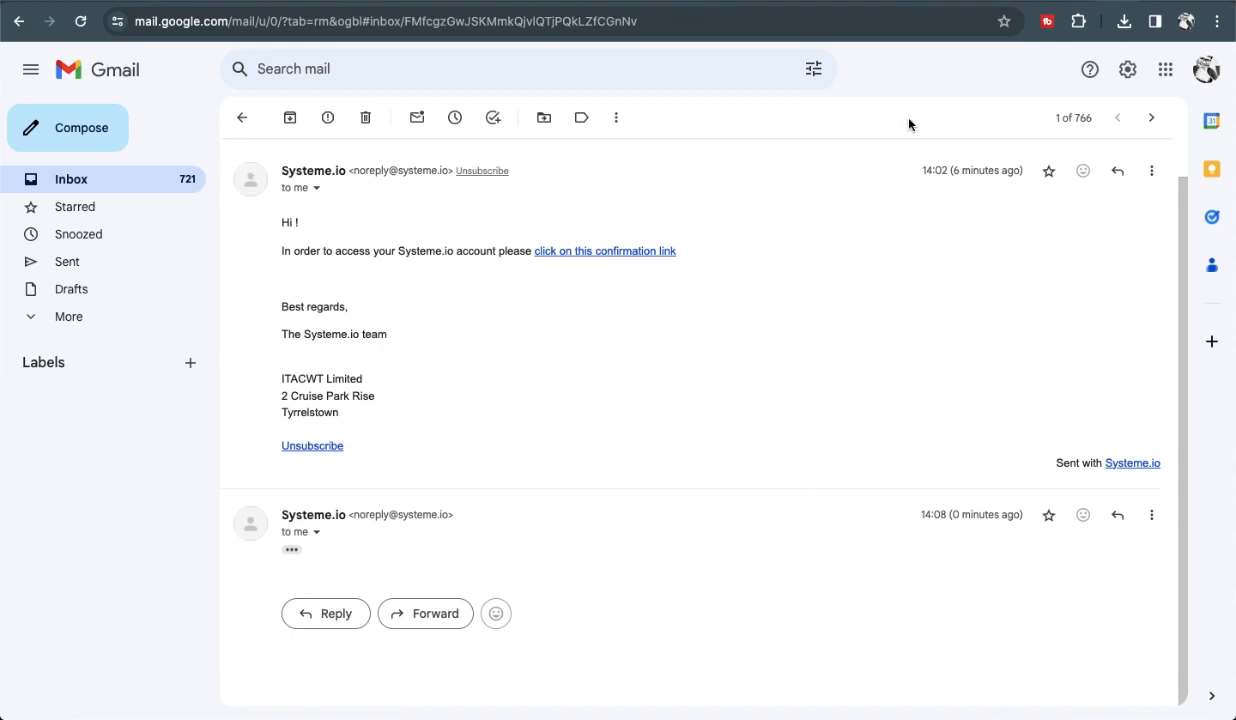
click(1206, 69)
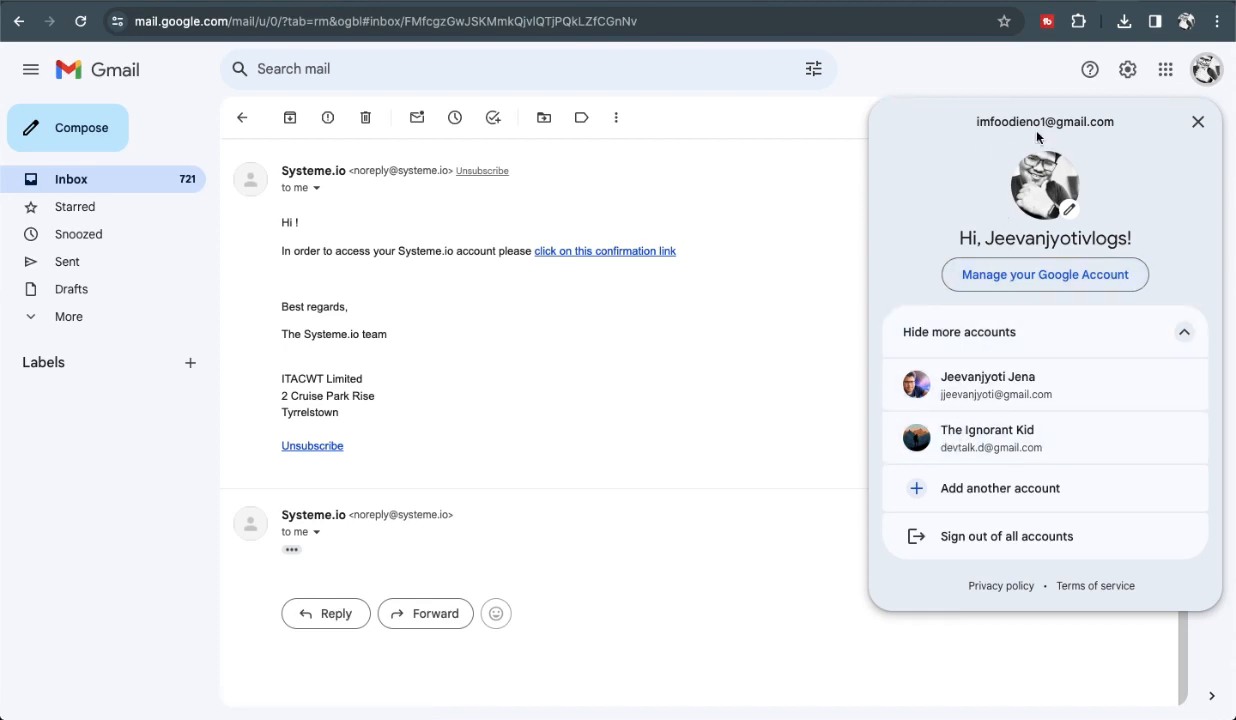
click(1206, 69)
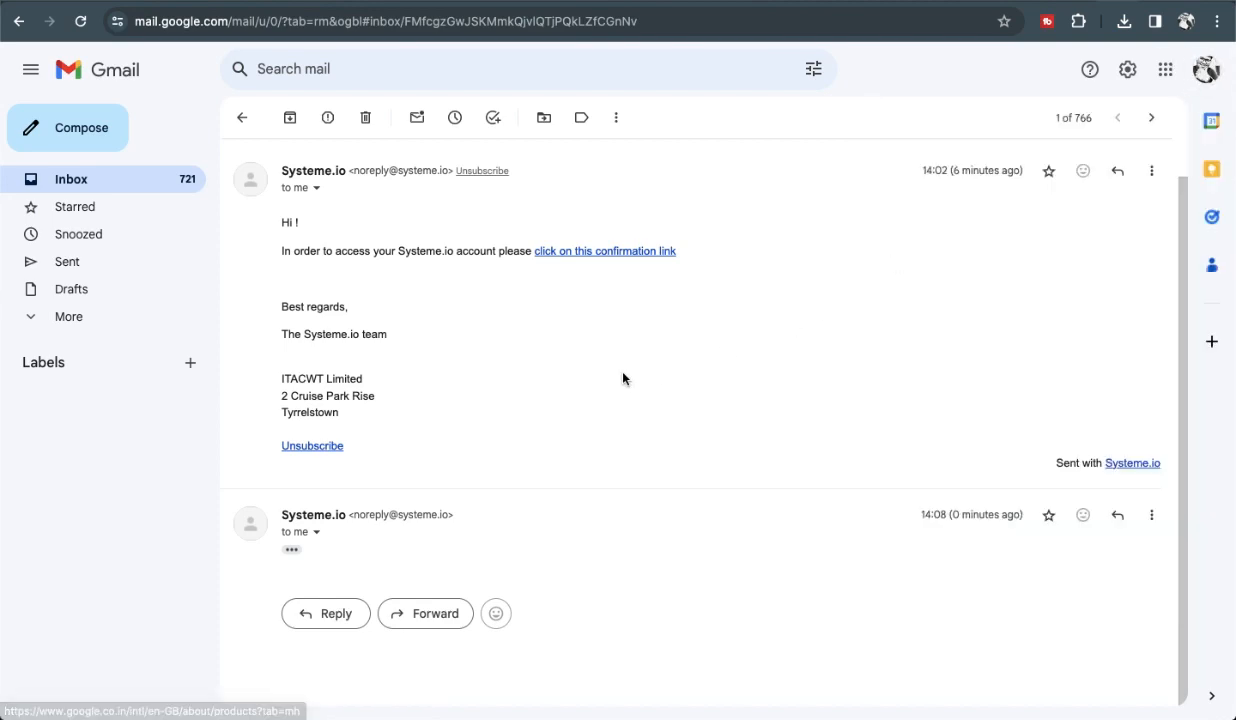
click(619, 254)
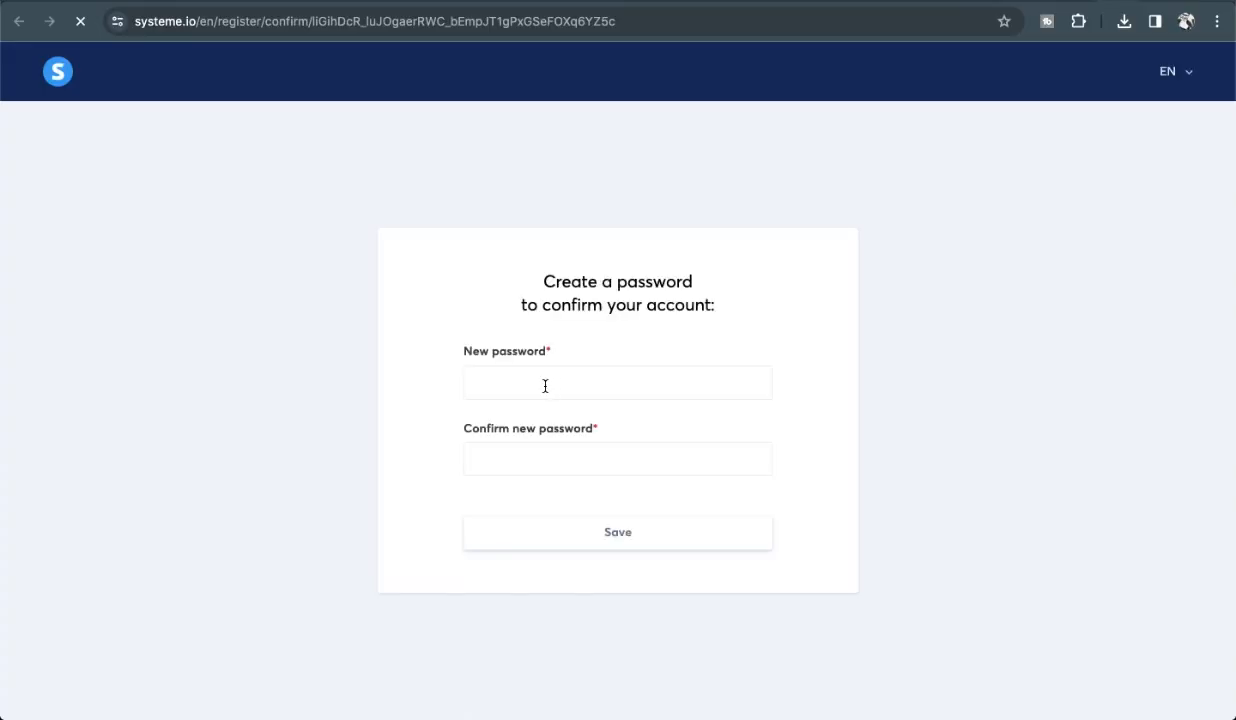
Enter the account password in both password fields, pass the reCAPTCHA check, and save.
click(510, 385)
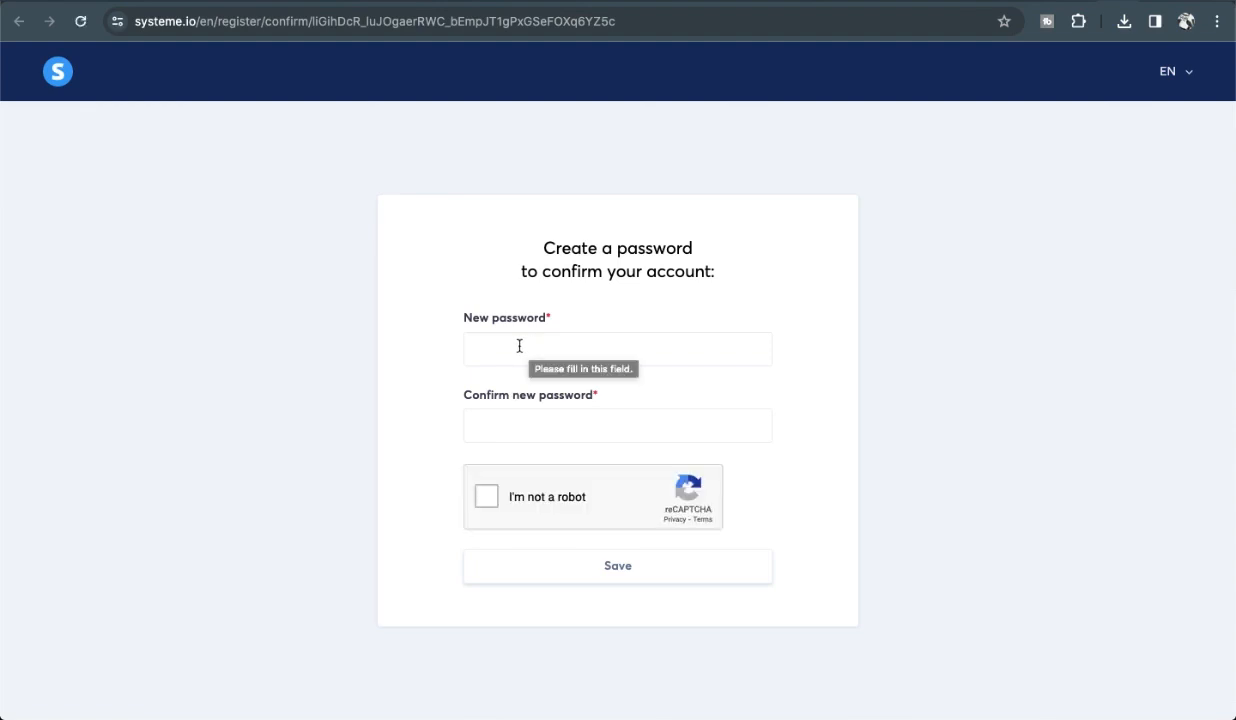
click(519, 346)
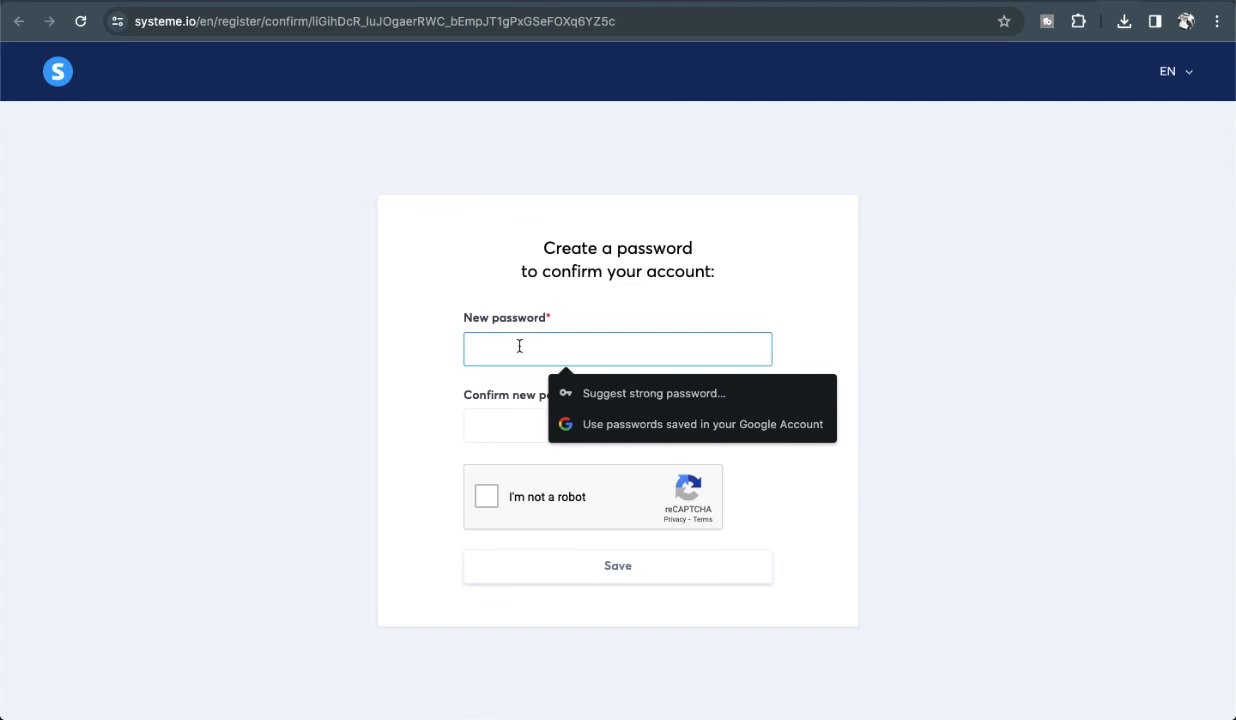
text(a)
click(499, 427)
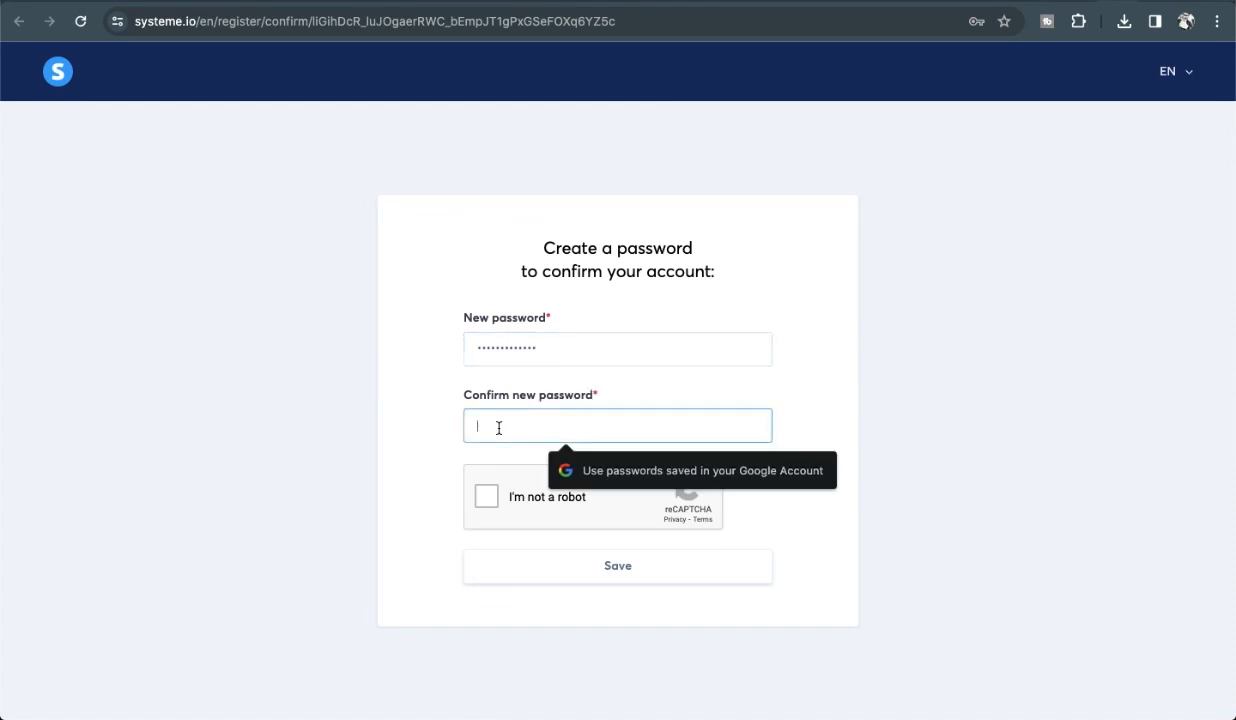
text(a)
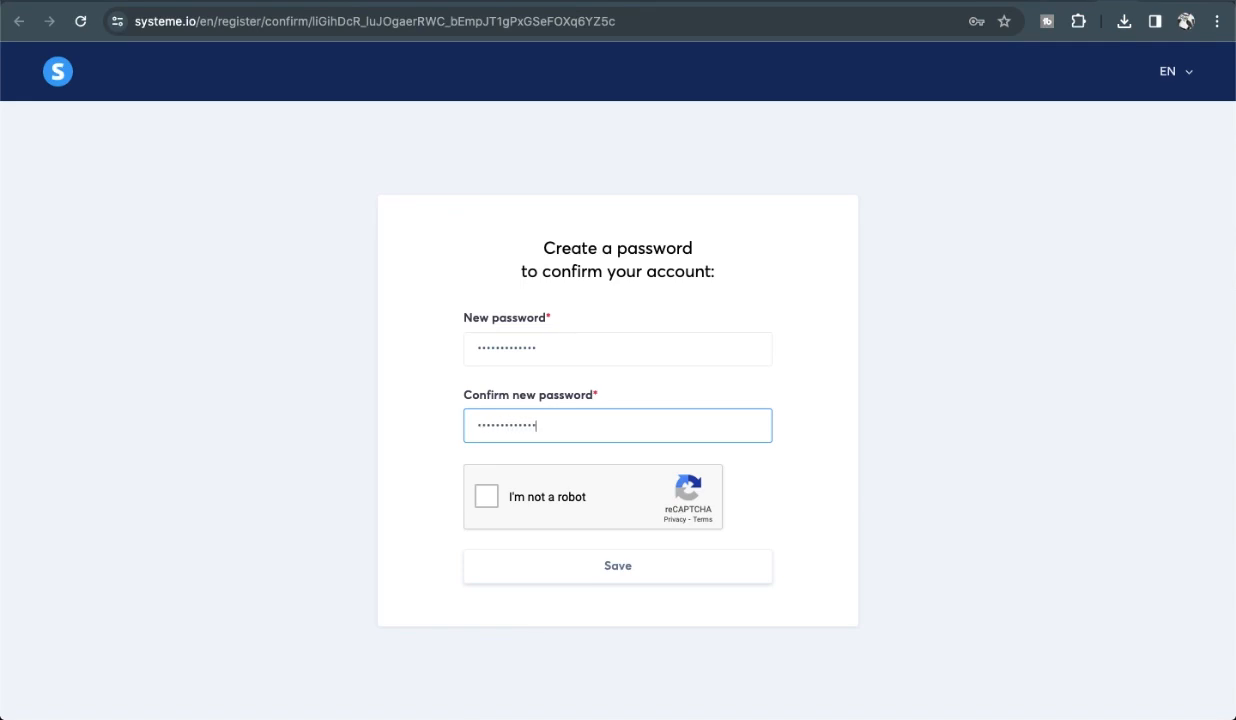
click(489, 499)
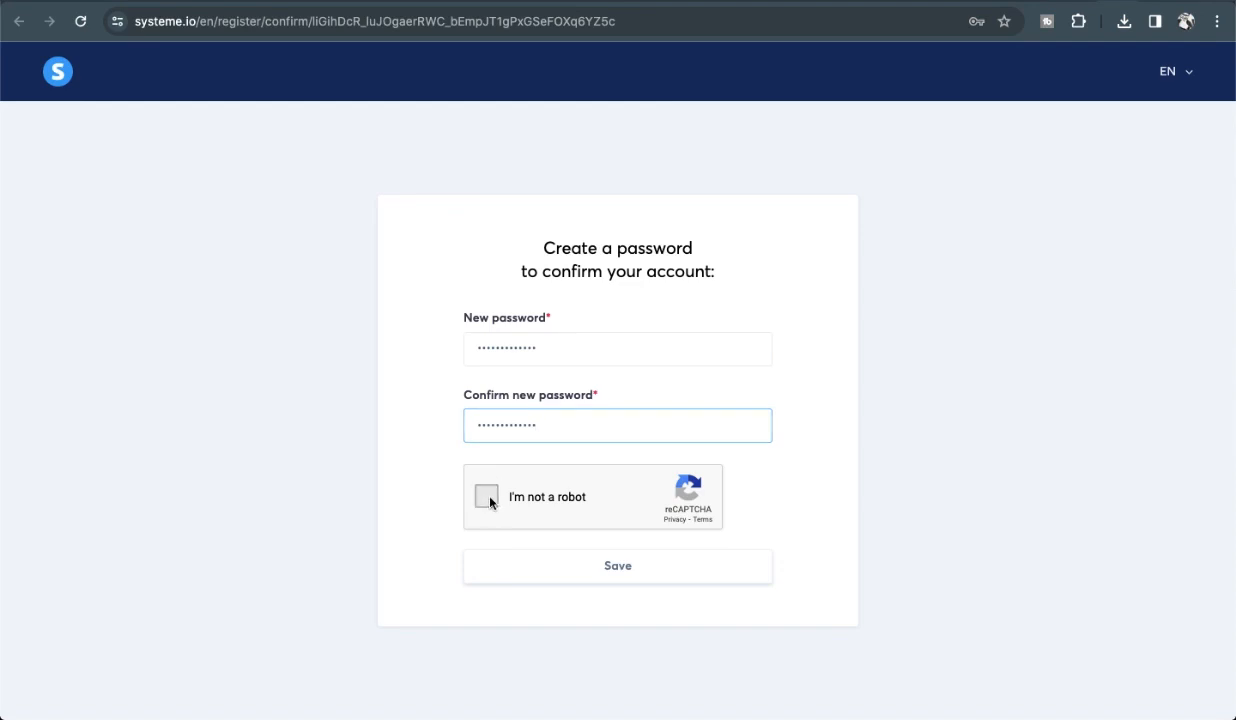
click(616, 576)
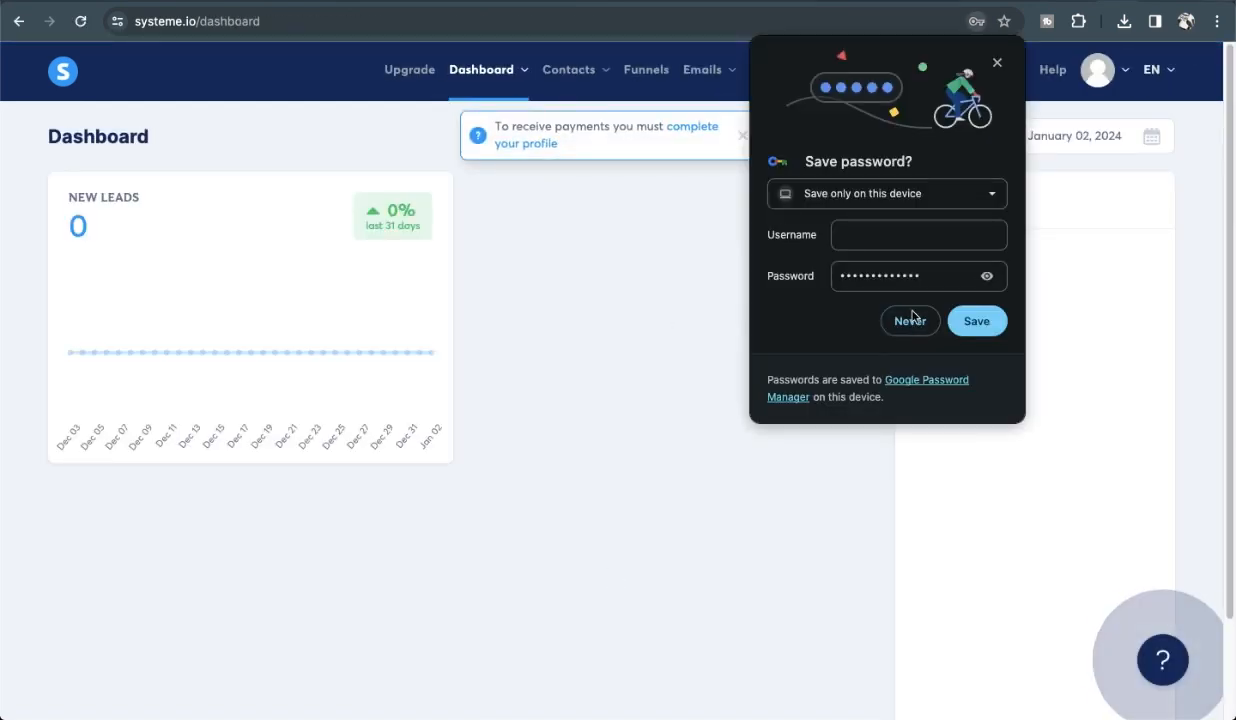
Decline Chrome's password saving, dismiss the profile notice, and start a new funnel from Funnels.
click(888, 318)
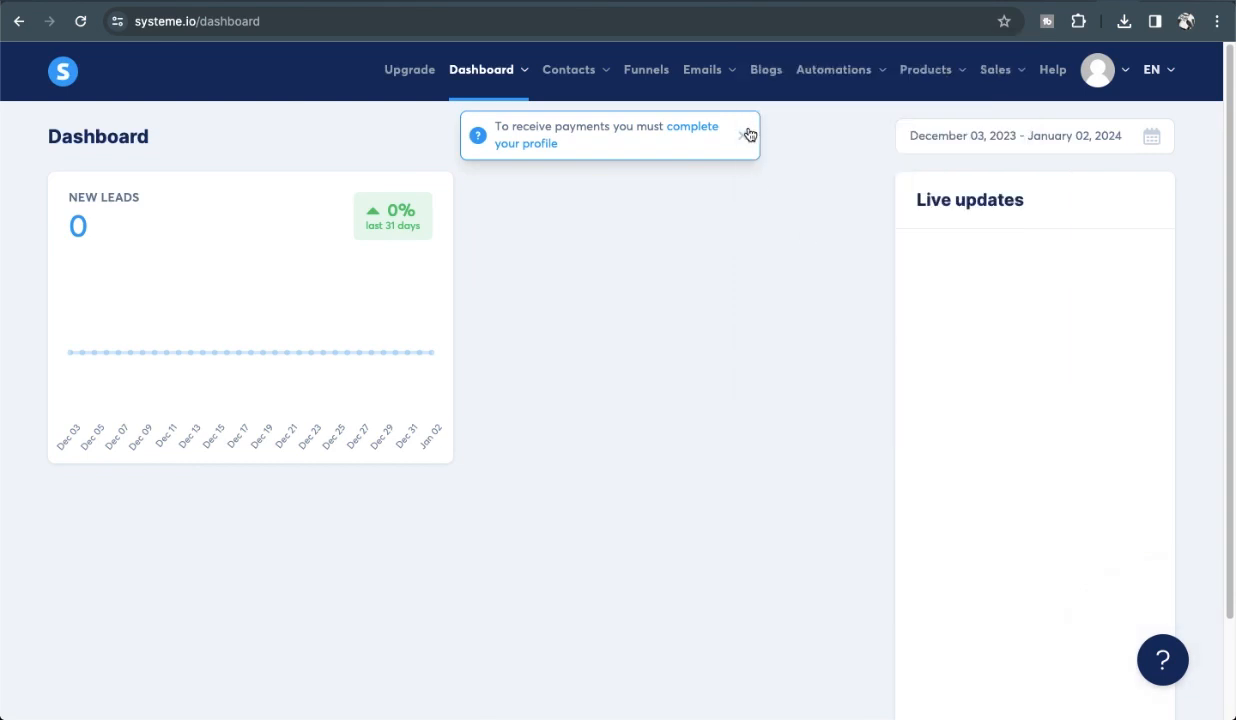
click(742, 135)
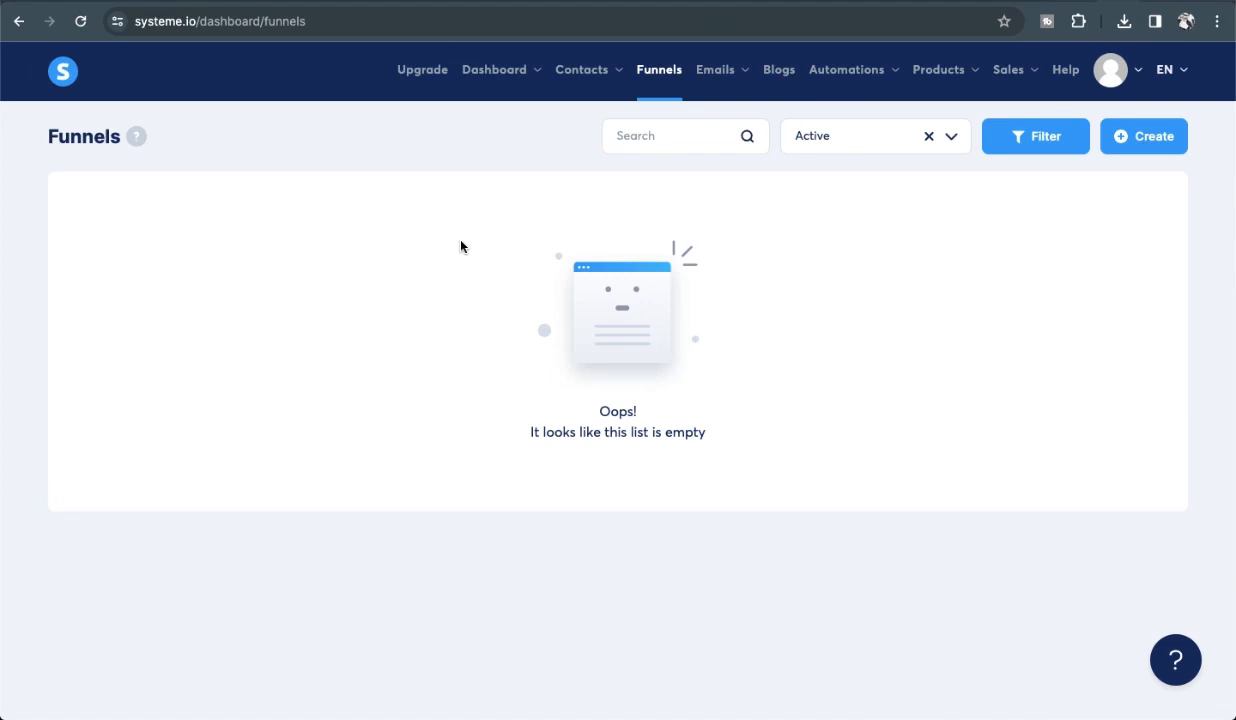
click(659, 78)
click(1140, 146)
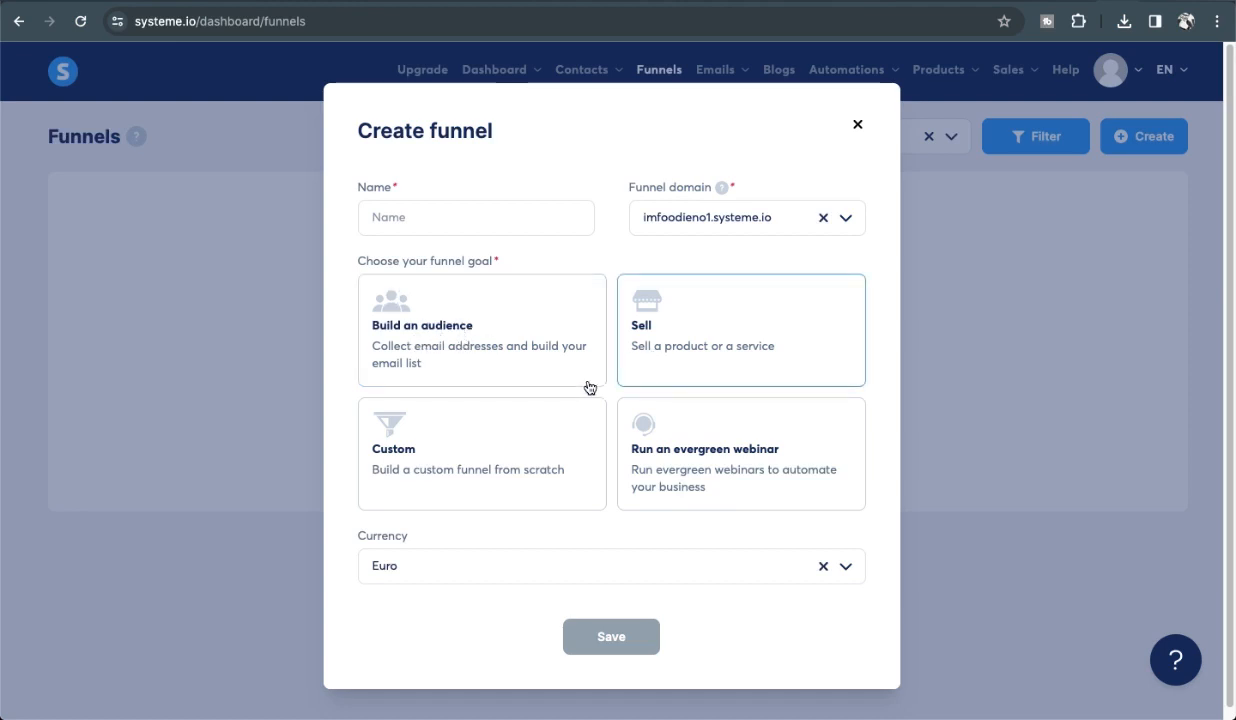
Save a new Custom-goal funnel named 'demoaccount' with Indian rupee as its currency.
click(469, 452)
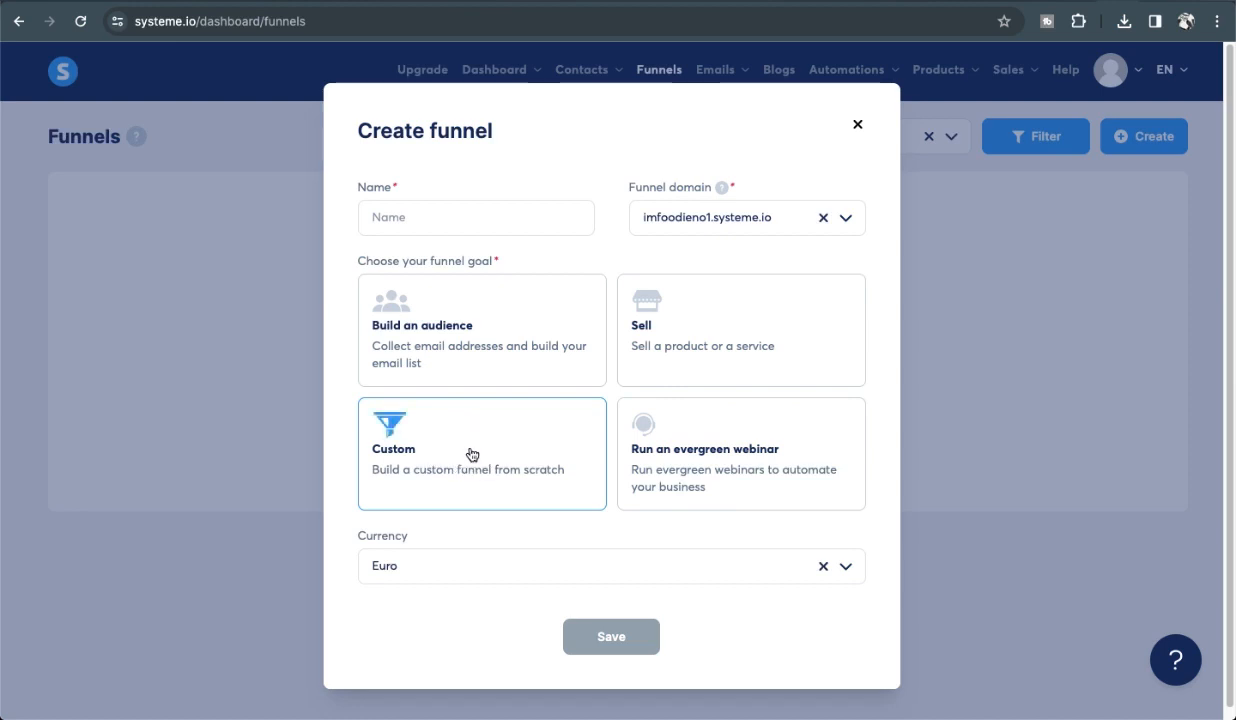
click(749, 569)
text(in)
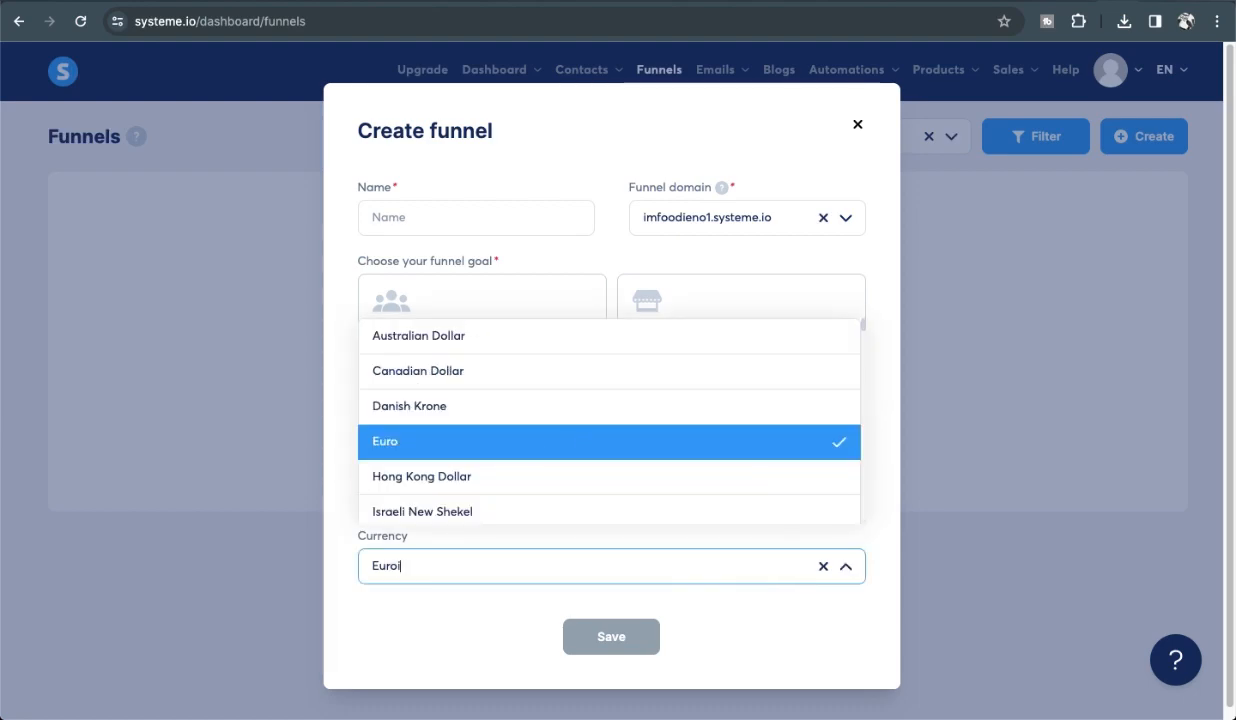
key(BackSpace)
key(BackSpace)
key(BackSpace)
key(BackSpace)
key(BackSpace)
key(BackSpace)
text(ind)
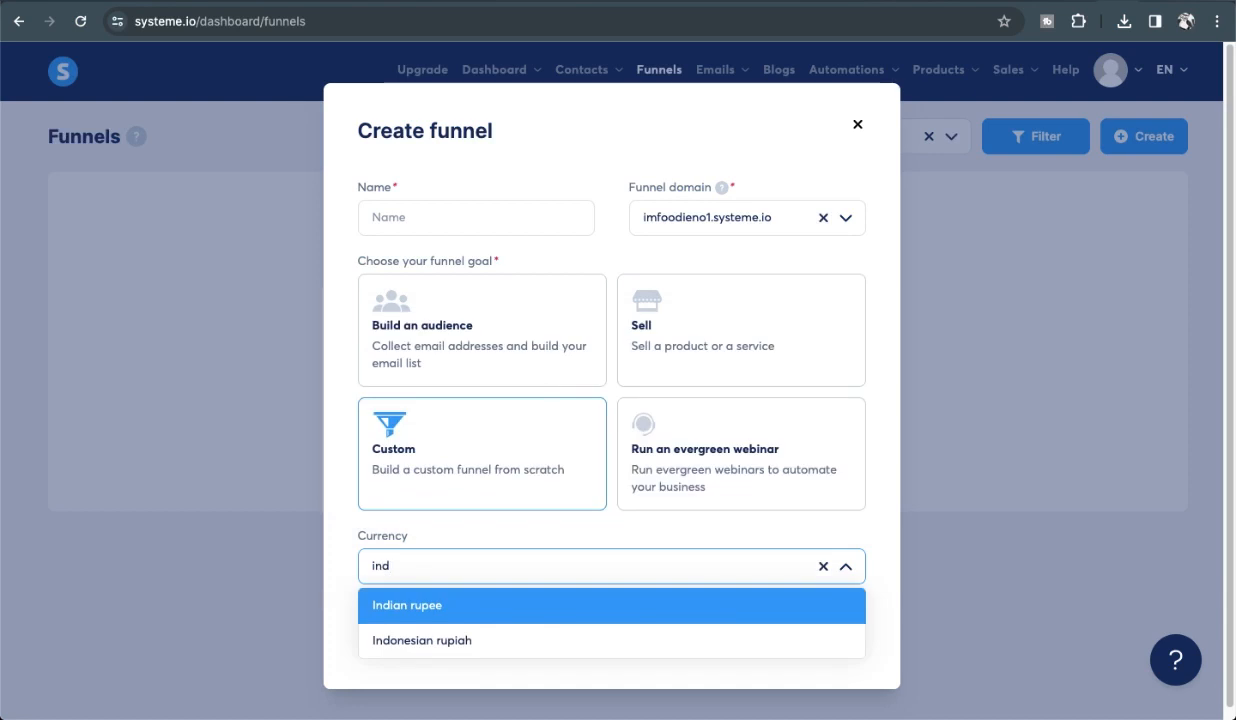
click(425, 615)
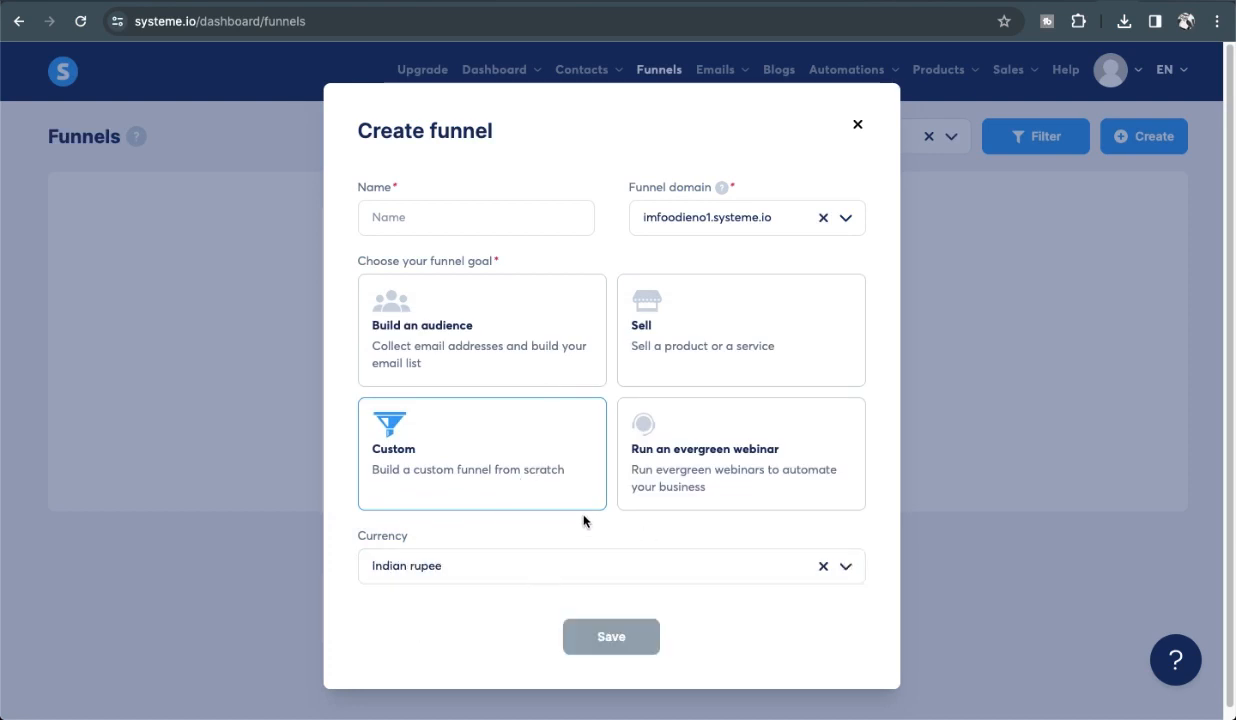
click(432, 220)
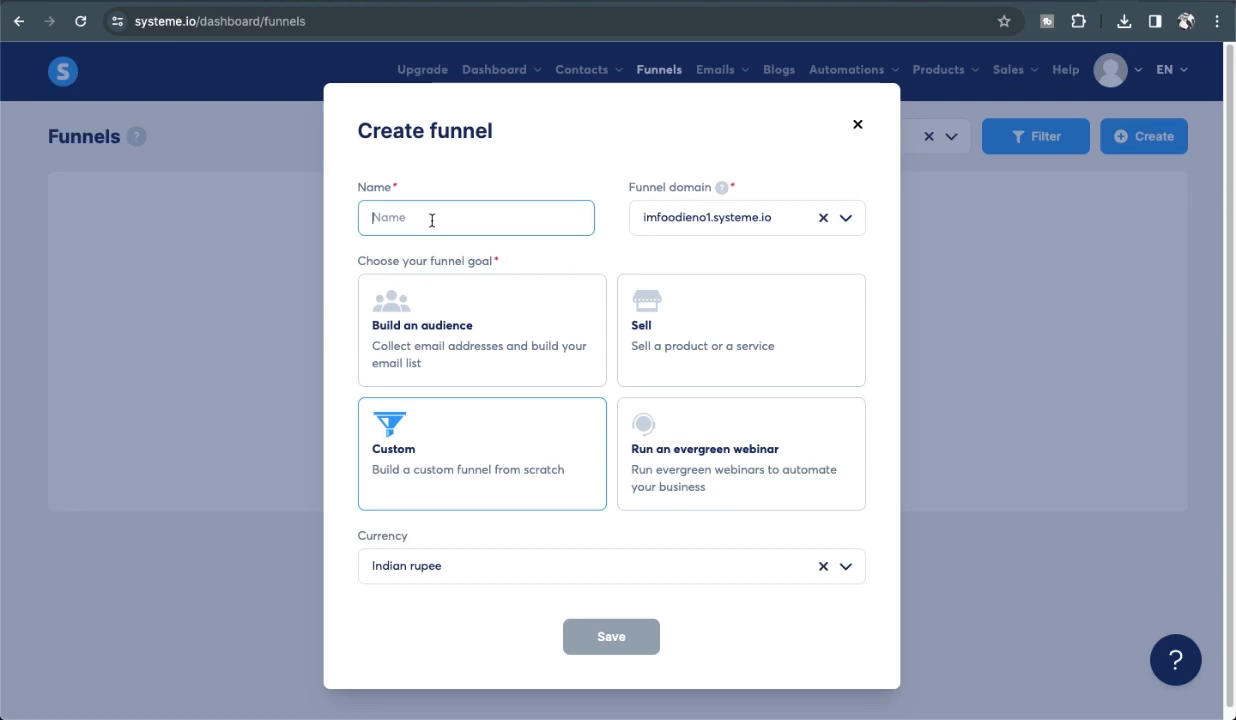
click(661, 222)
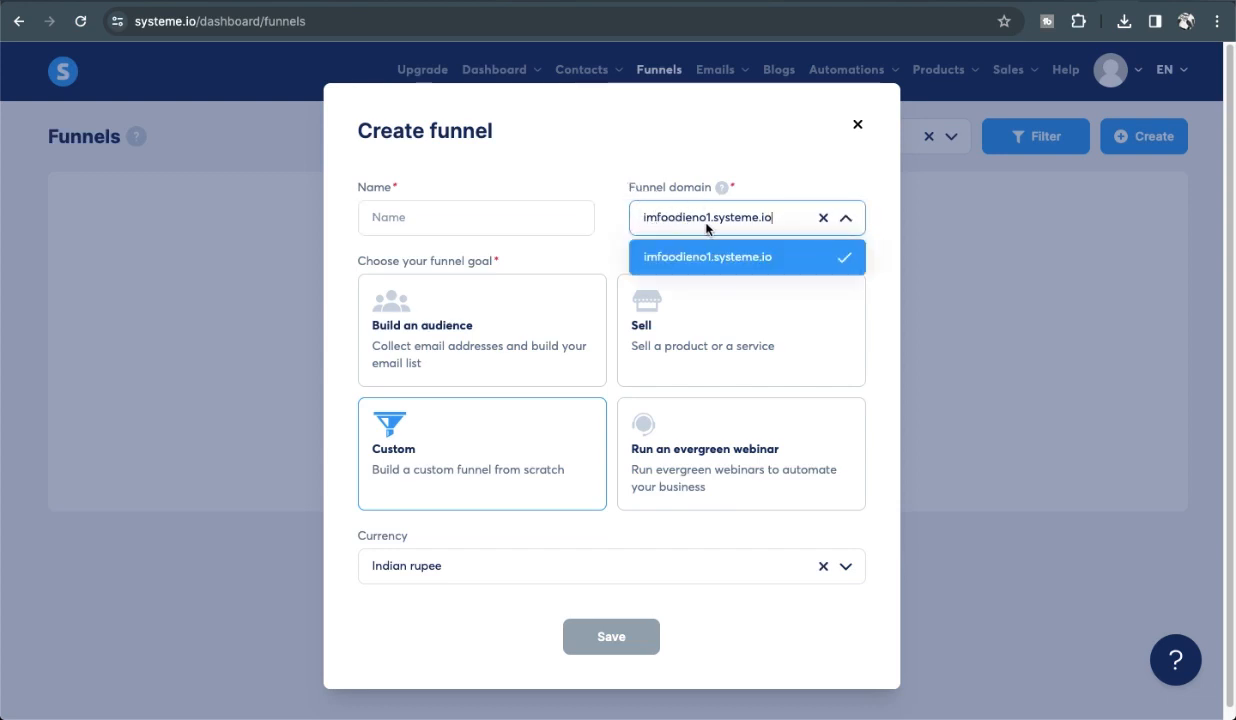
click(440, 217)
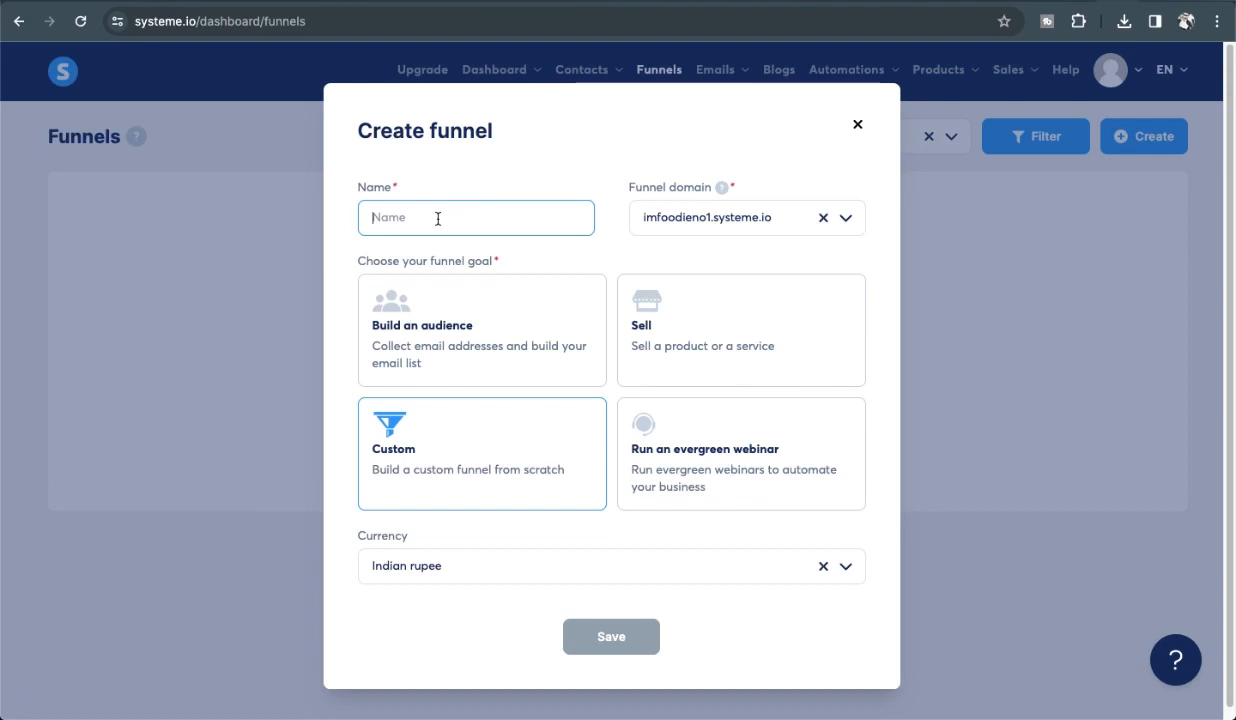
text(demoacca)
text(unt)
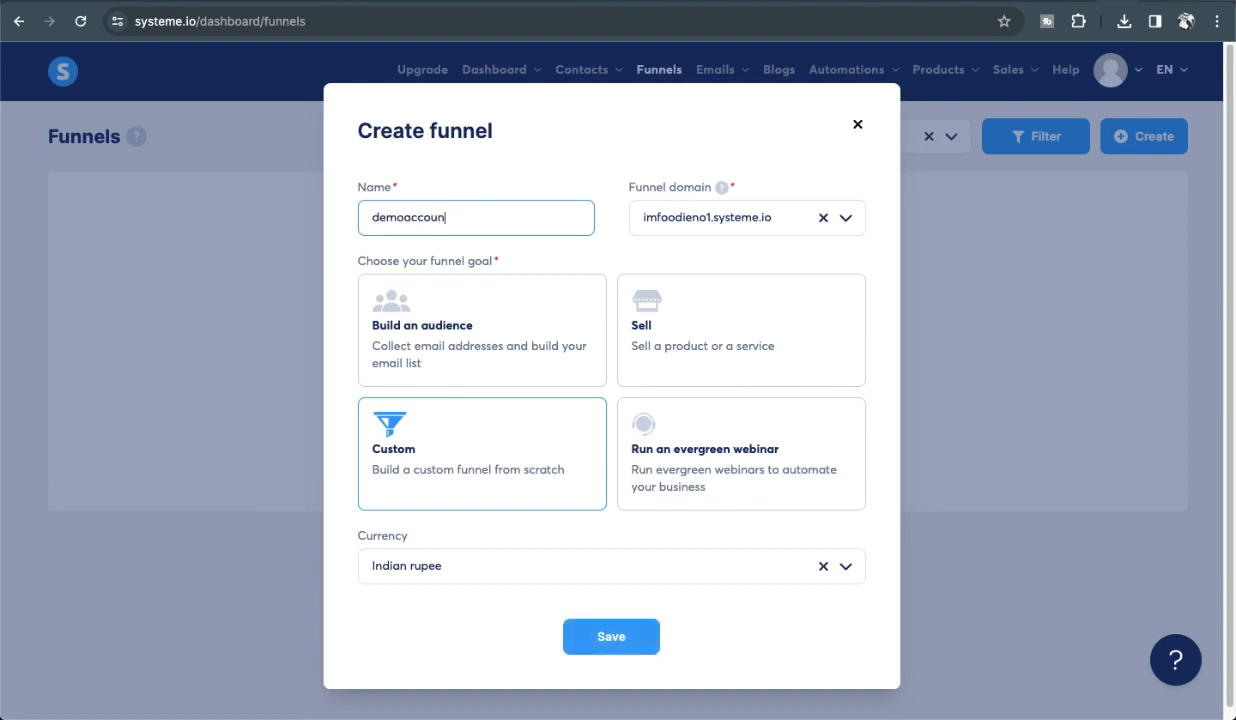
click(611, 638)
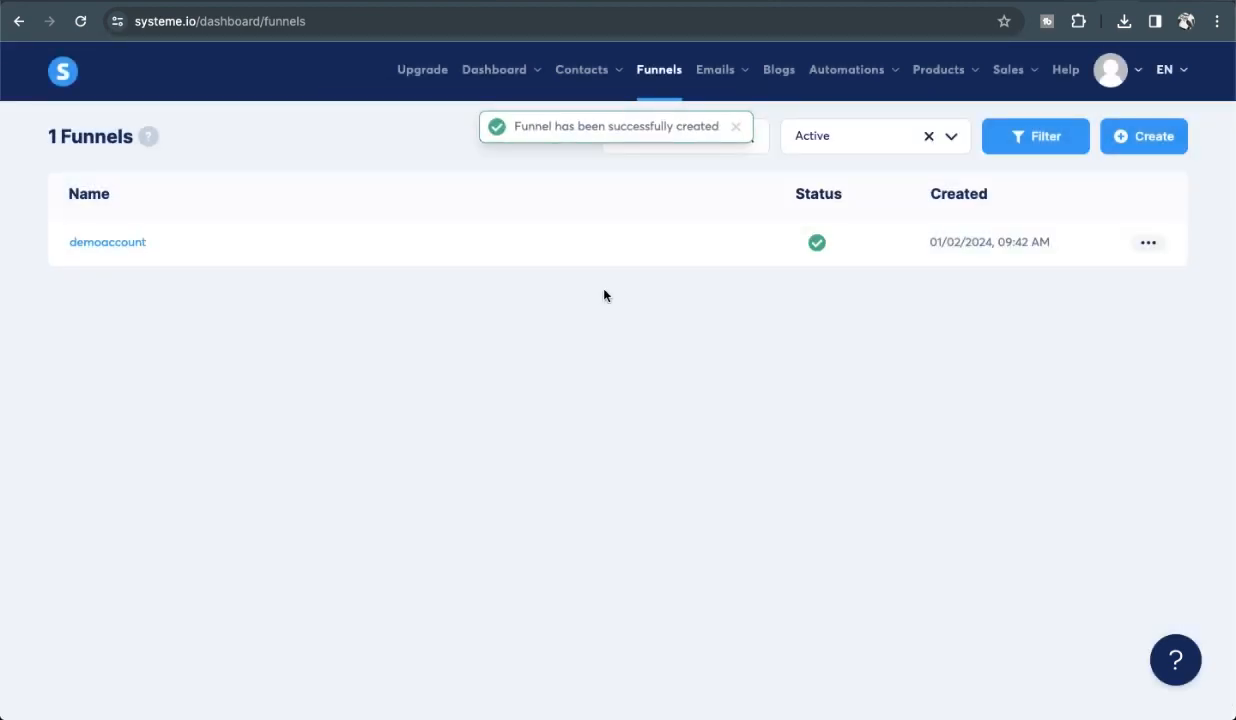
click(1149, 241)
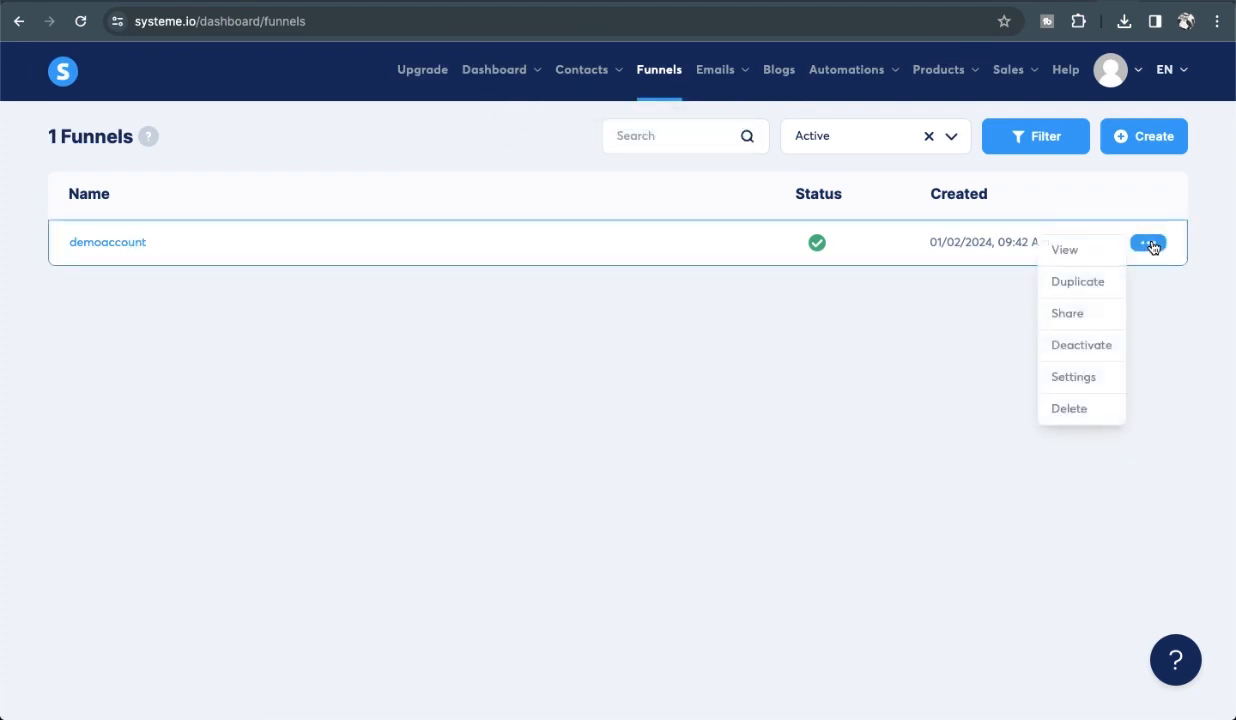
click(844, 359)
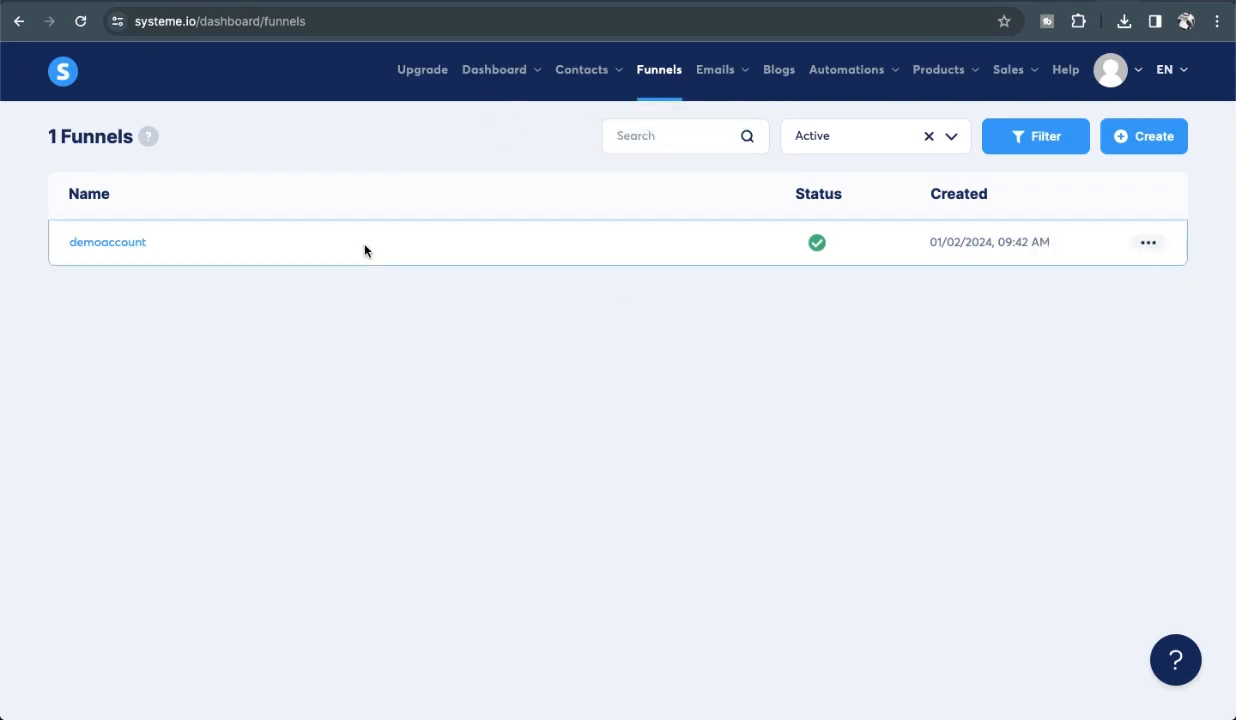
click(121, 245)
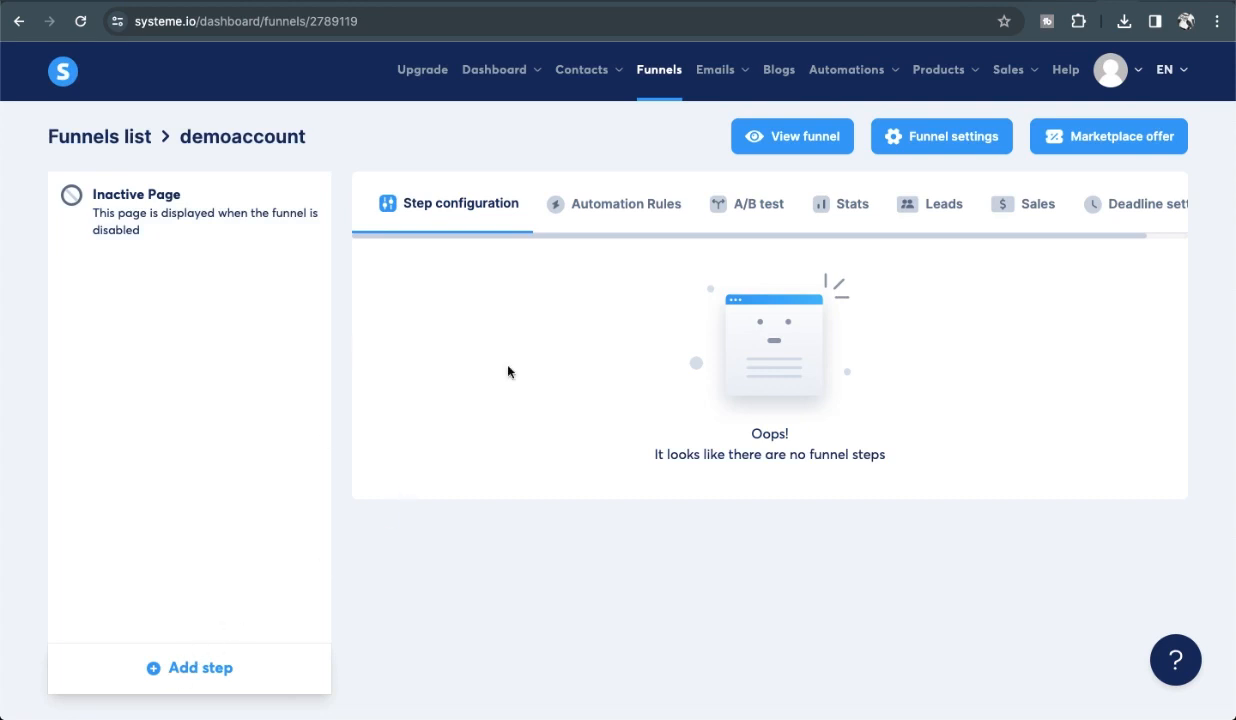
click(784, 136)
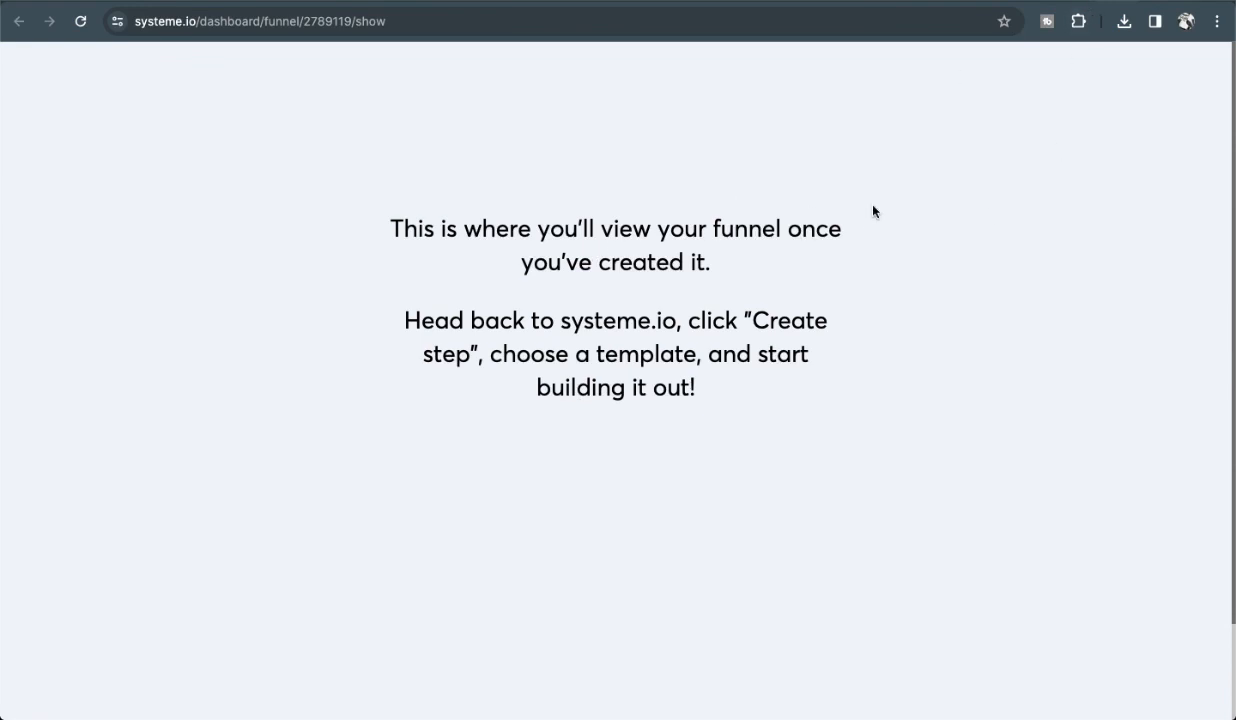
key(super+w)
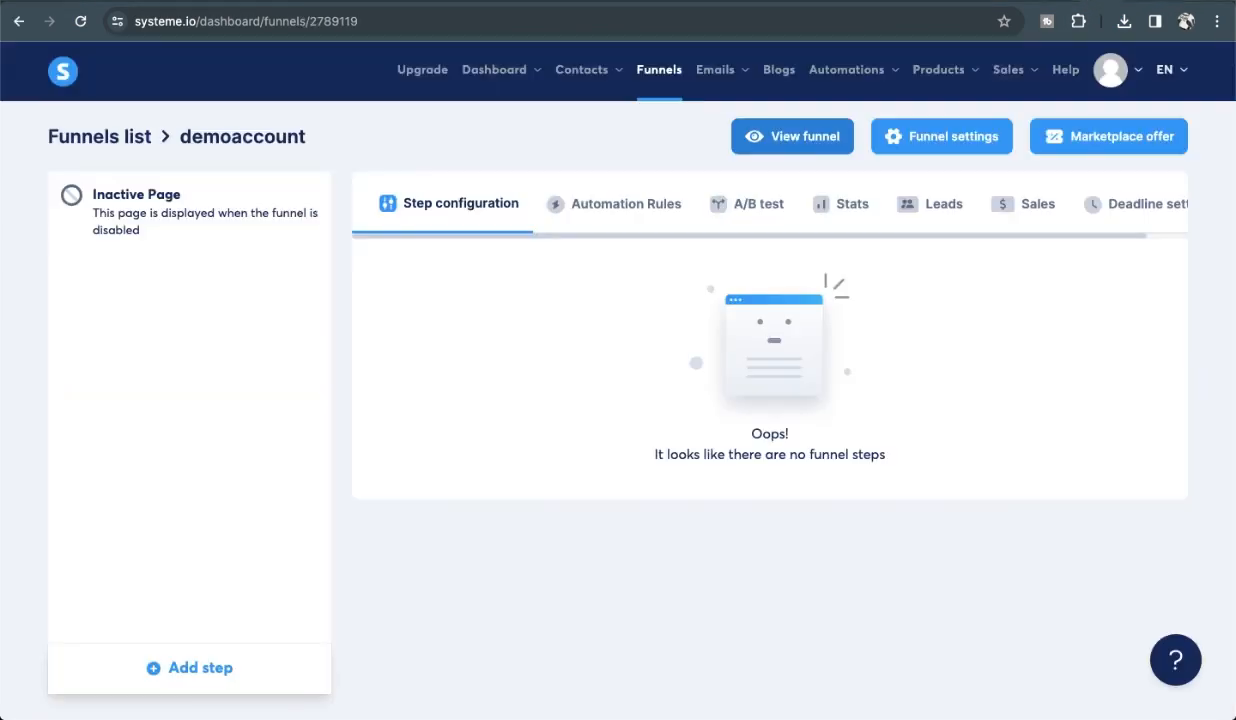
click(195, 666)
Add a funnel step named 'sales page' with type Sales page and save it.
click(456, 359)
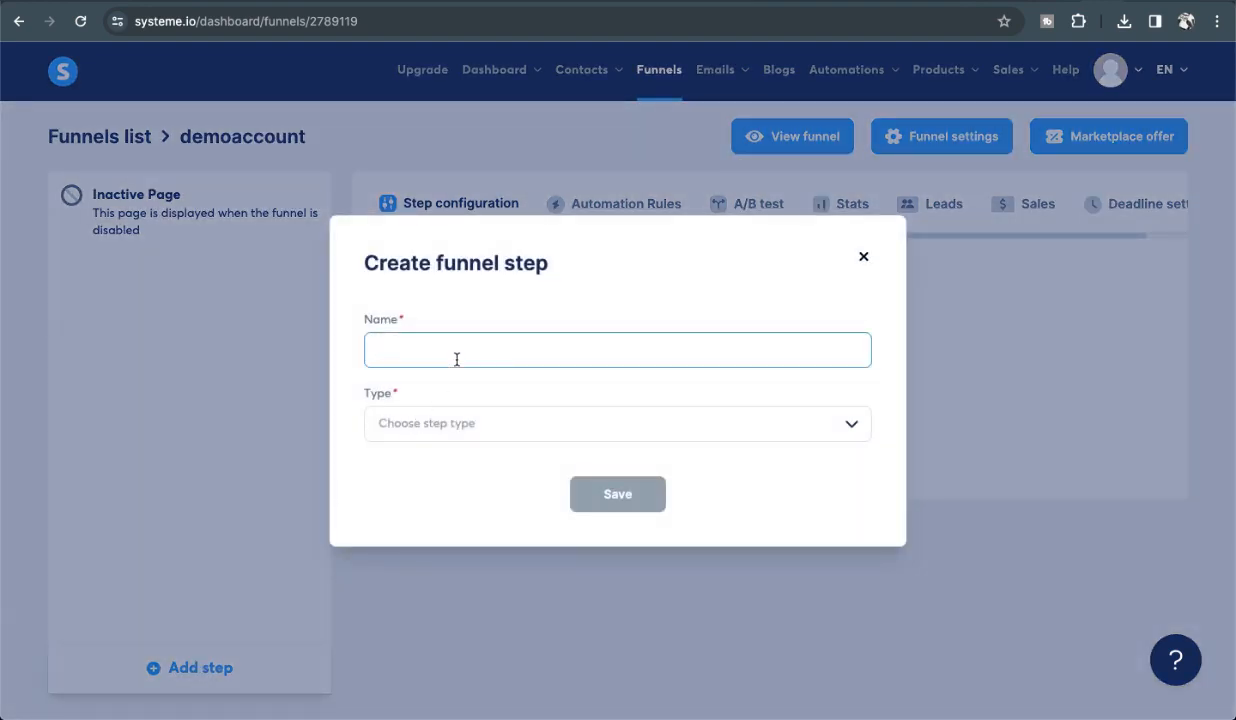
text(sales page)
click(466, 418)
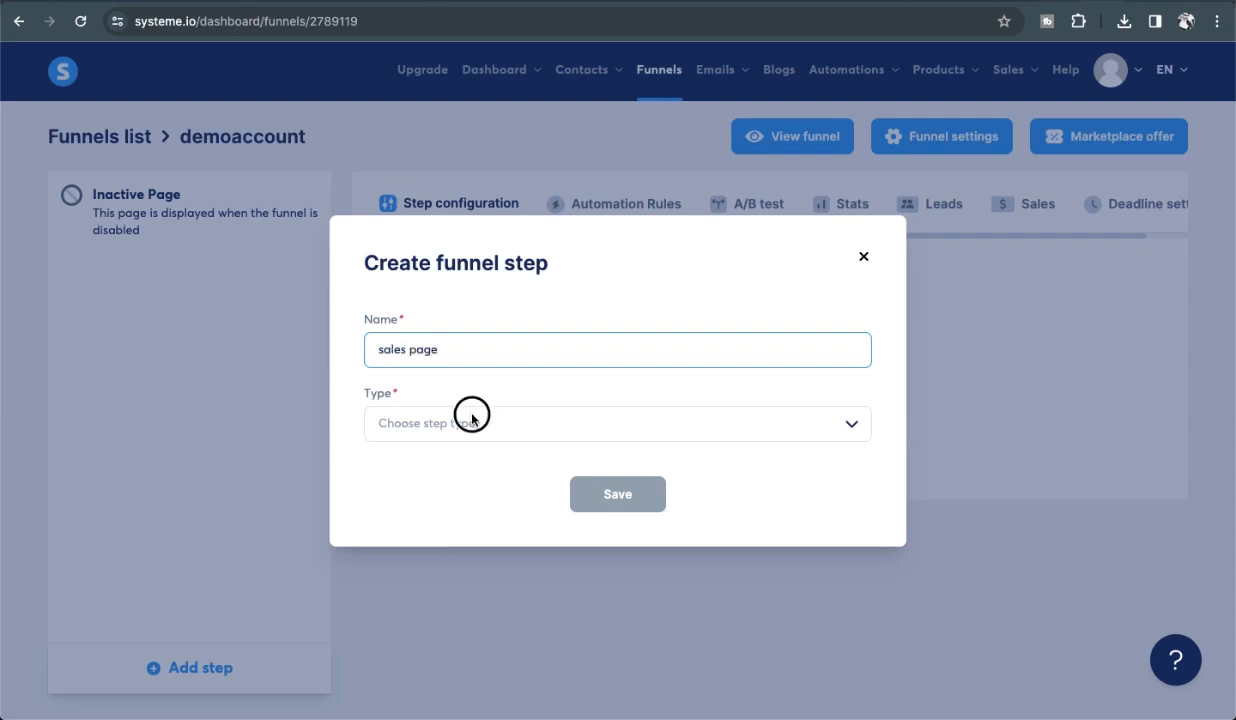
scroll(430, 540, down, 3)
click(432, 545)
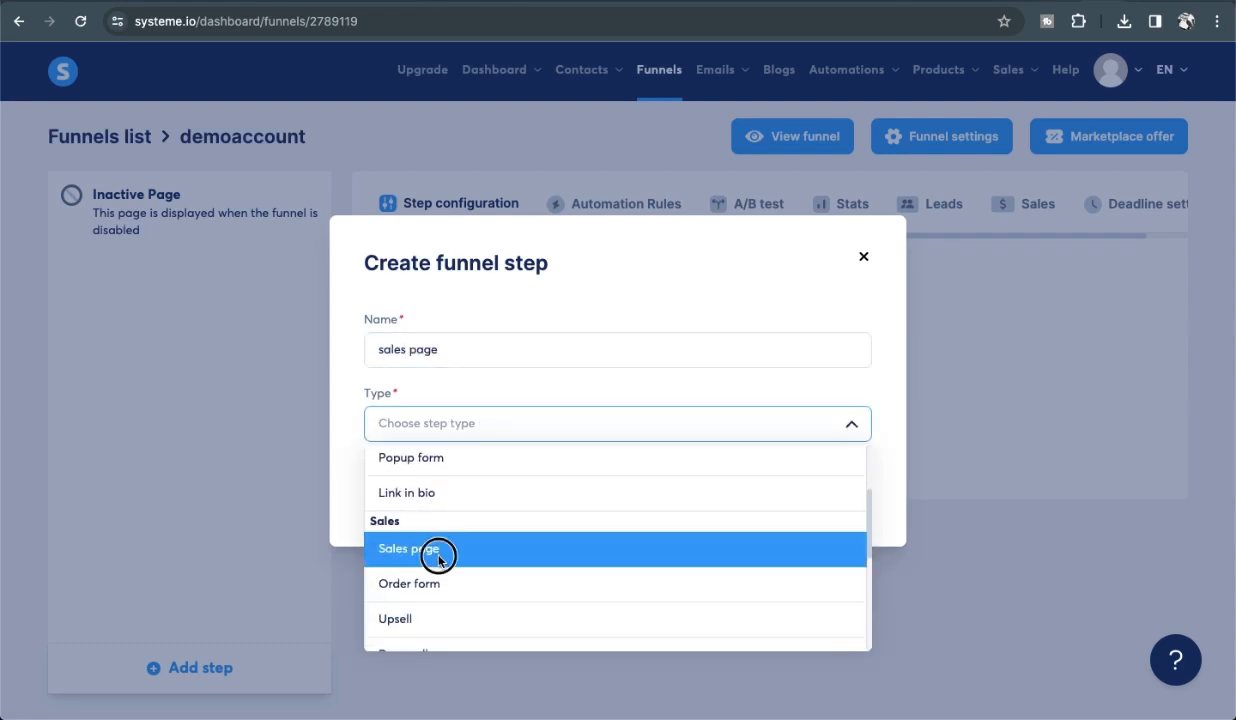
click(636, 498)
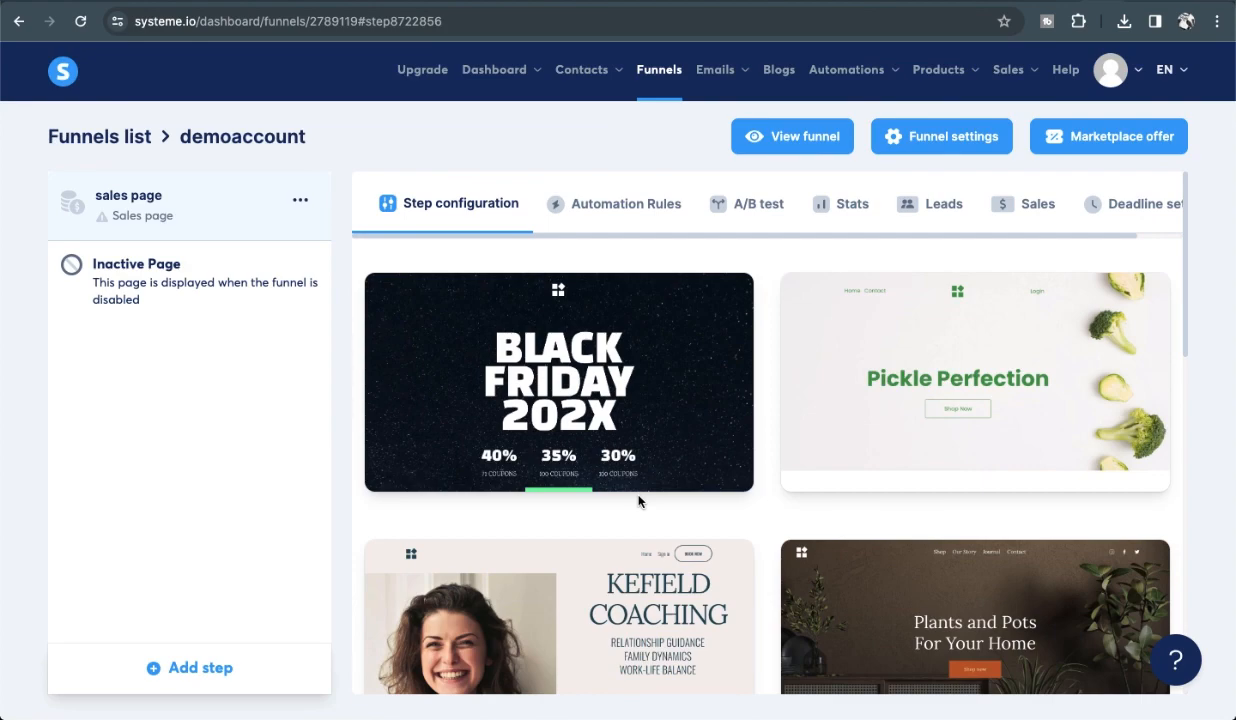
Browse the sales page template gallery and show 15 templates per page.
scroll(638, 501, down, 2)
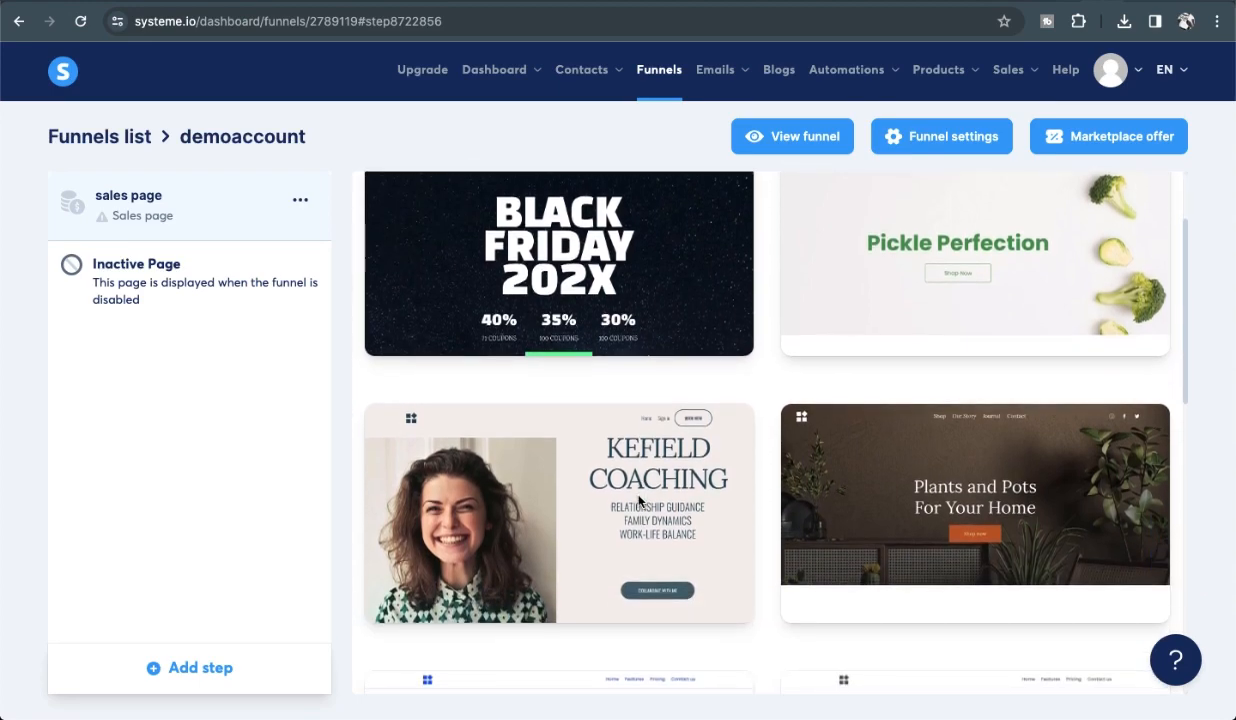
scroll(639, 500, down, 1)
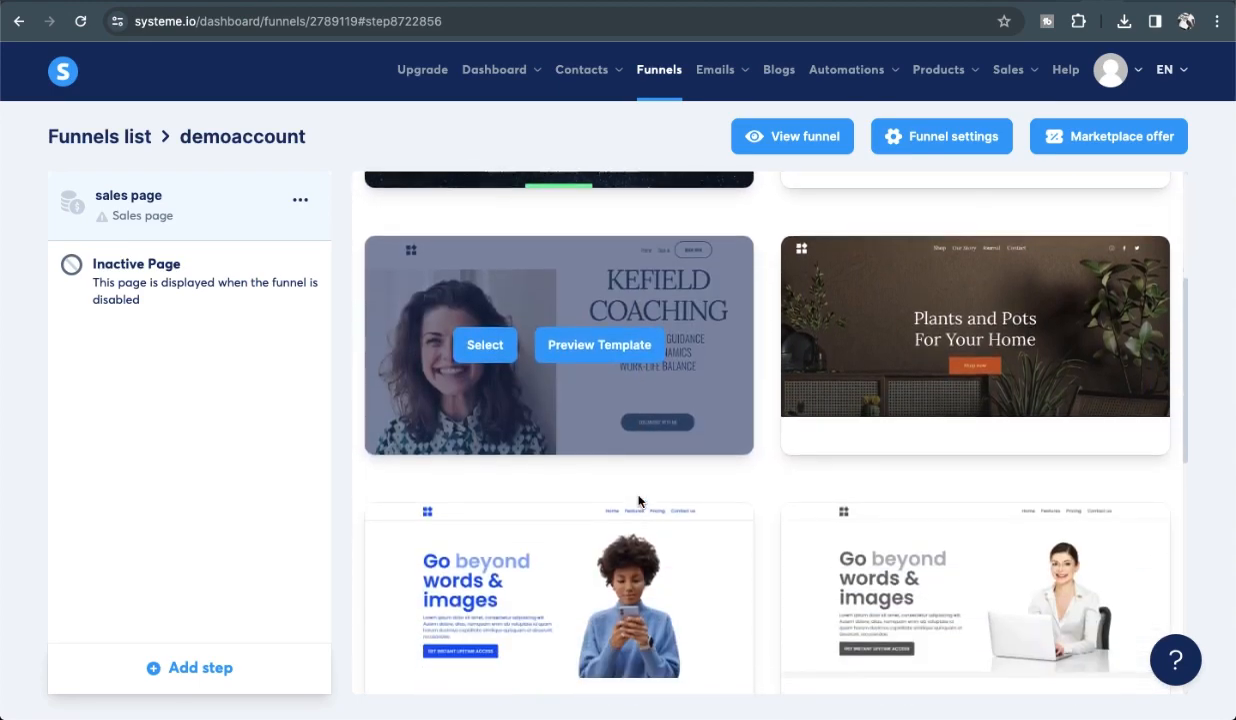
scroll(639, 500, down, 3)
scroll(639, 500, down, 2)
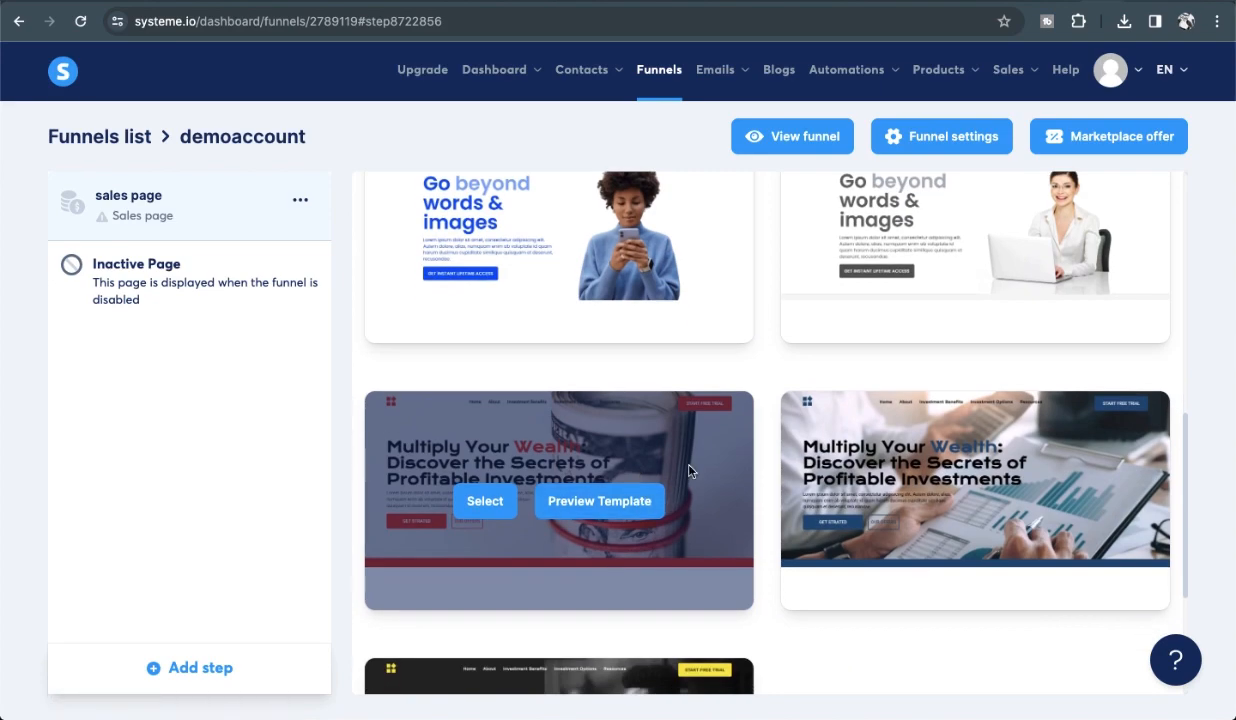
scroll(688, 471, up, 8)
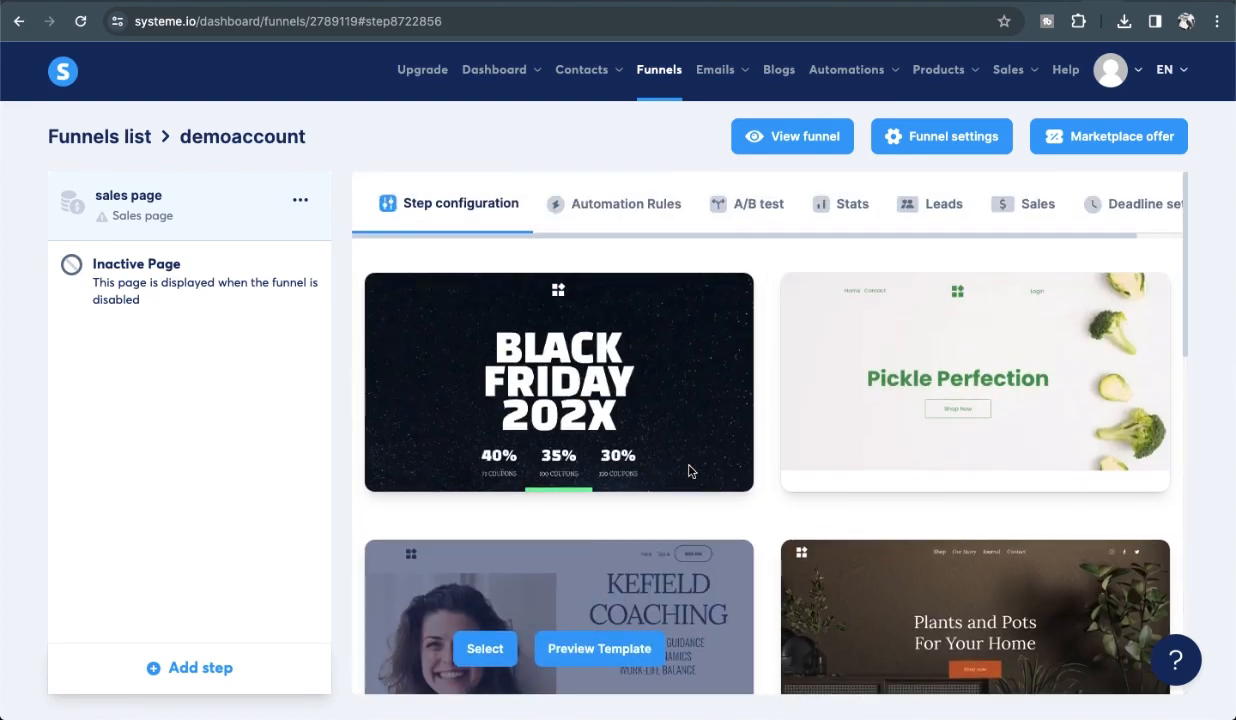
scroll(597, 470, down, 9)
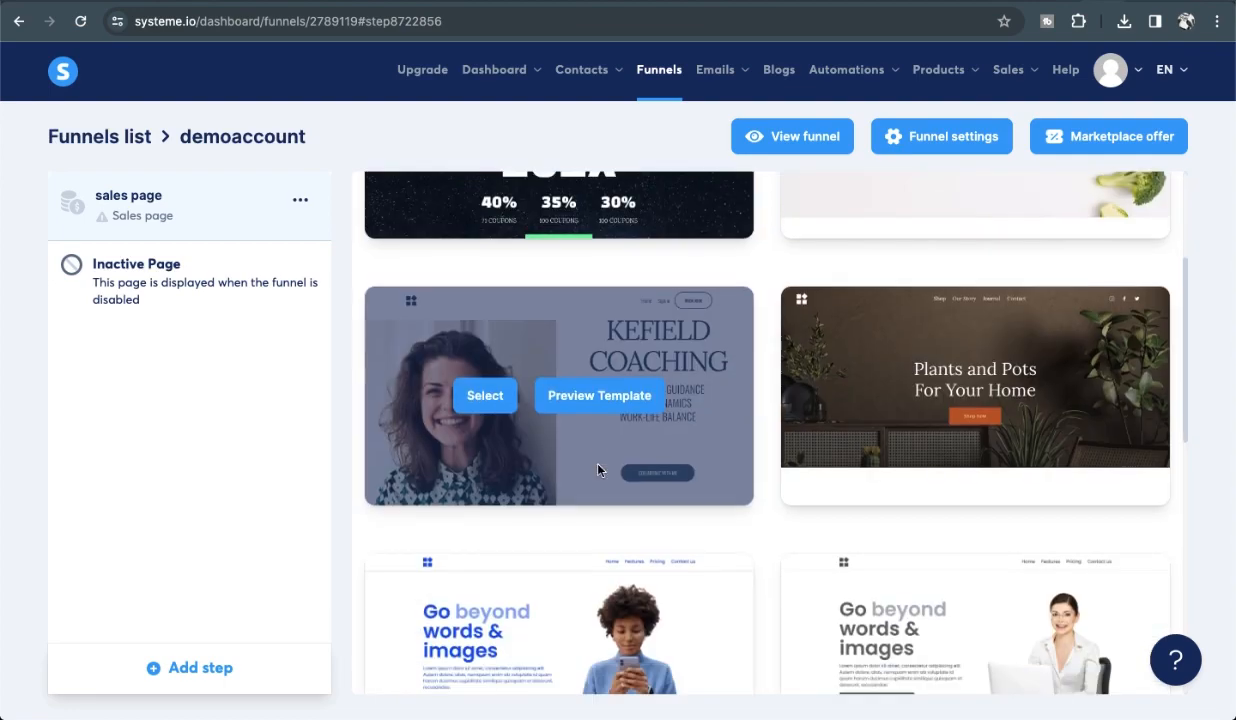
scroll(597, 470, down, 2)
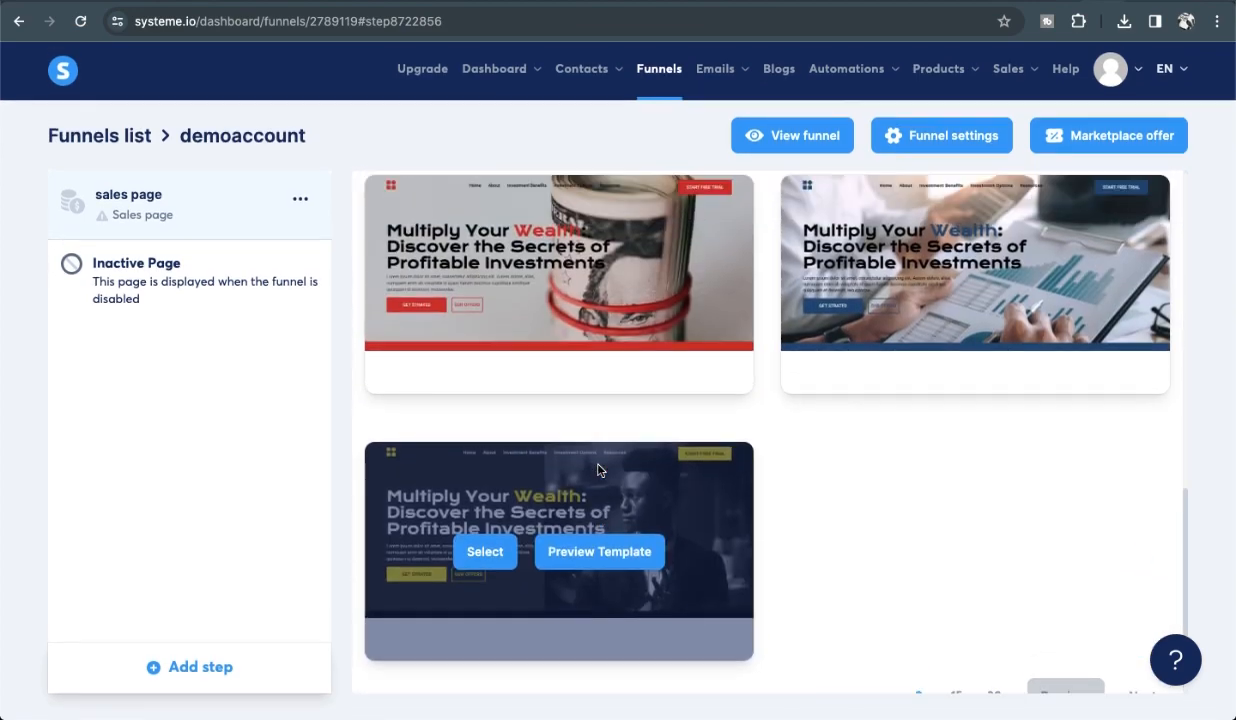
click(955, 641)
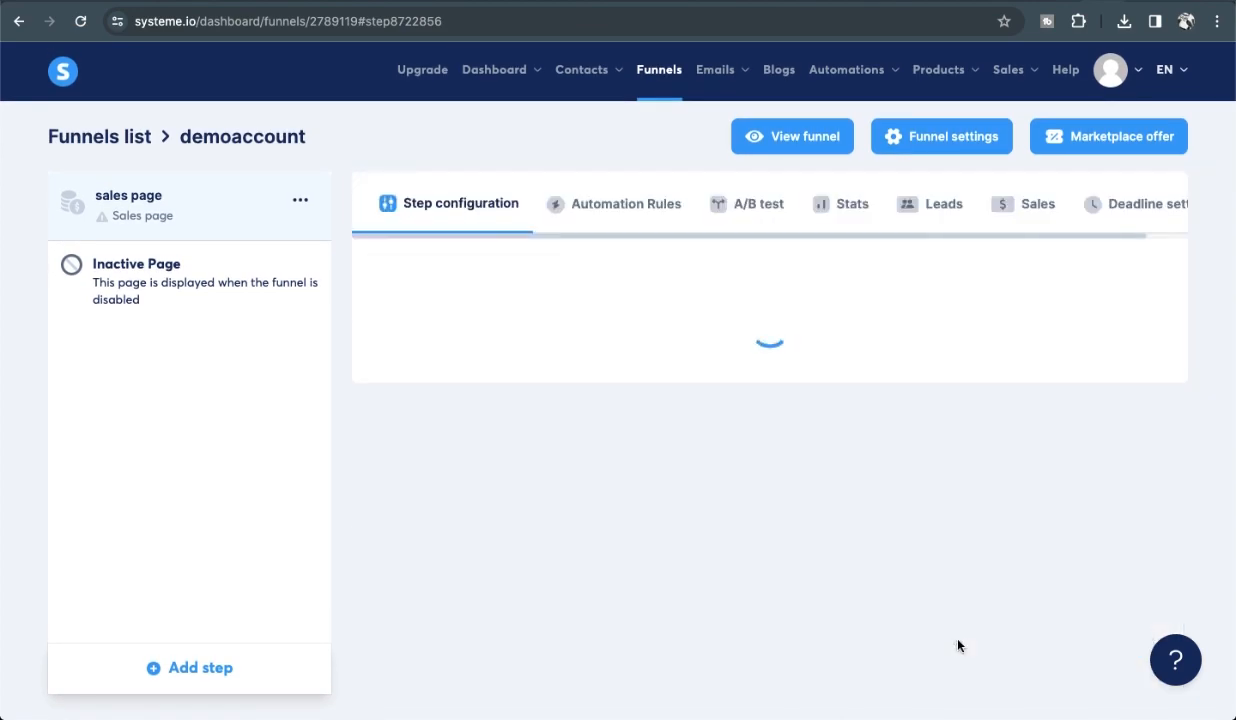
Keep browsing the templates, then switch the gallery to 30 templates per page.
scroll(888, 397, down, 10)
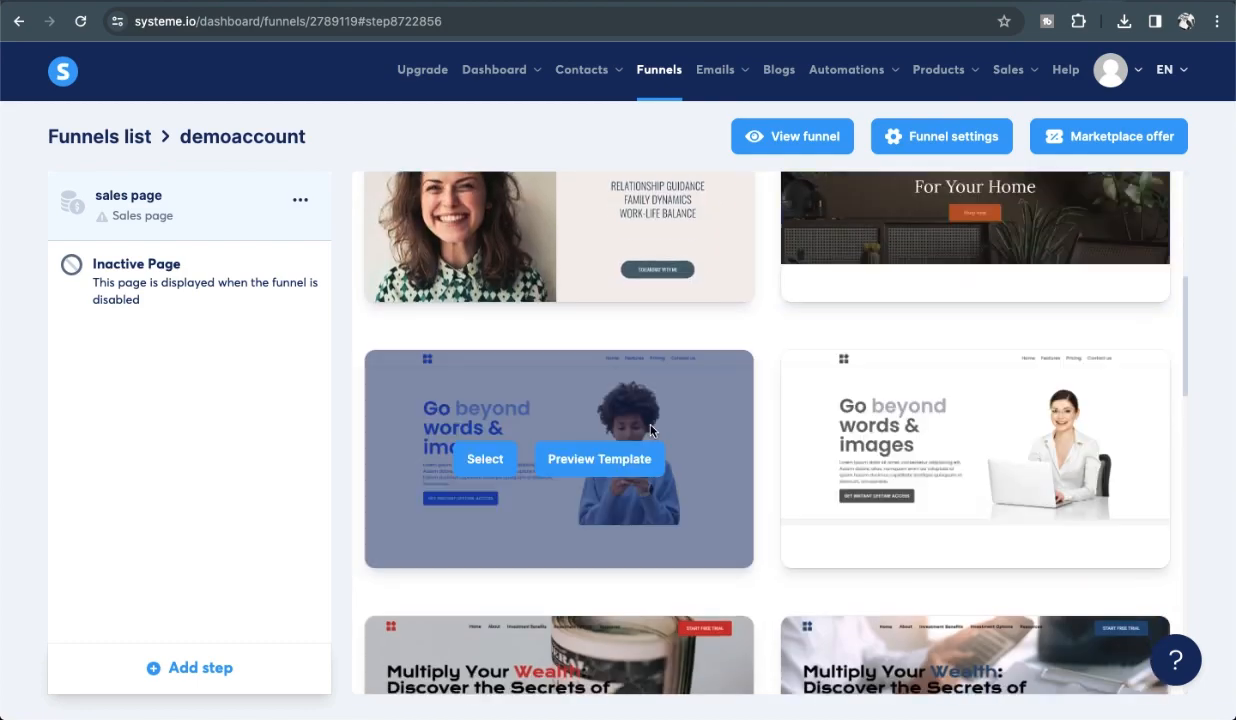
scroll(828, 461, down, 8)
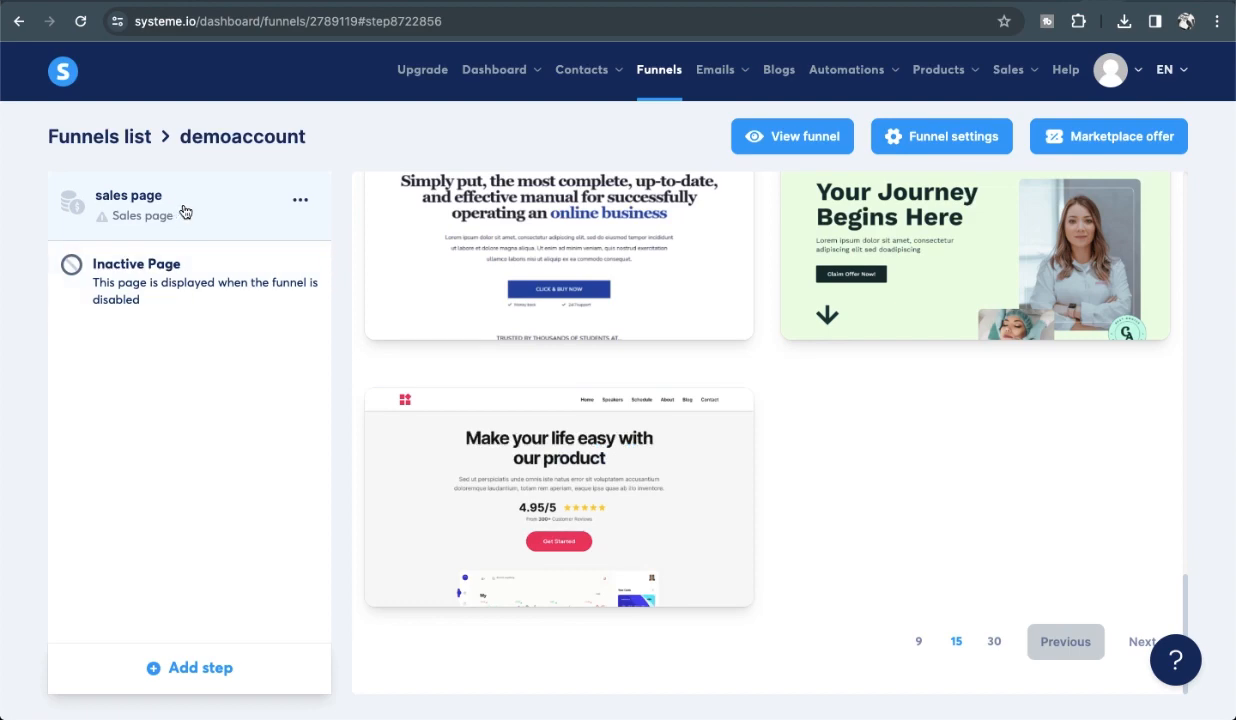
scroll(894, 436, up, 5)
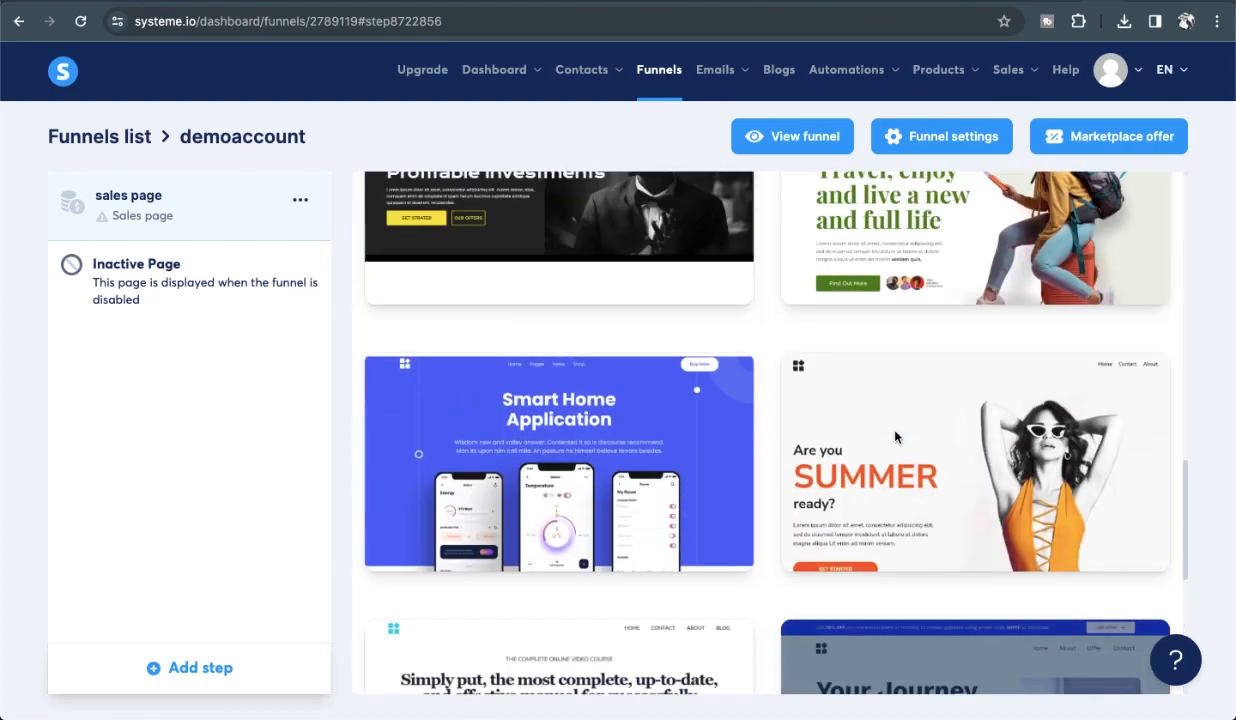
scroll(895, 436, up, 10)
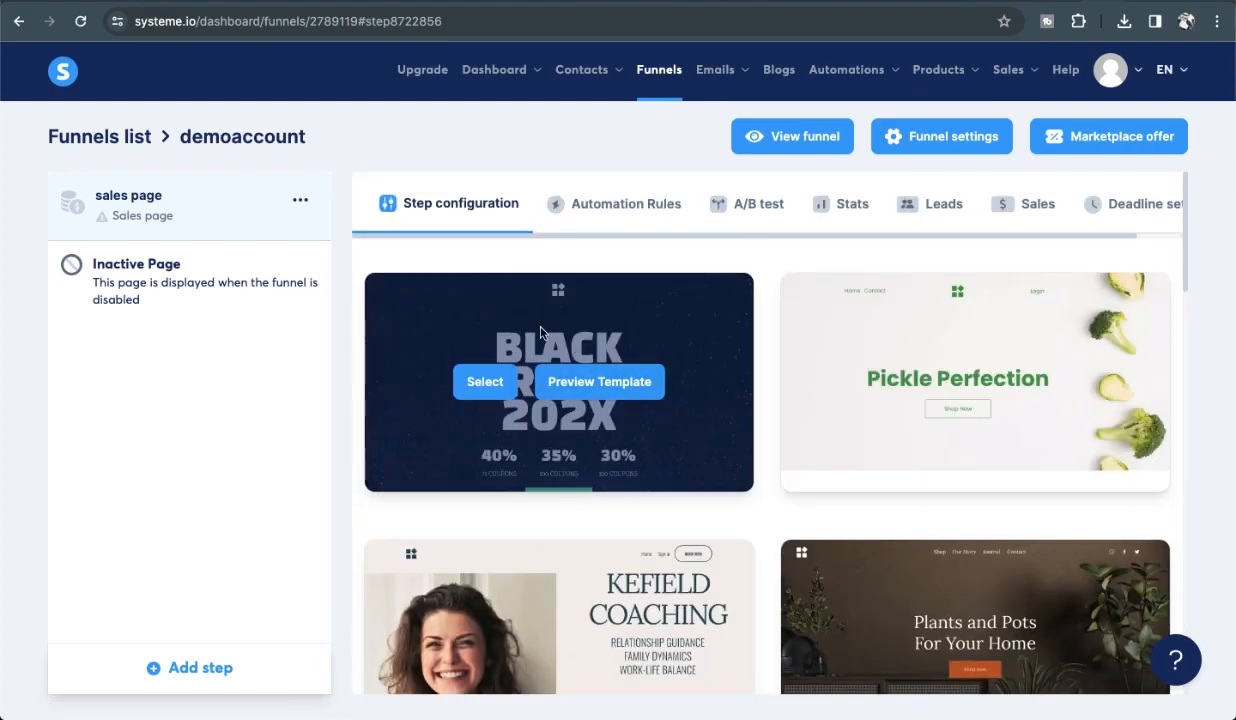
mouse_move(794, 350)
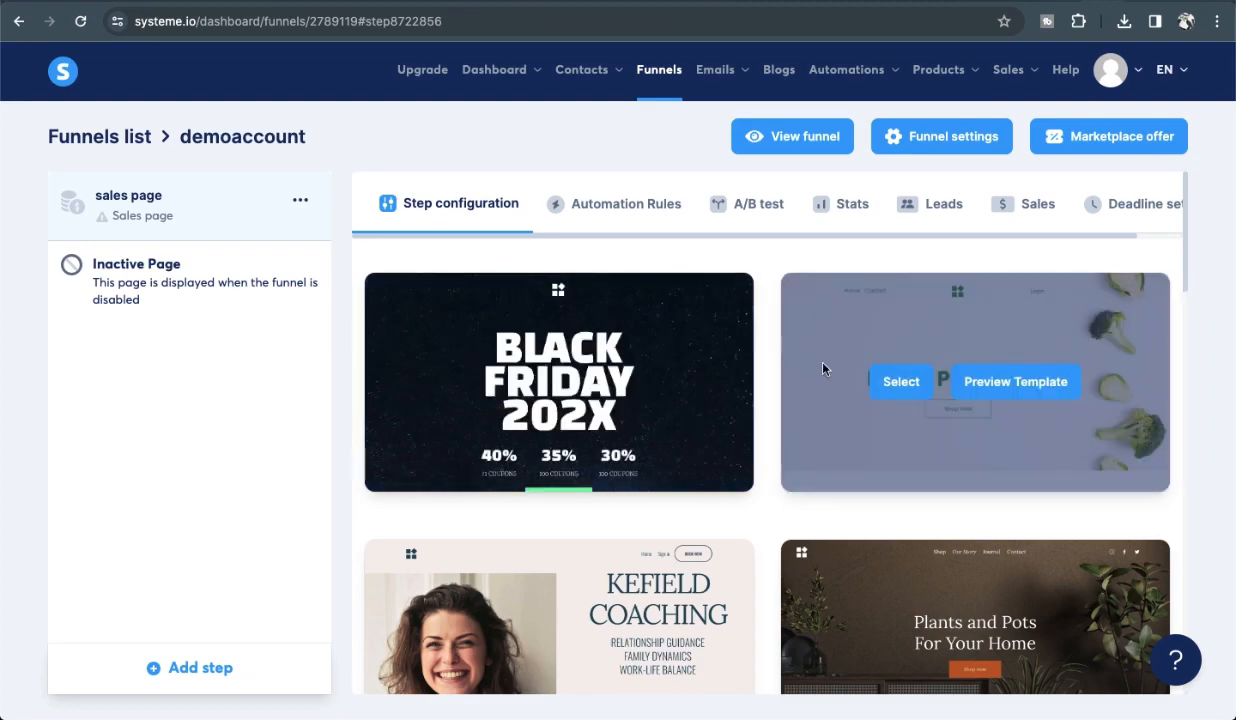
scroll(883, 395, down, 2)
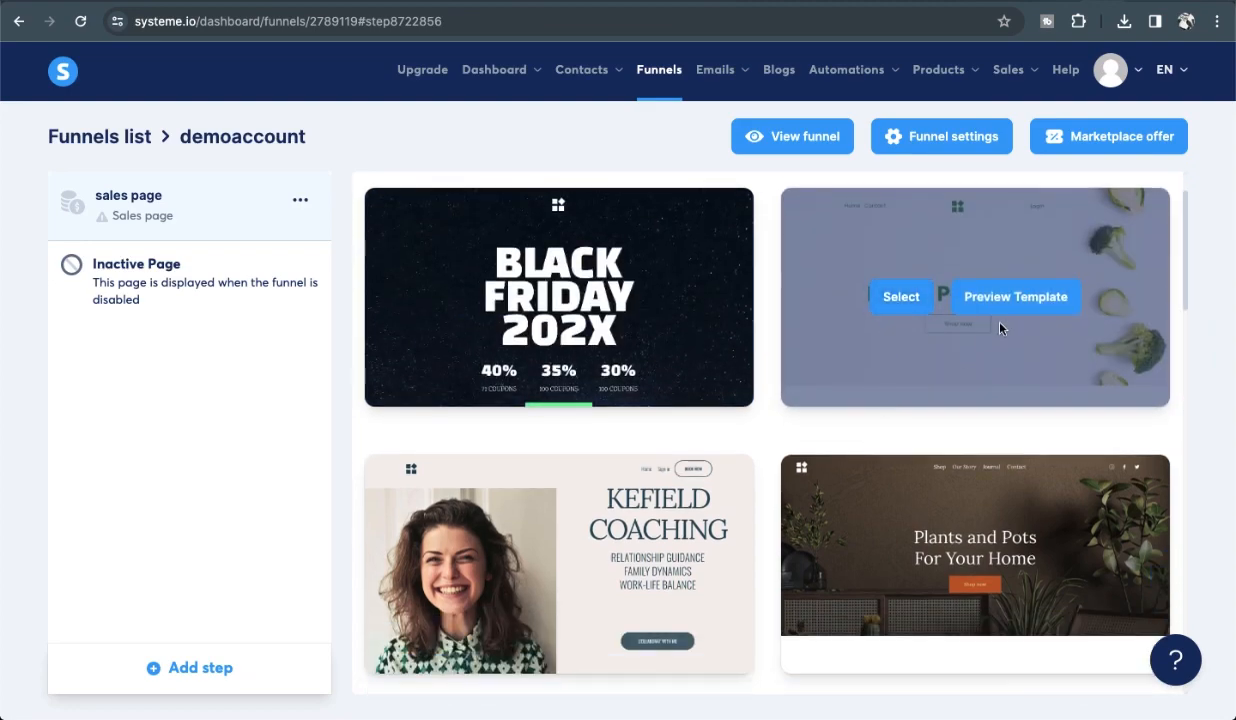
scroll(759, 411, down, 15)
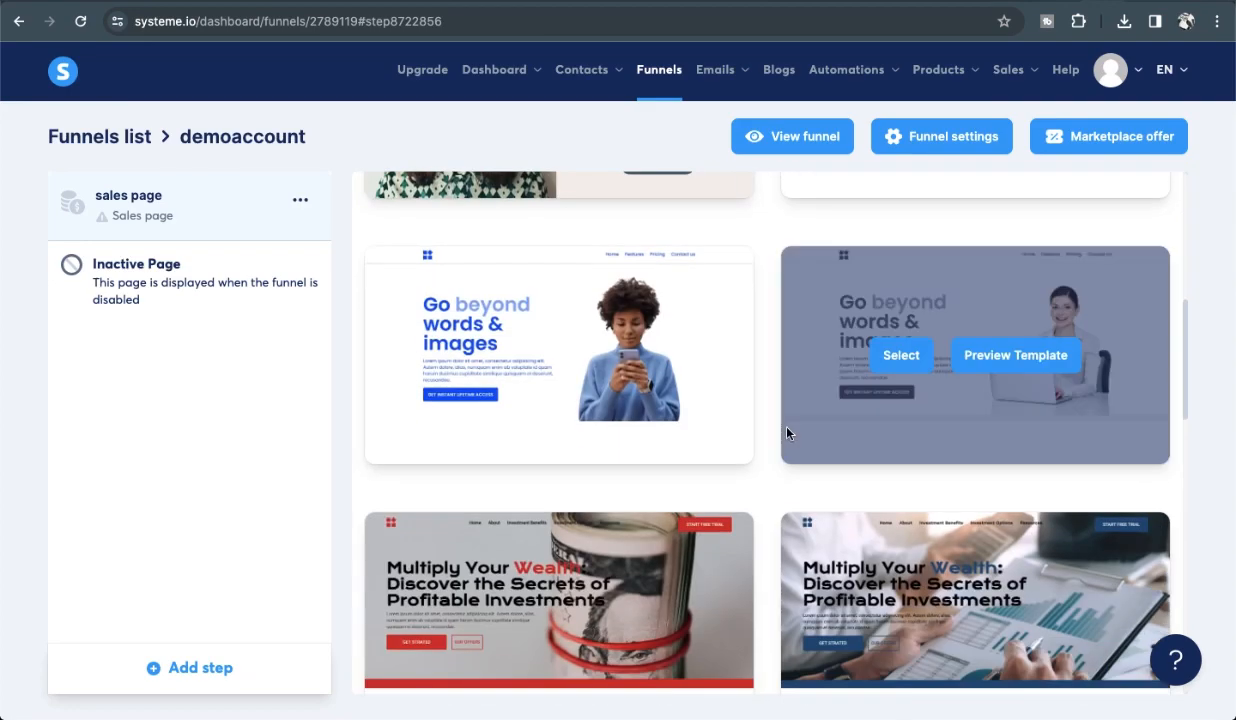
scroll(787, 432, down, 5)
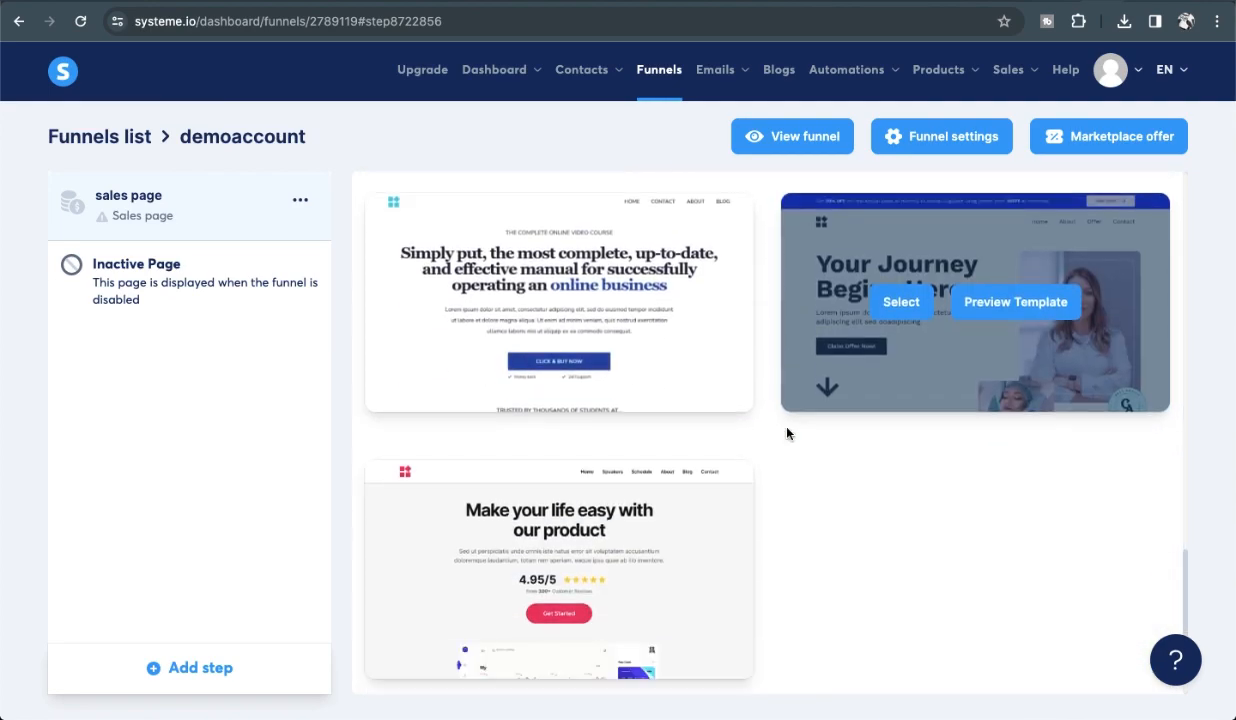
click(993, 641)
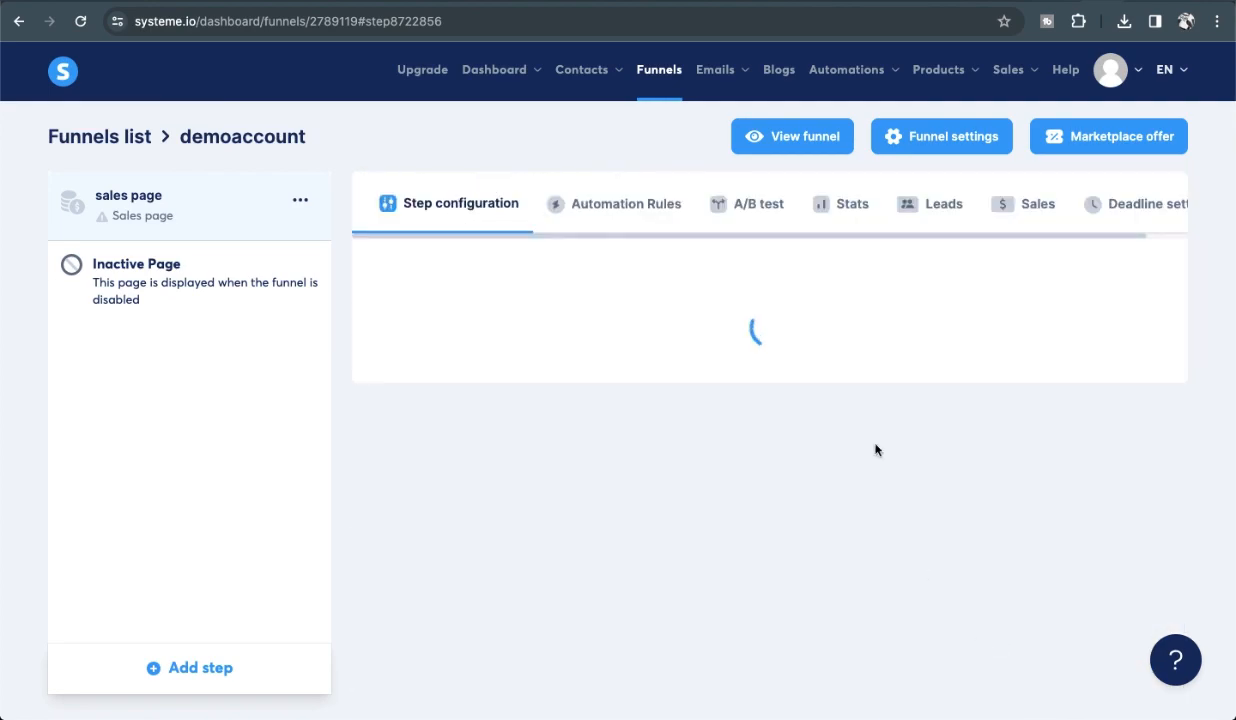
scroll(800, 435, down, 4)
scroll(800, 437, down, 10)
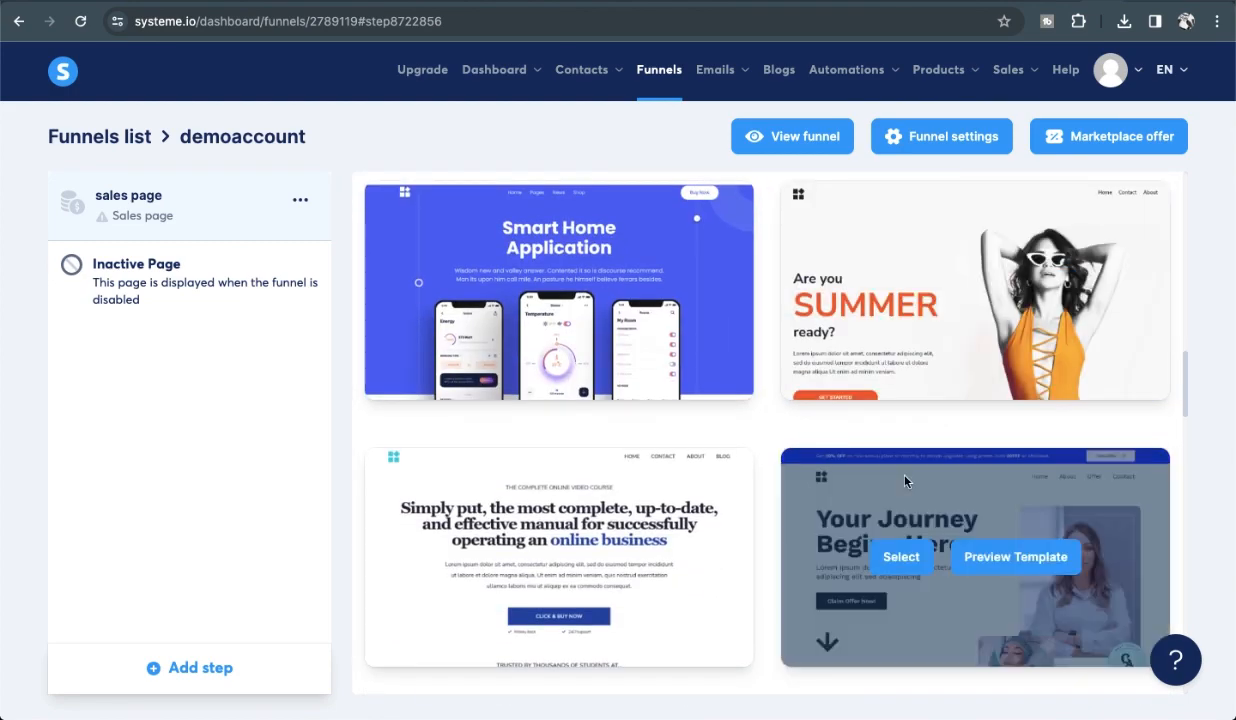
scroll(963, 610, down, 3)
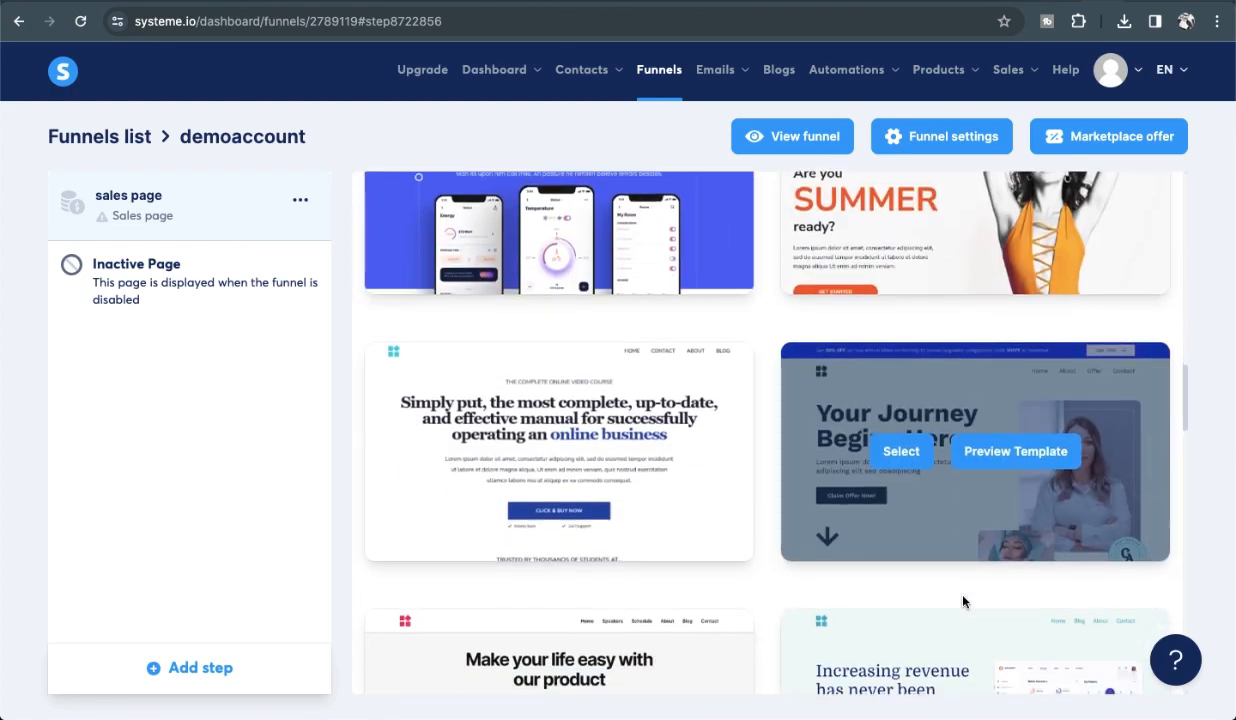
scroll(968, 495, down, 2)
scroll(970, 497, up, 4)
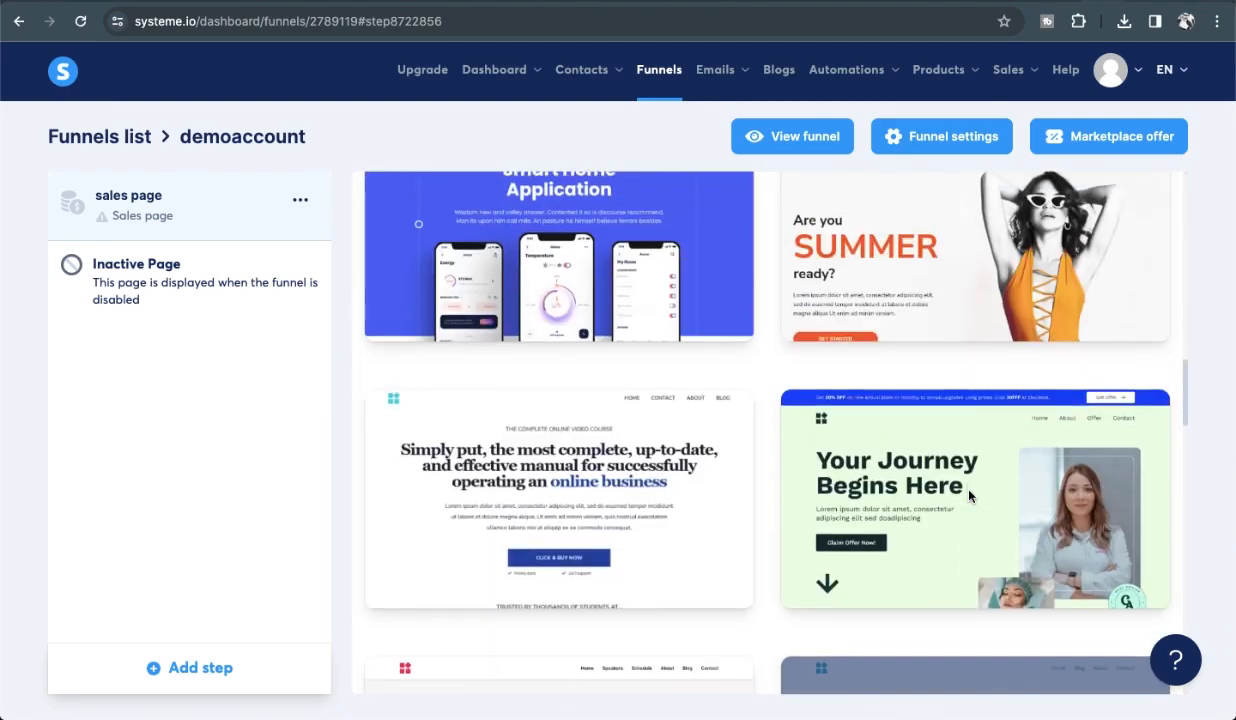
click(987, 535)
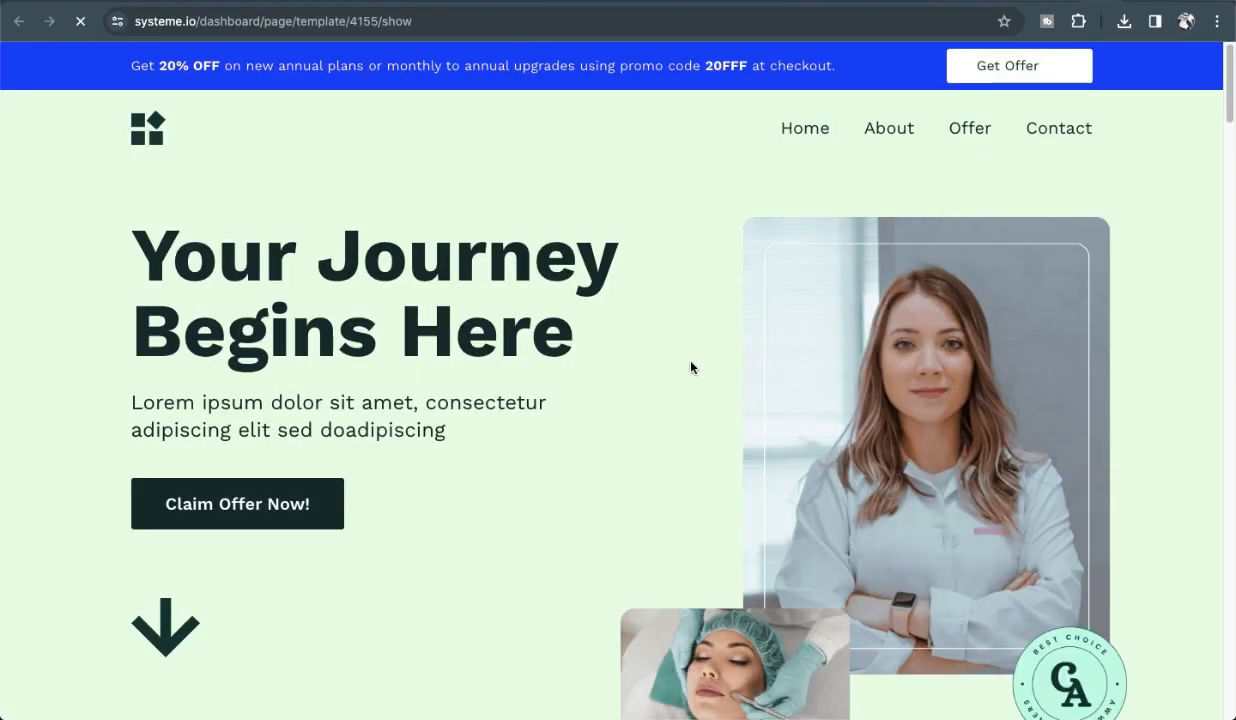
scroll(690, 367, down, 8)
scroll(690, 367, down, 15)
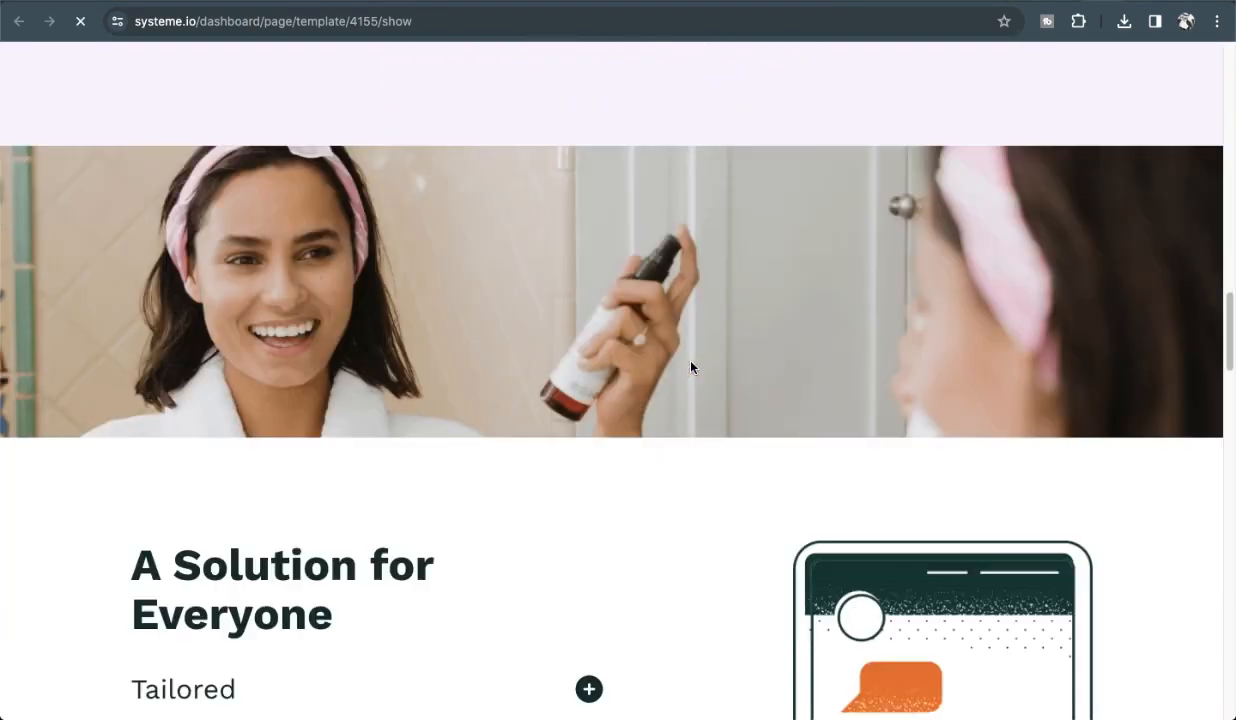
scroll(690, 367, up, 5)
scroll(691, 367, up, 20)
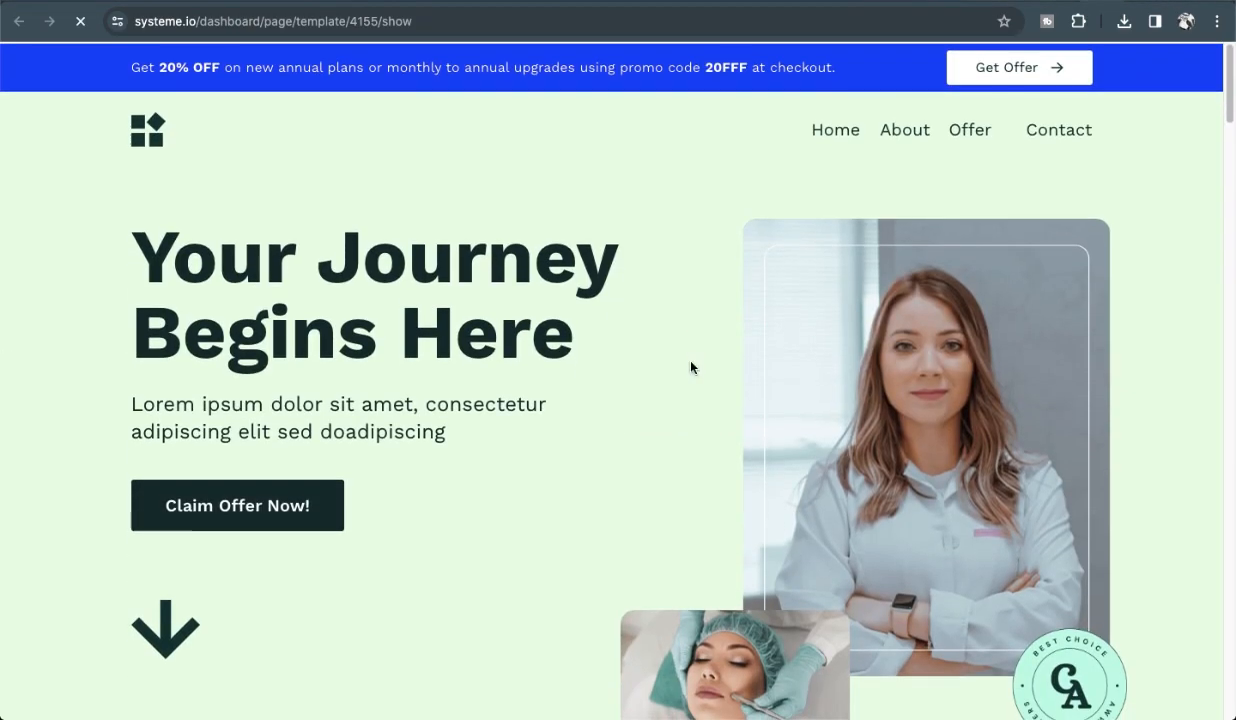
scroll(558, 396, down, 1)
scroll(670, 330, up, 1)
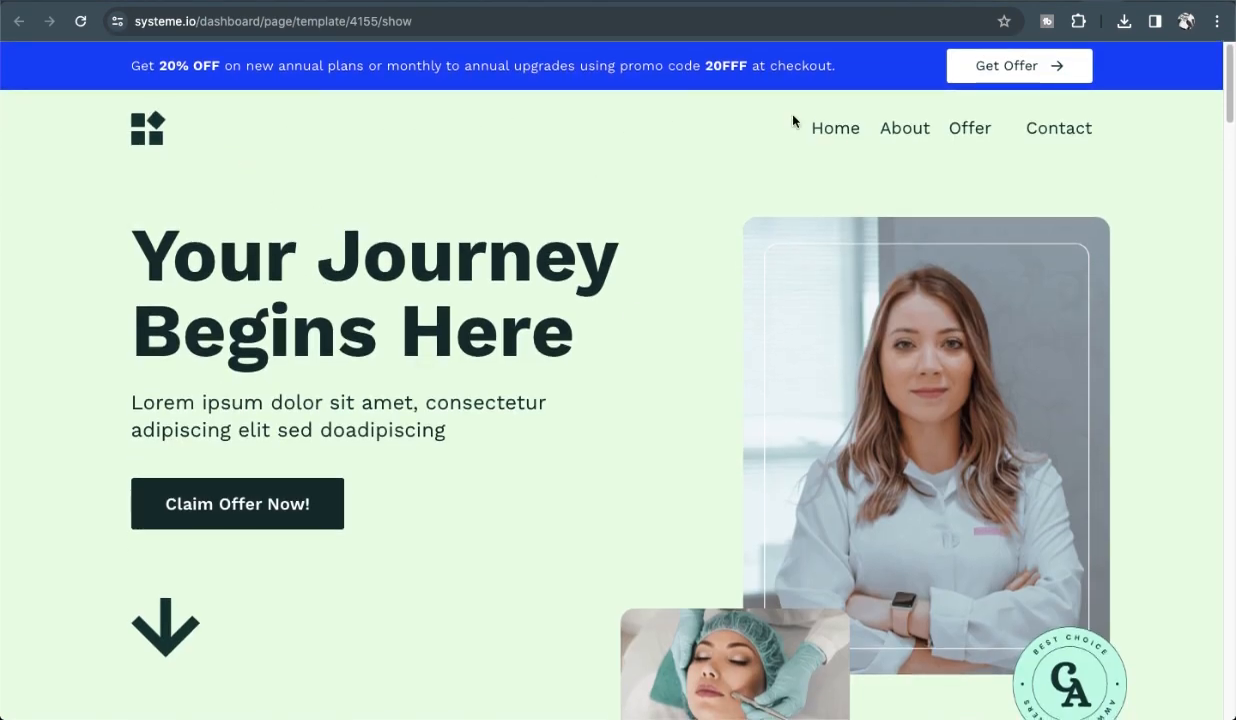
click(1045, 130)
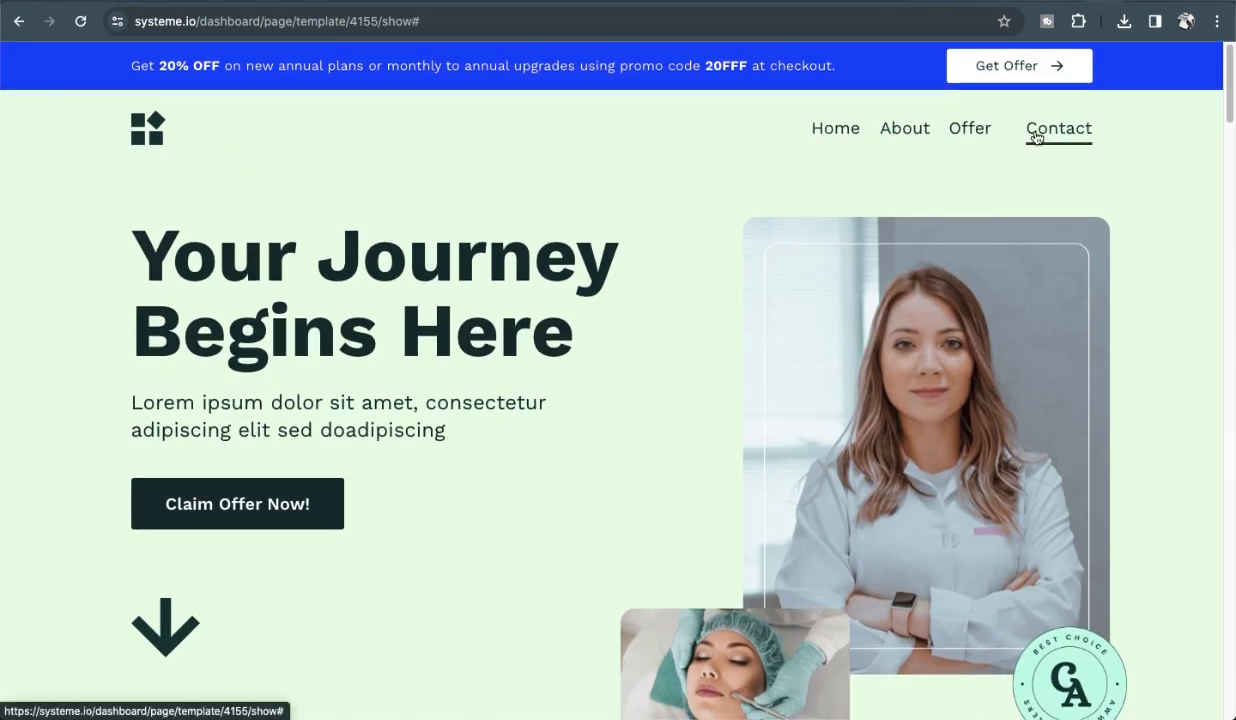
scroll(591, 203, down, 1)
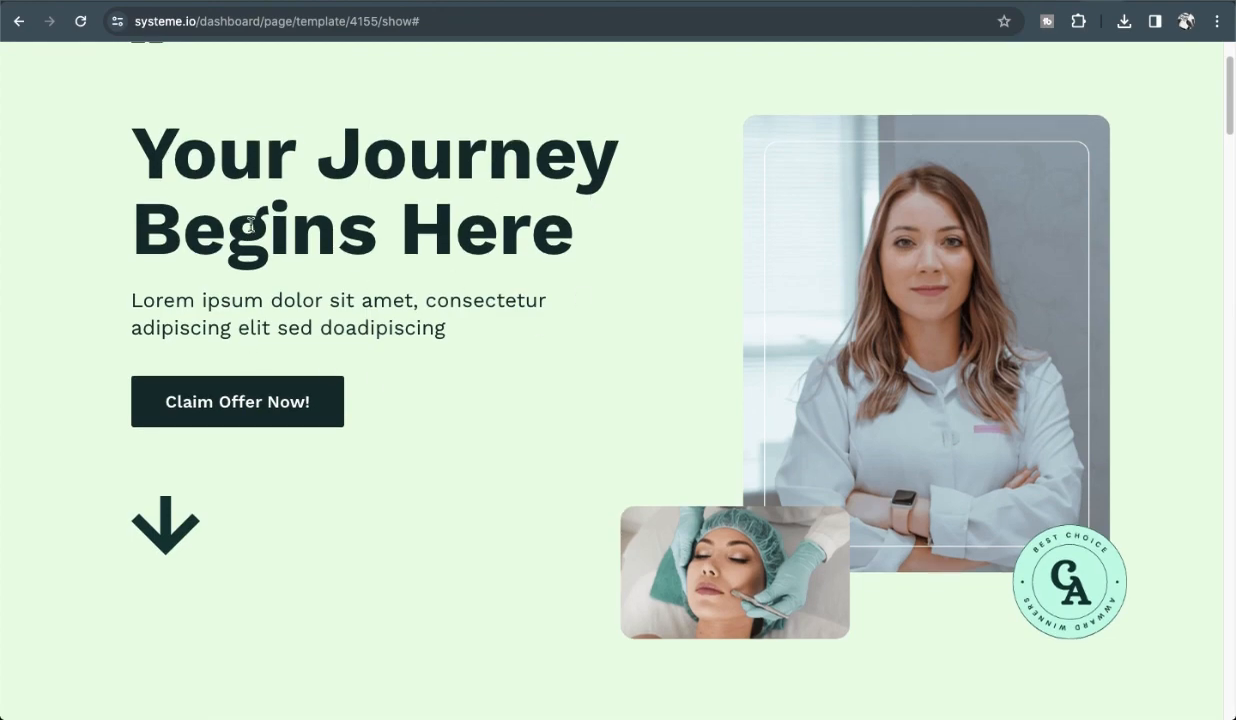
scroll(316, 440, down, 8)
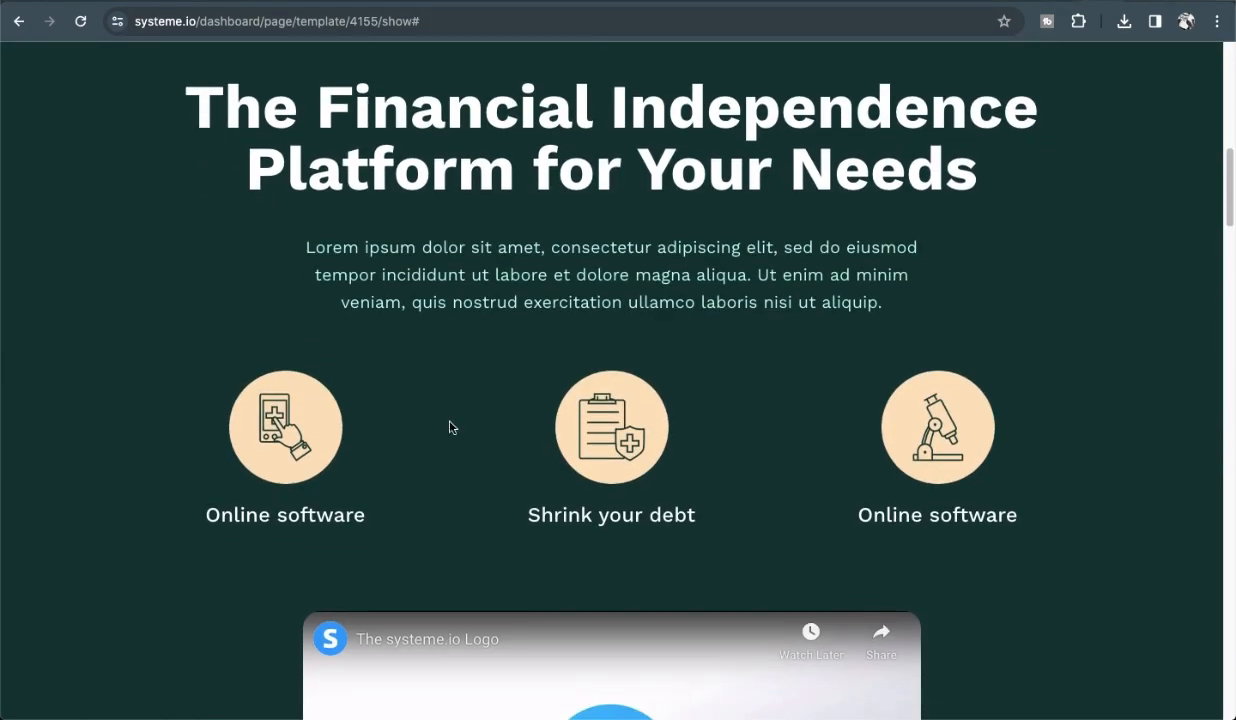
scroll(541, 502, down, 3)
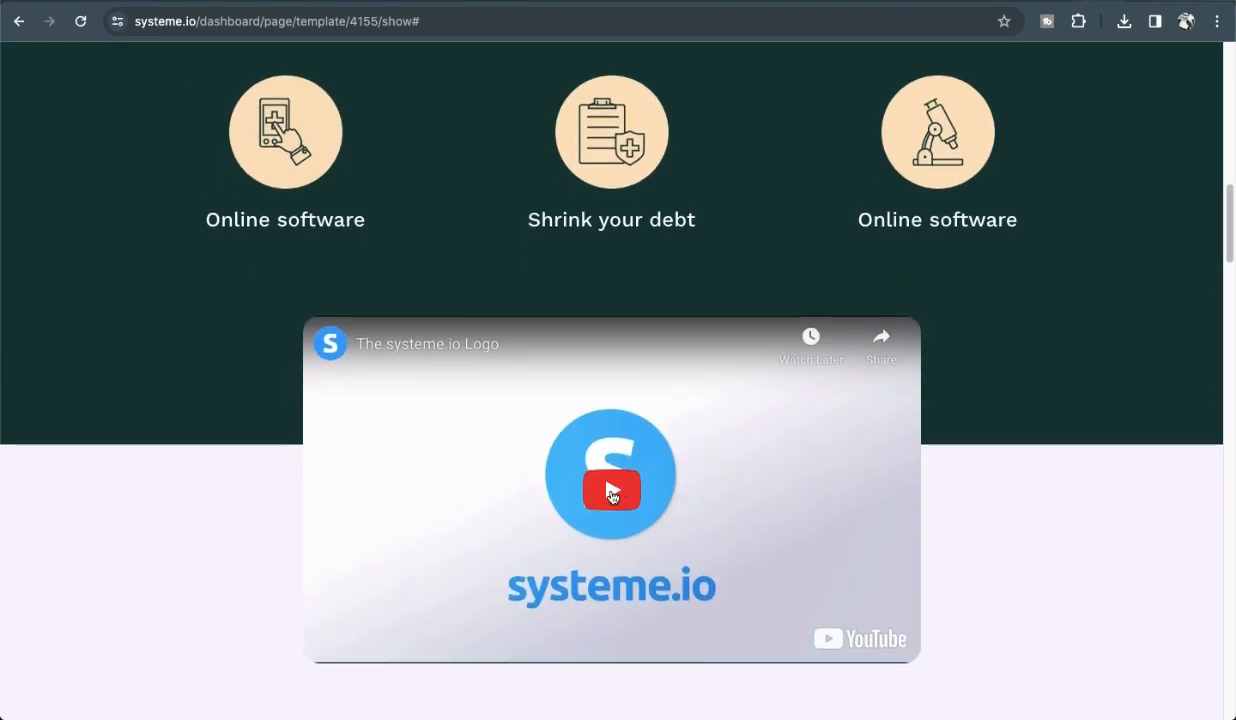
click(612, 494)
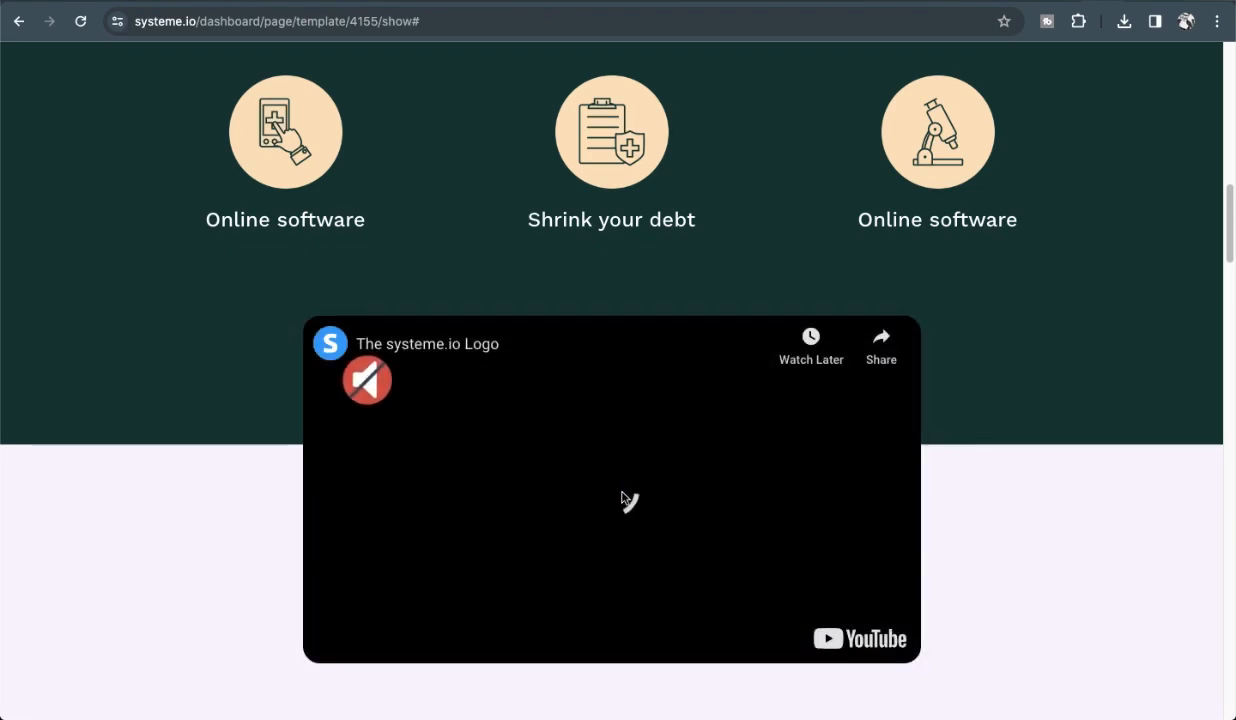
scroll(620, 495, down, 7)
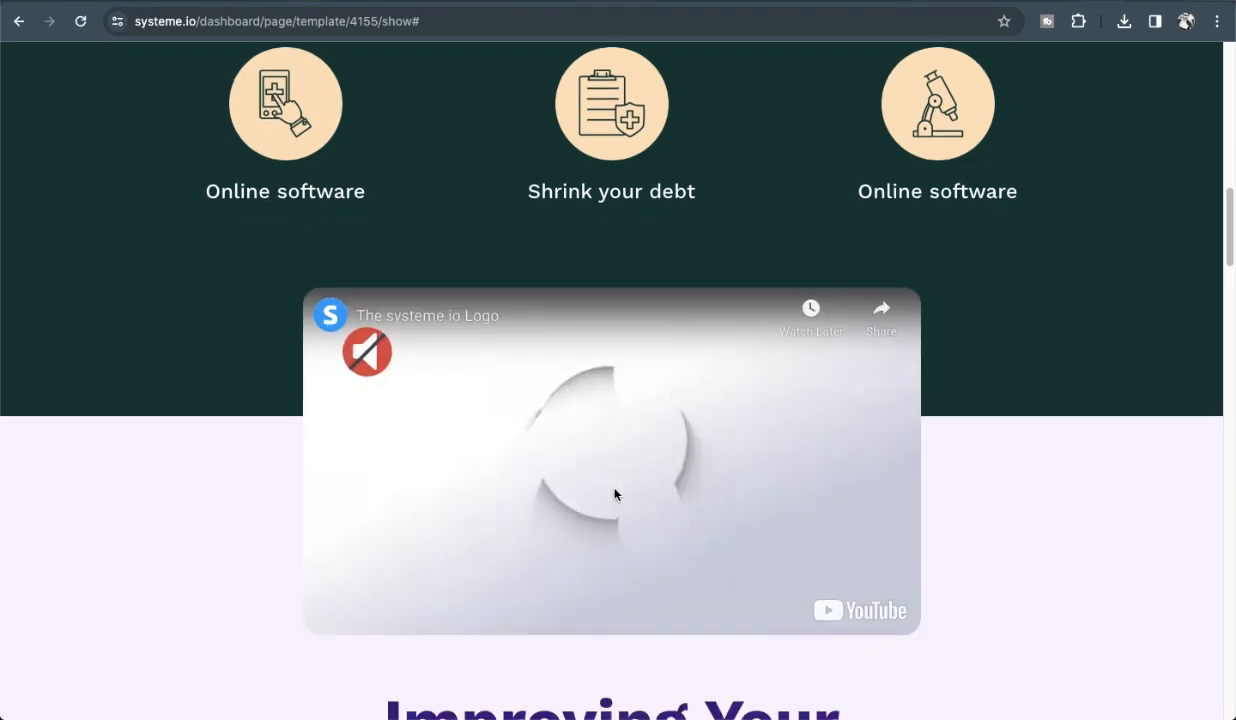
scroll(616, 494, down, 5)
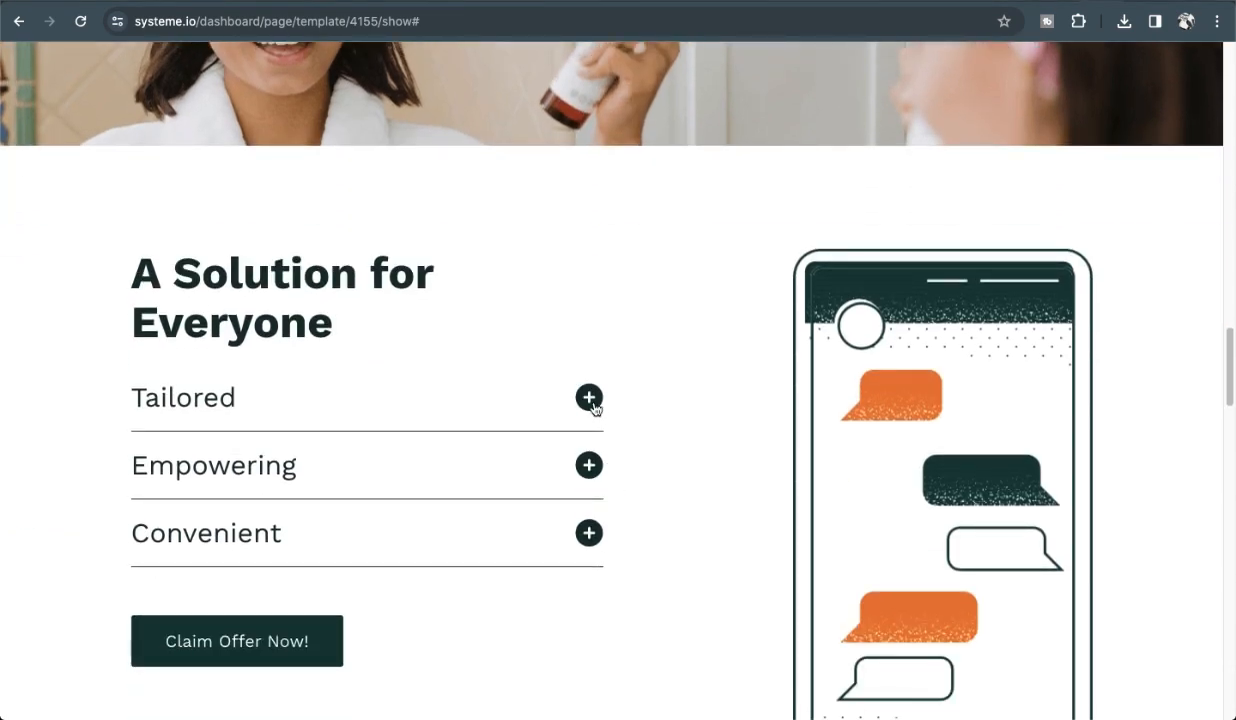
click(589, 398)
click(589, 398)
click(589, 465)
click(589, 465)
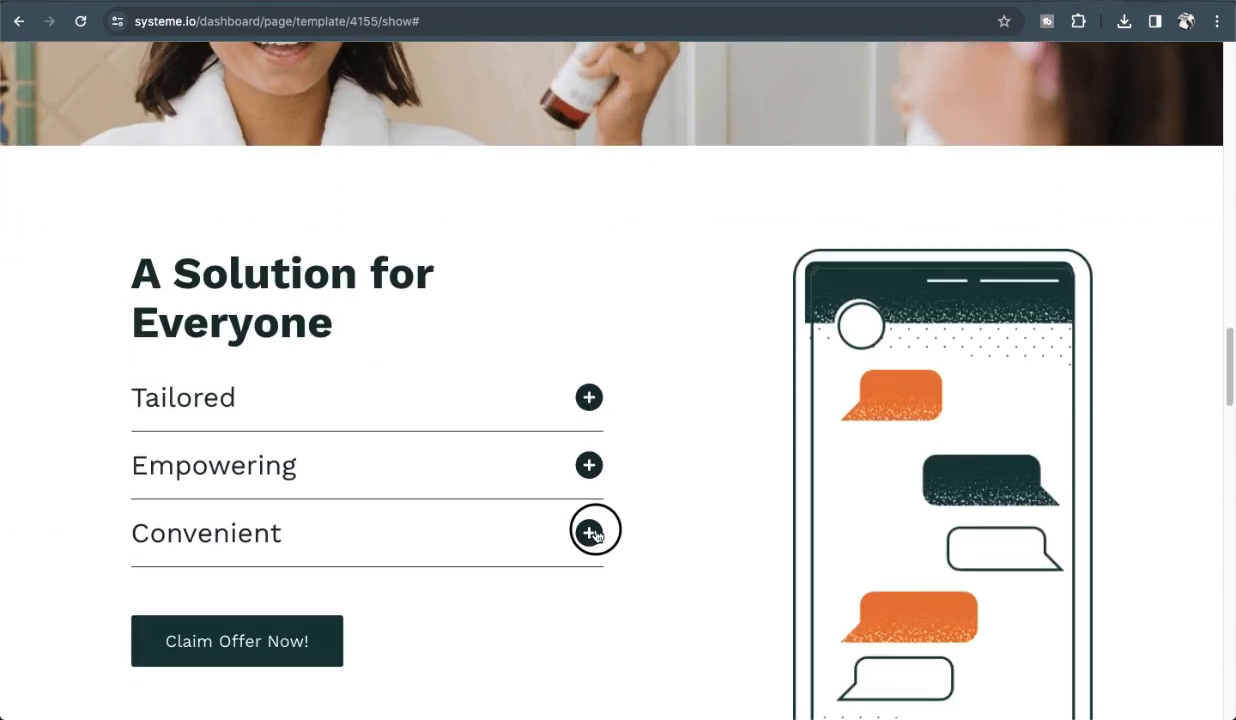
click(589, 532)
click(589, 532)
scroll(525, 400, down, 4)
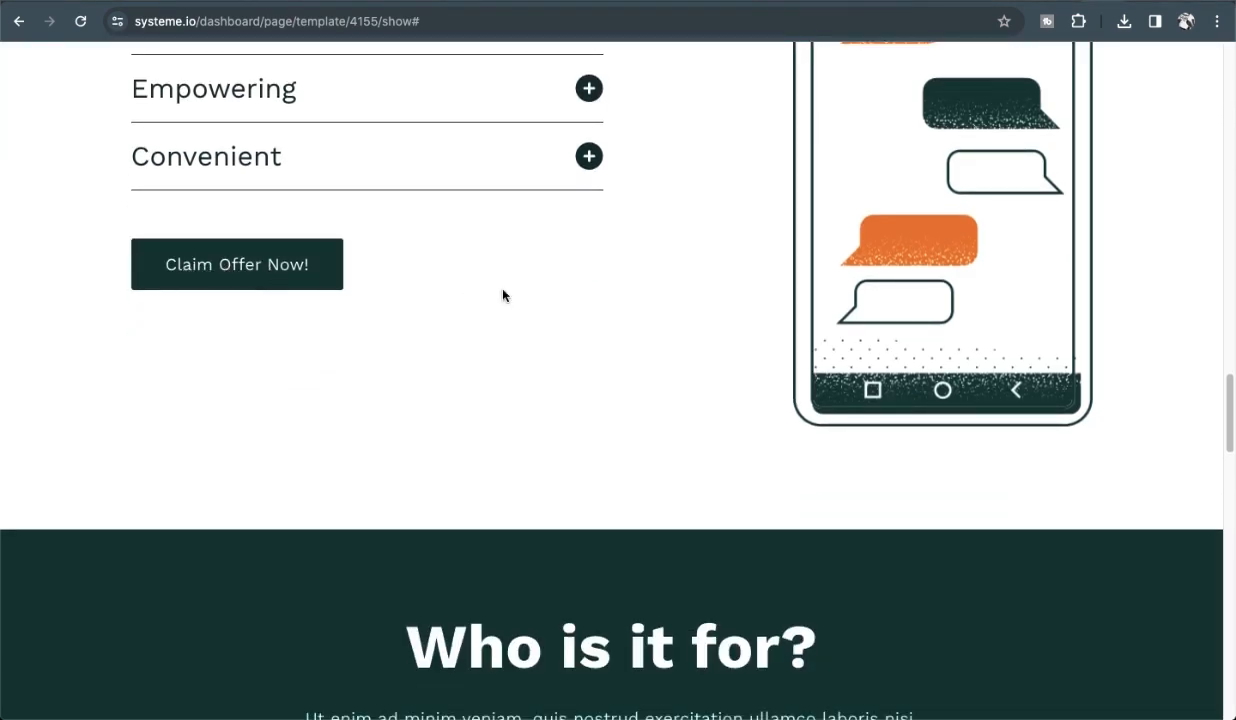
scroll(503, 295, up, 20)
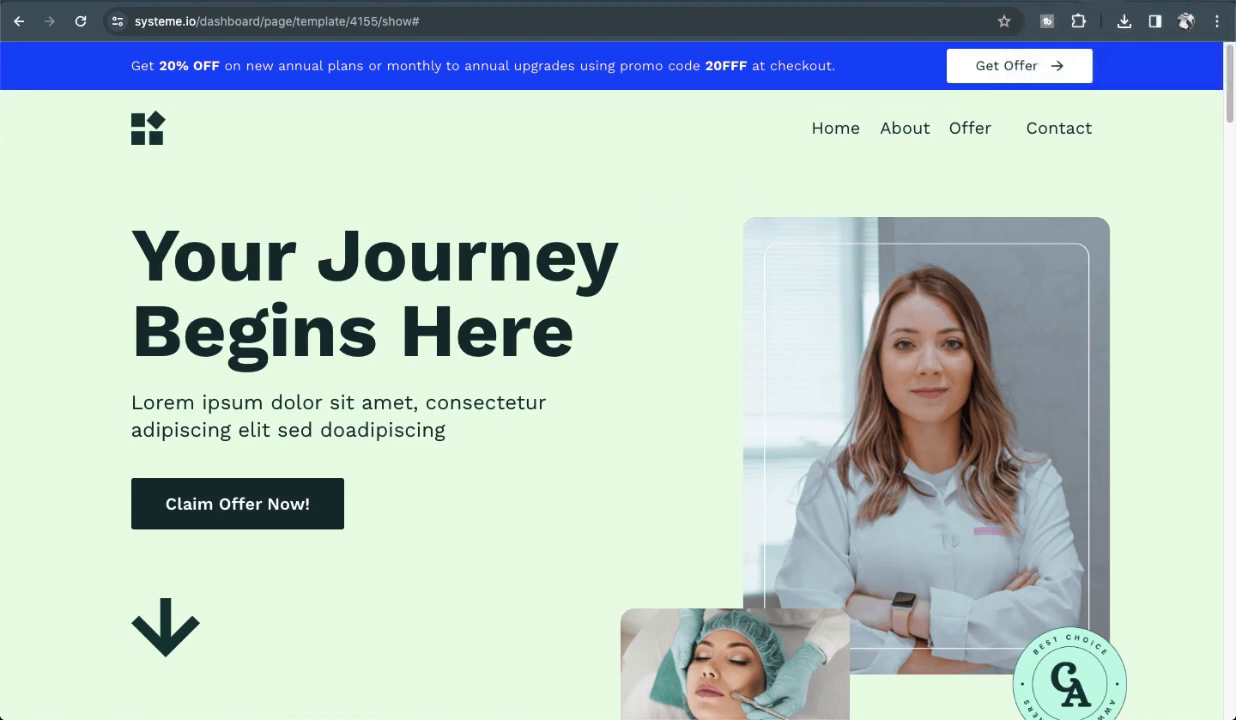
Return to the template gallery and select the Your Journey template for the sales page.
click(1040, 2)
click(901, 533)
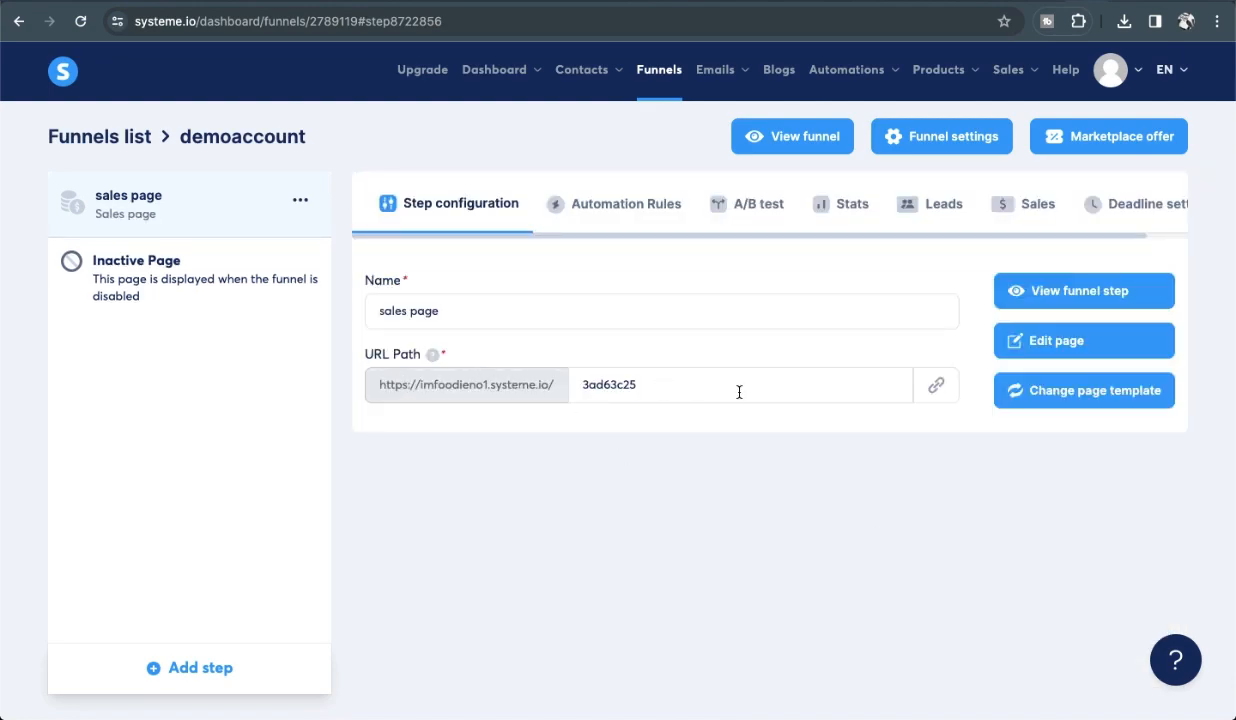
Open the sales page in the editor, scroll through the Your Journey template, and inspect the hero image settings.
click(1048, 346)
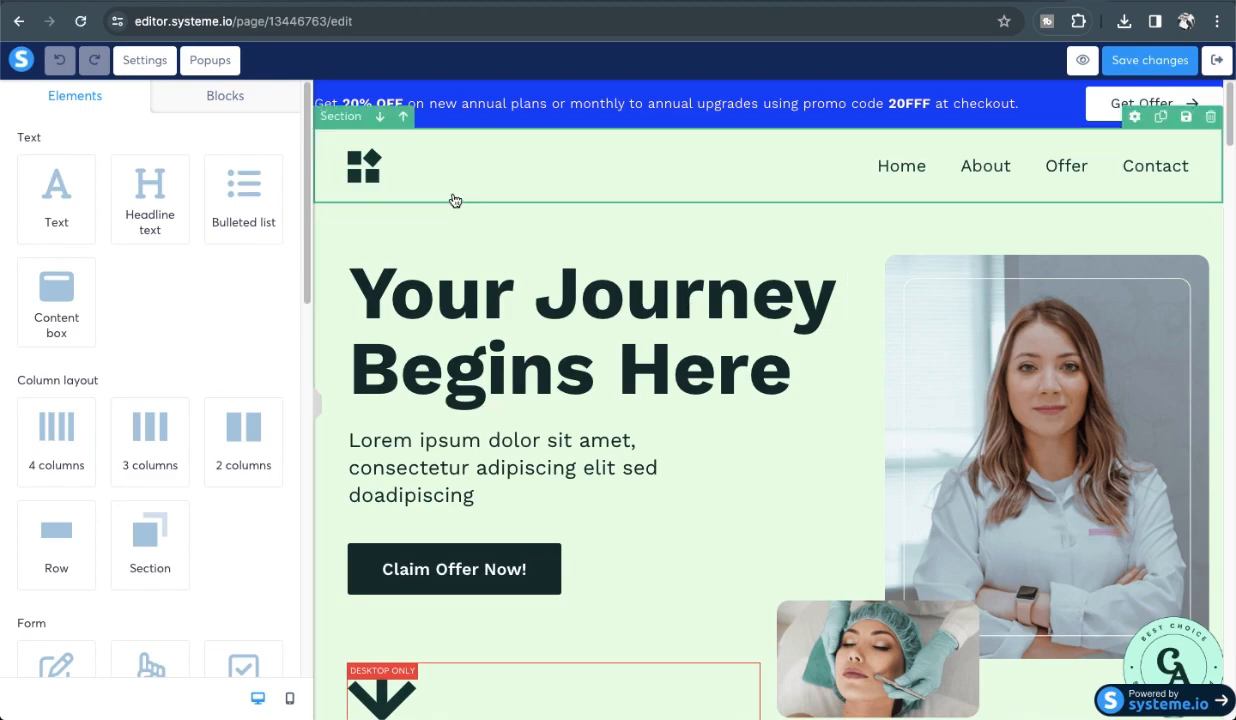
scroll(654, 265, down, 4)
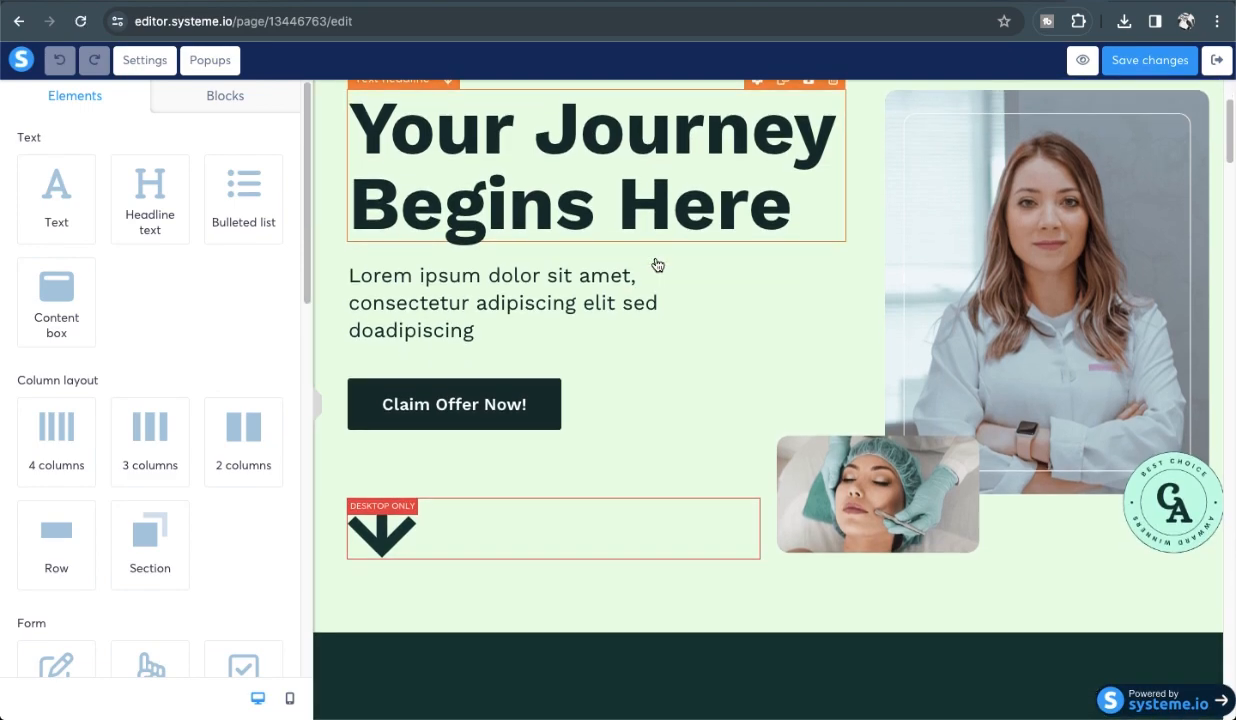
scroll(657, 265, down, 12)
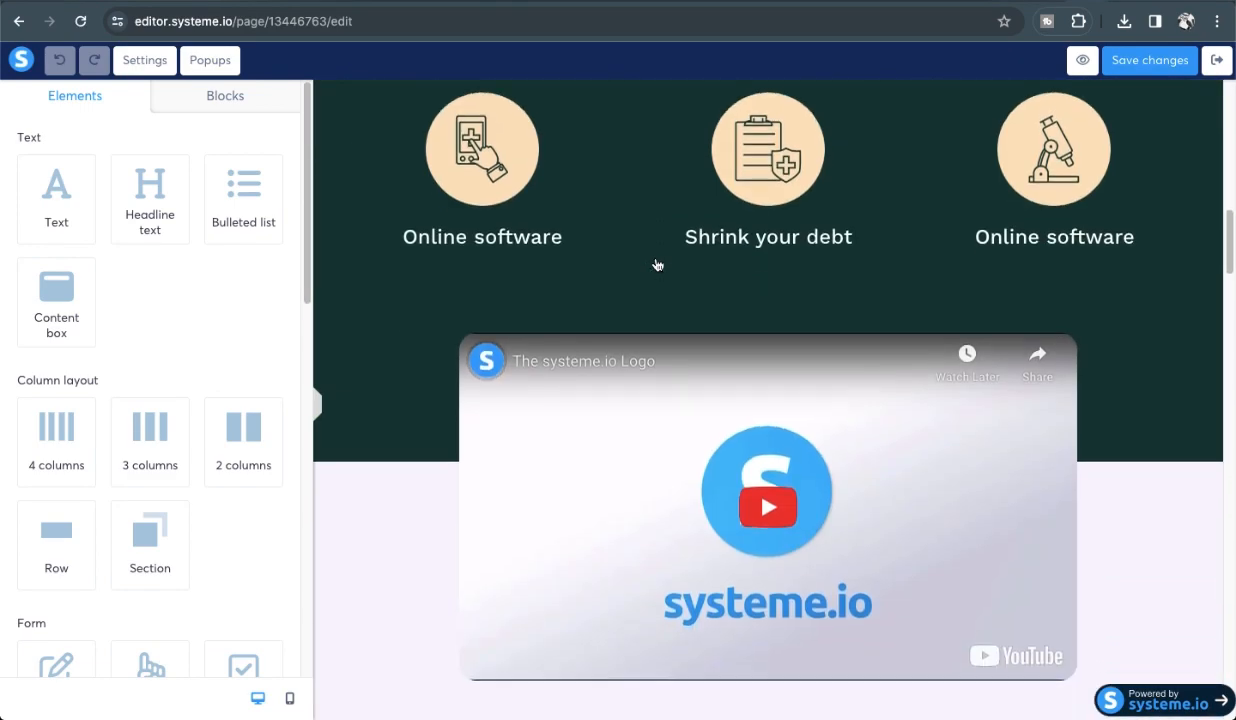
scroll(657, 265, up, 20)
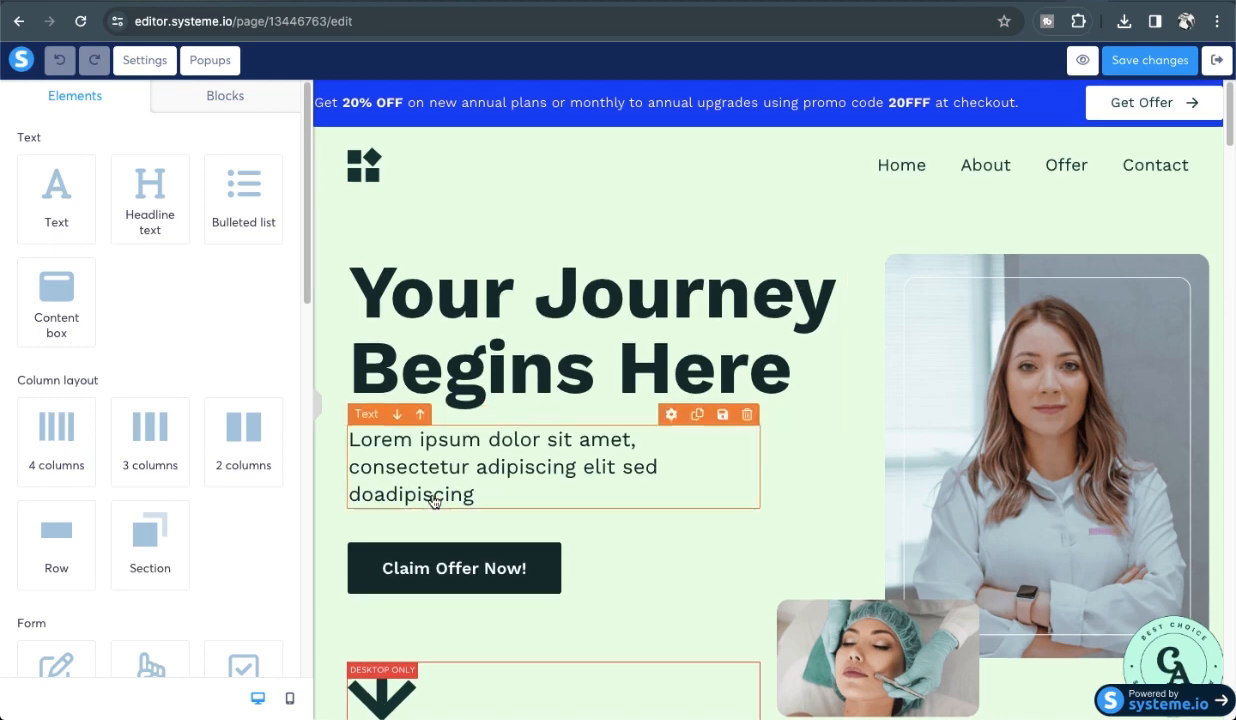
scroll(449, 468, down, 2)
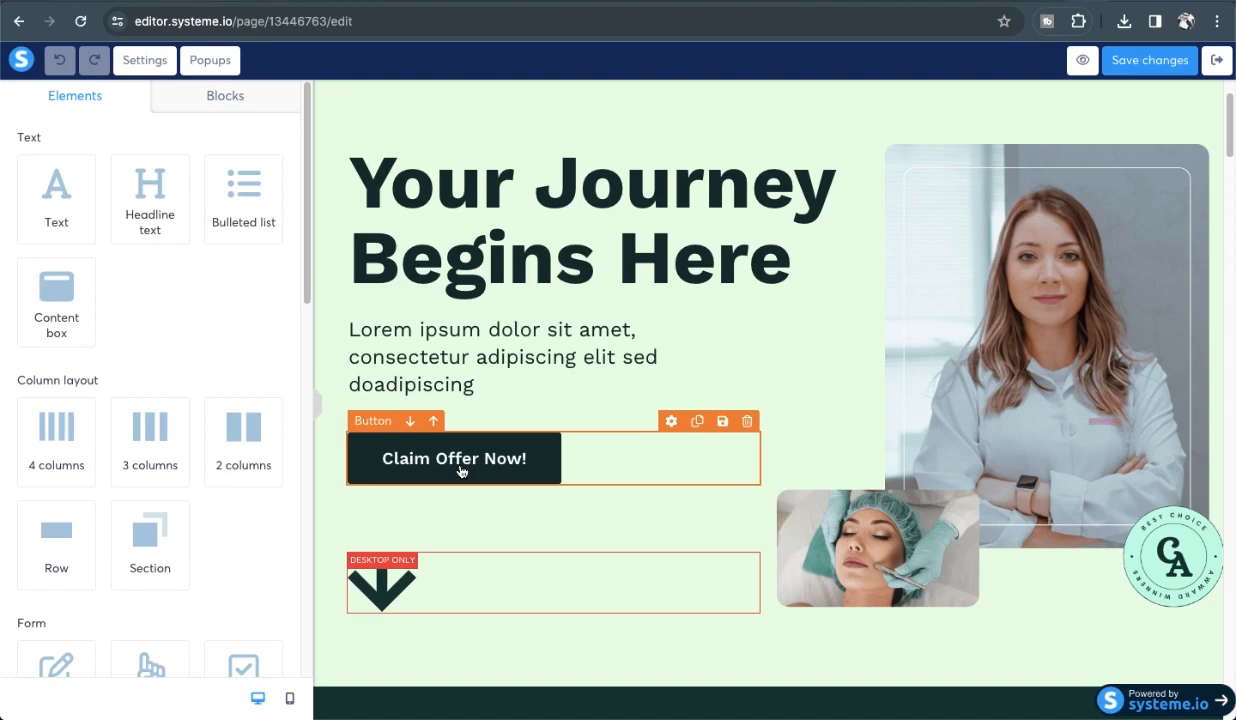
scroll(455, 472, down, 2)
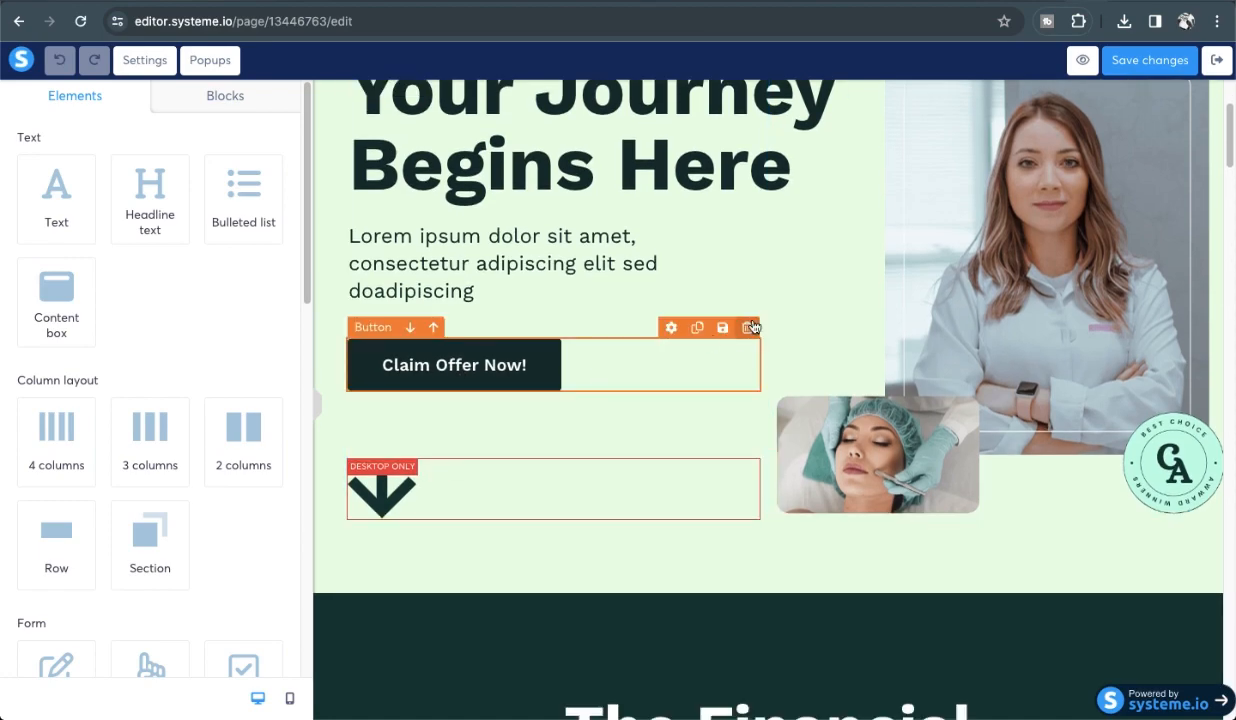
scroll(752, 327, up, 1)
click(1030, 260)
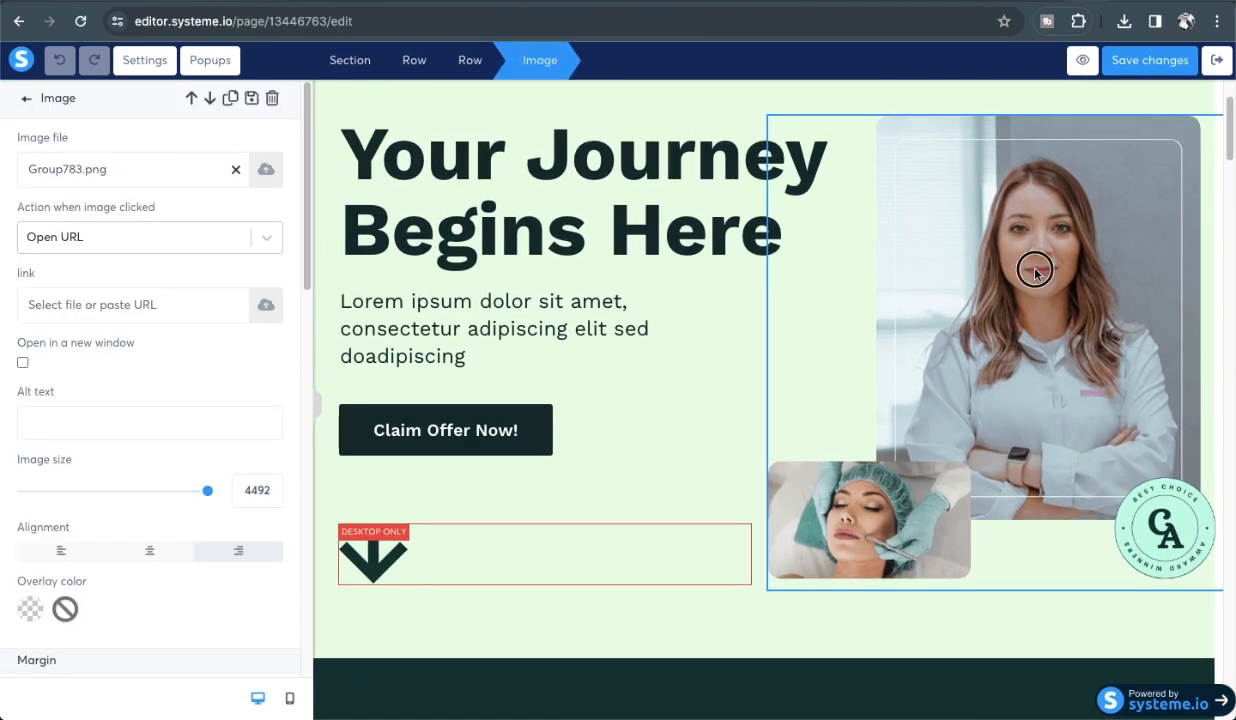
click(1033, 347)
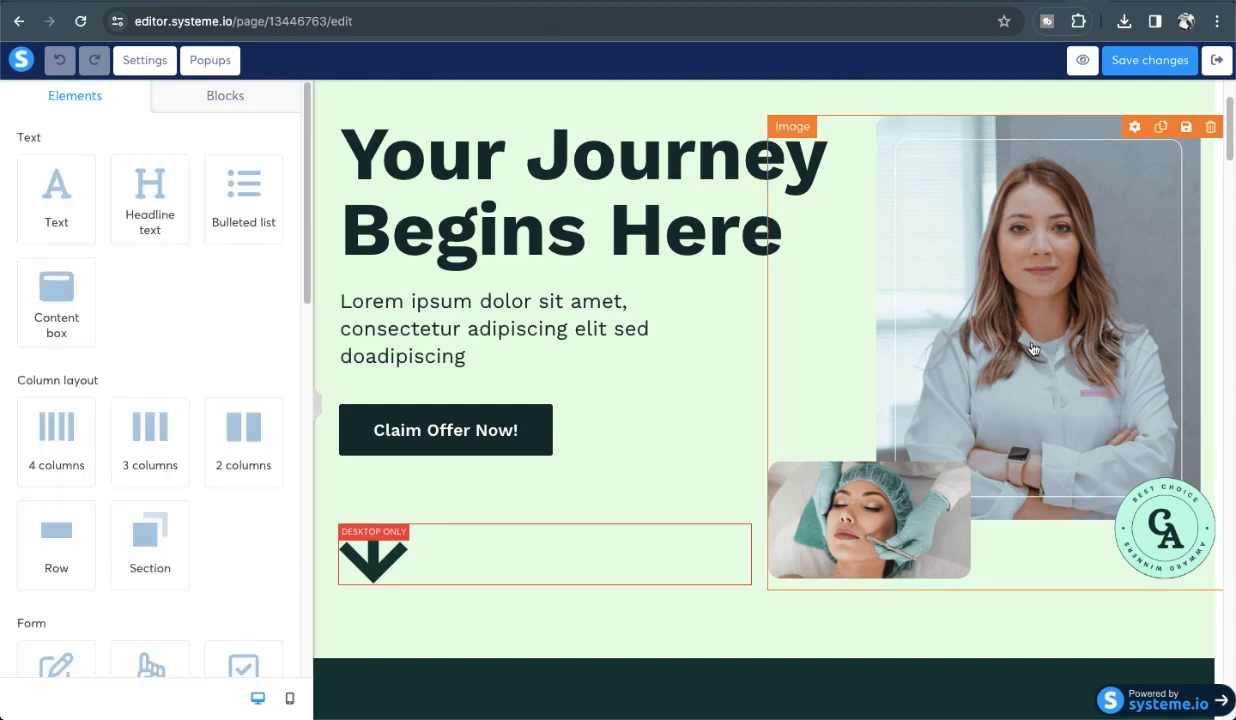
click(1033, 347)
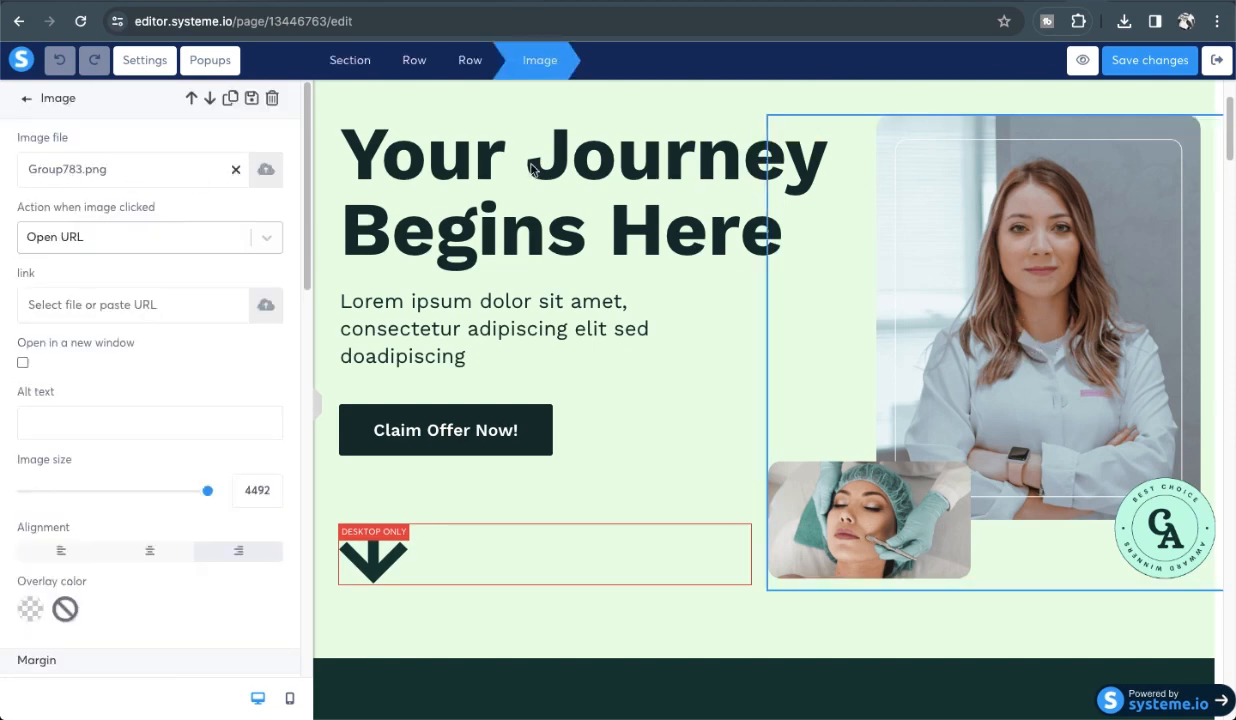
click(624, 133)
scroll(830, 140, up, 2)
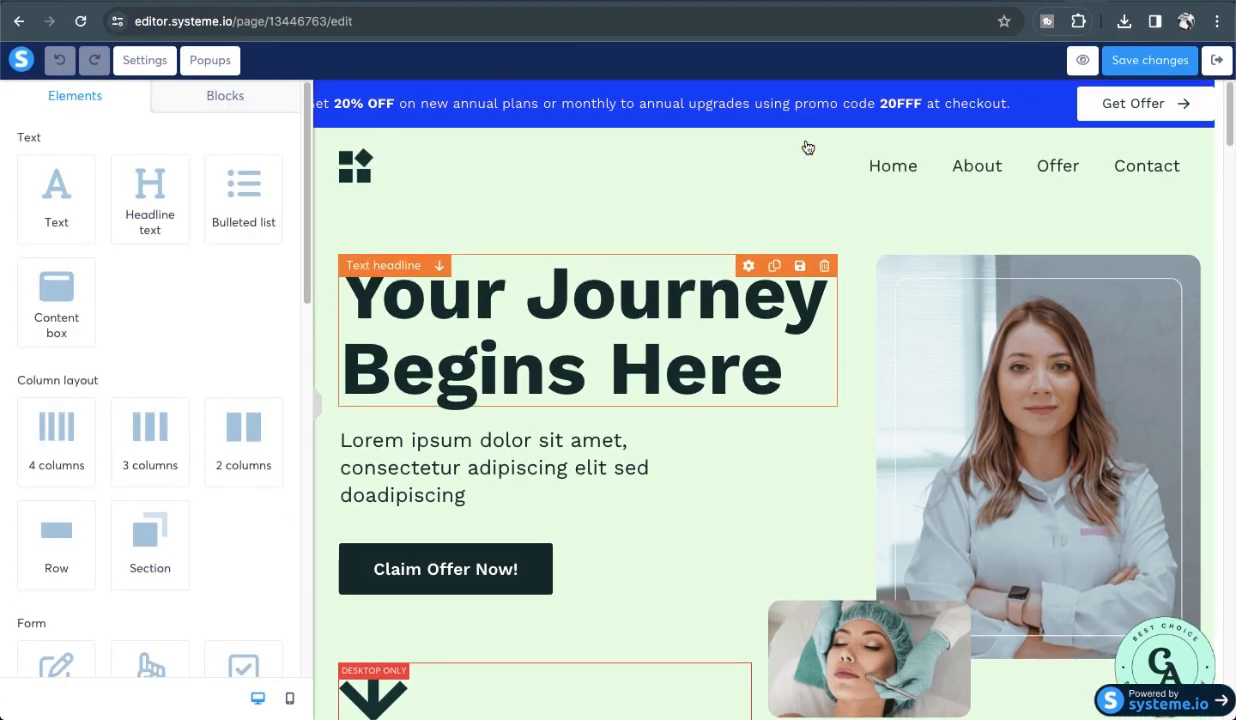
Replace the 'Your Journey Begins Here' headline with '1000s Spiritual Reels Bundle'.
click(539, 319)
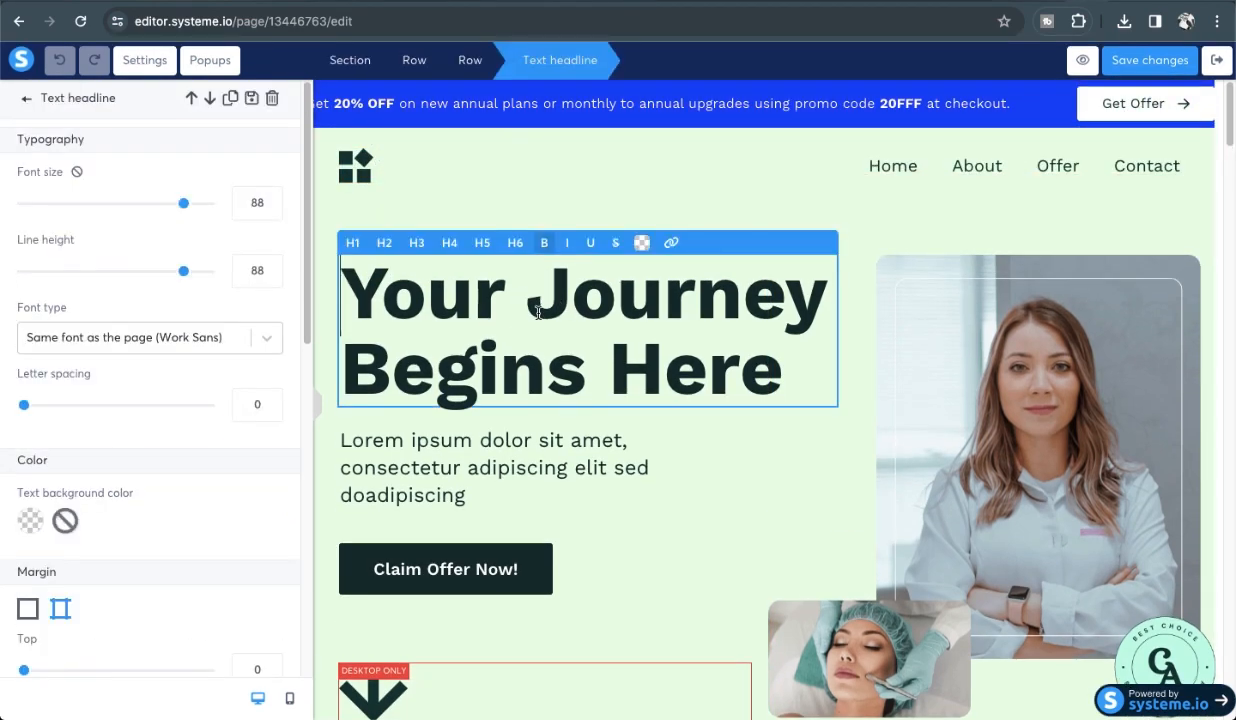
triple_click(491, 290)
key(BackSpace)
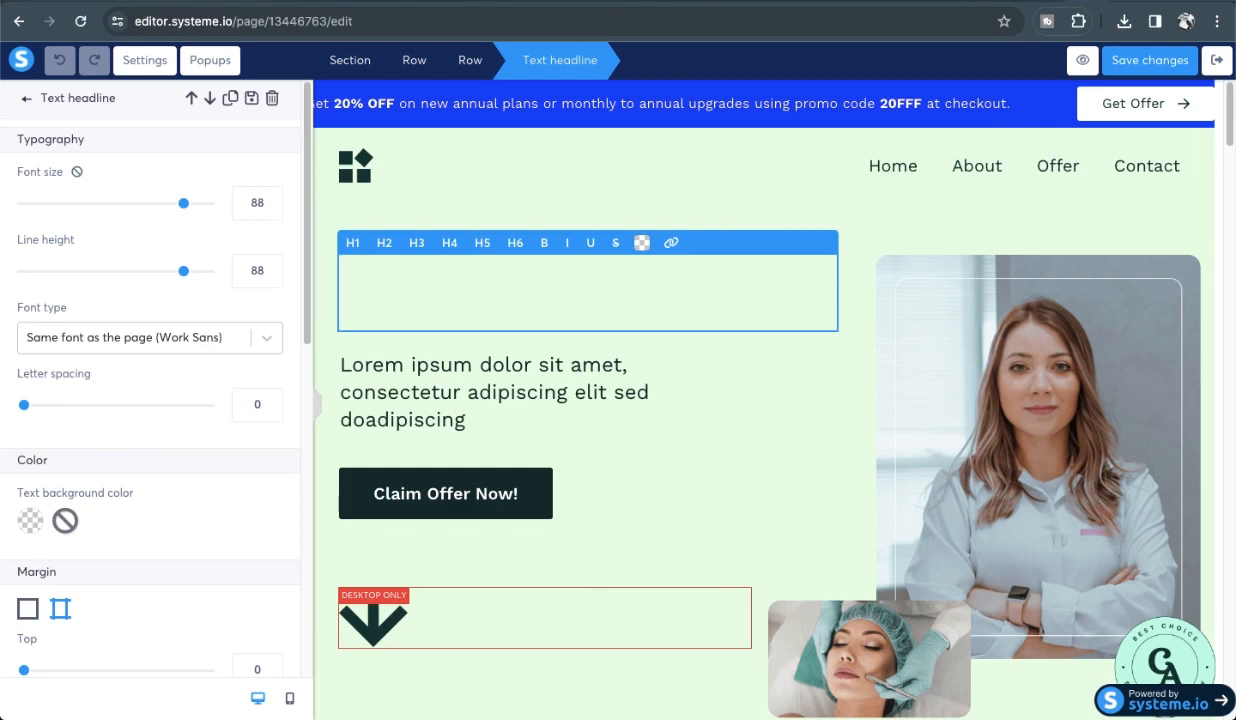
text(He)
key(BackSpace)
key(BackSpace)
text(Reels)
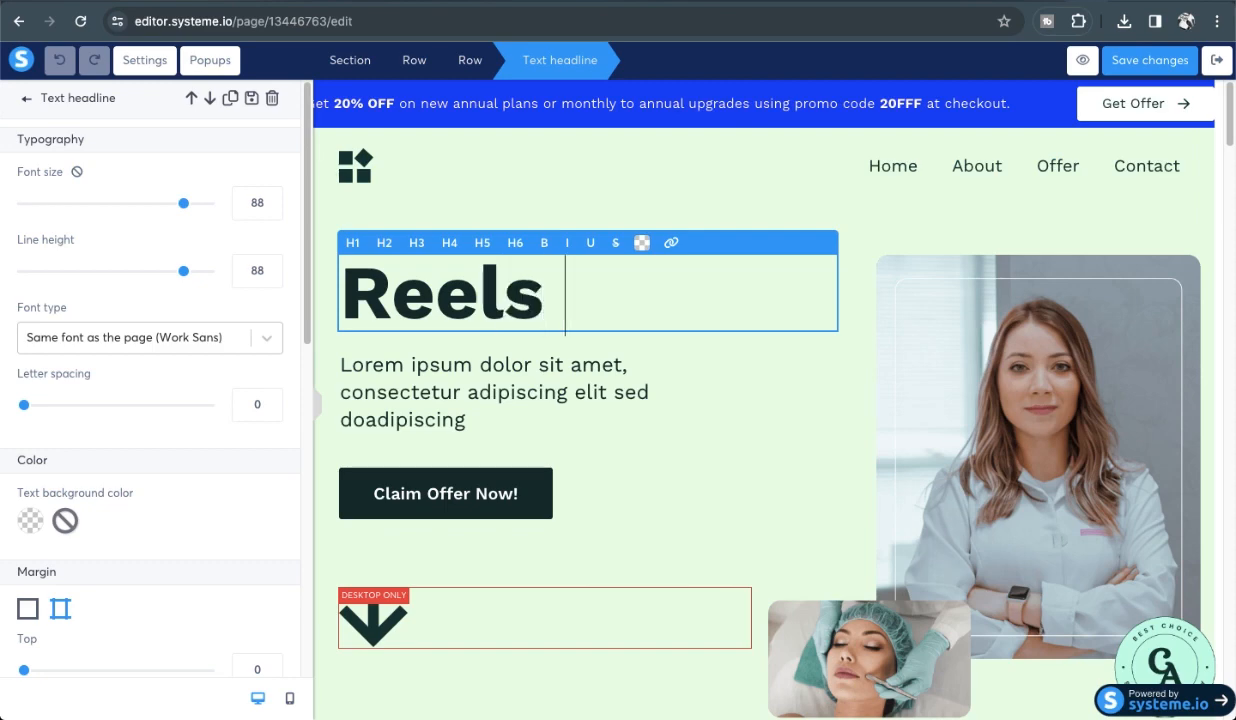
text( Bundle)
key(Left)
key(Left)
key(Left)
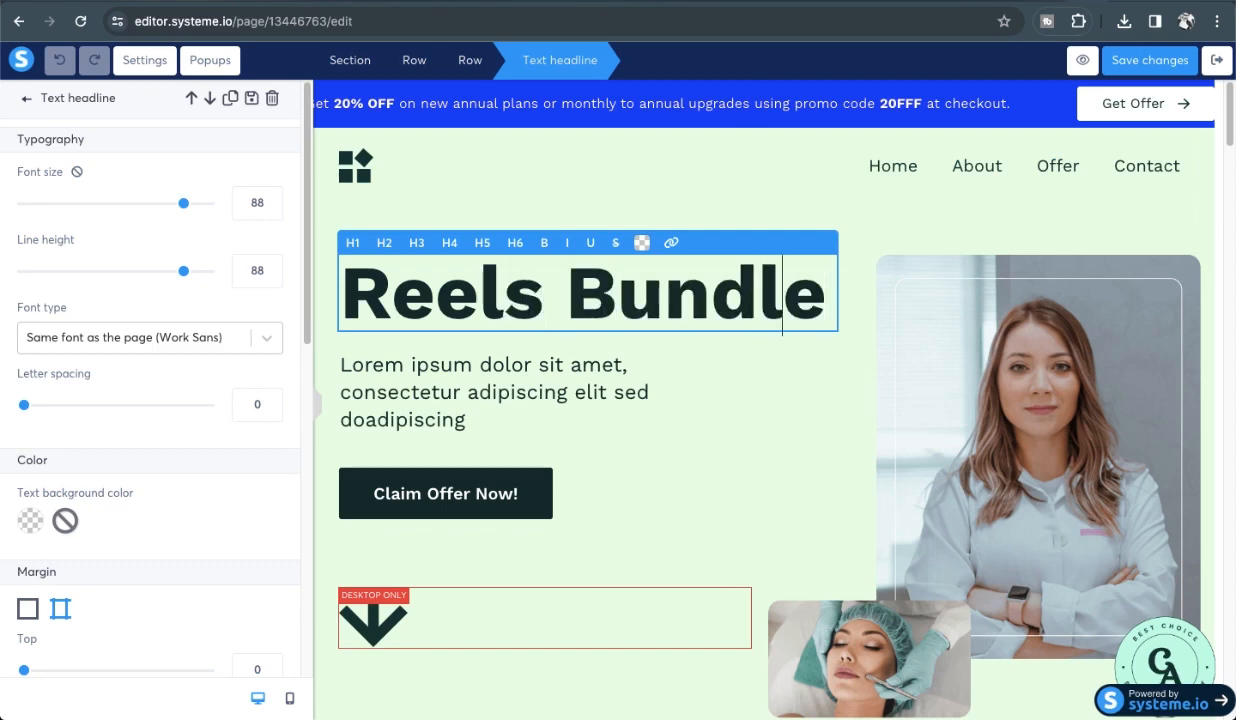
key(Left)
key(Left)
key(Left)
key(Left)
key(Left)
key(Left)
key(Left)
key(Left)
key(Left)
text(1000s)
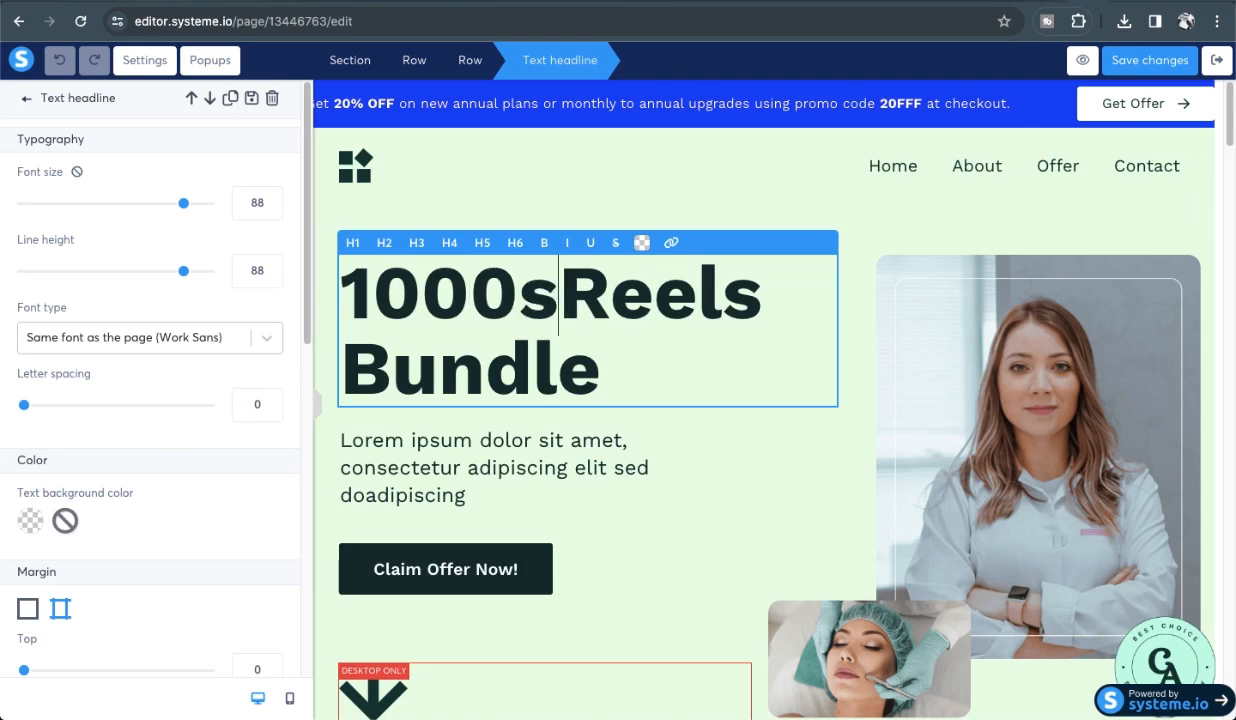
text( of)
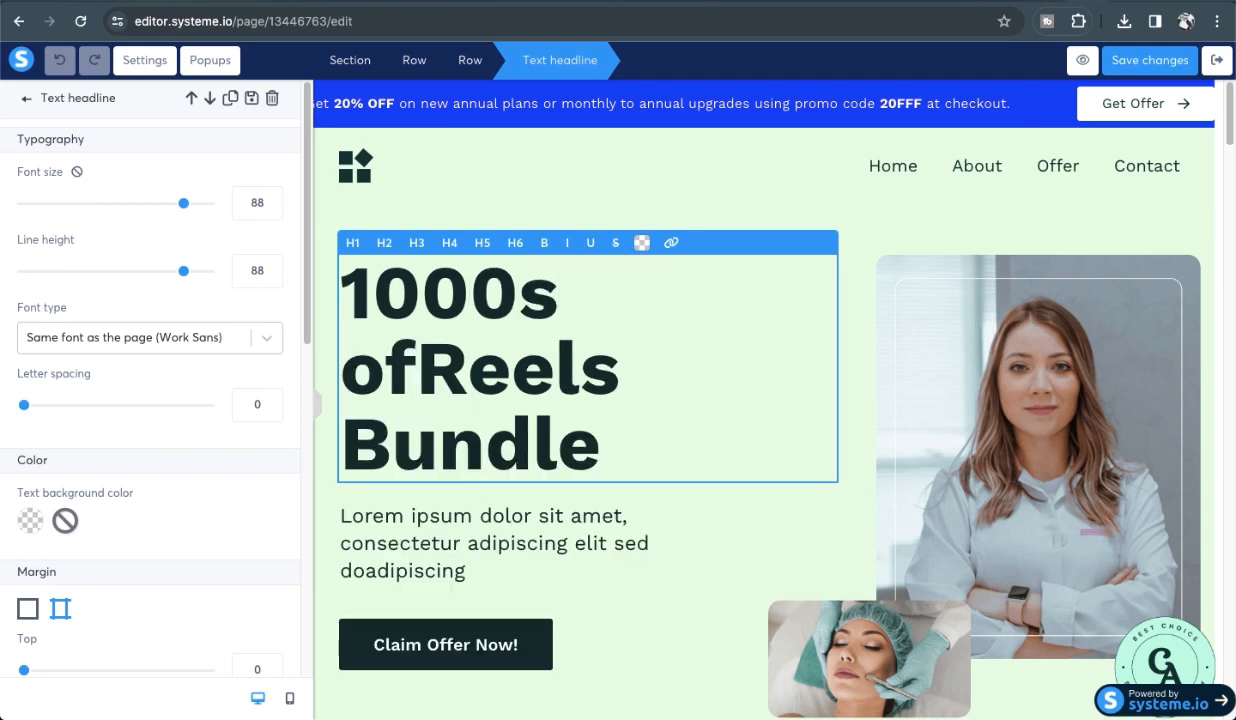
key(BackSpace)
key(BackSpace)
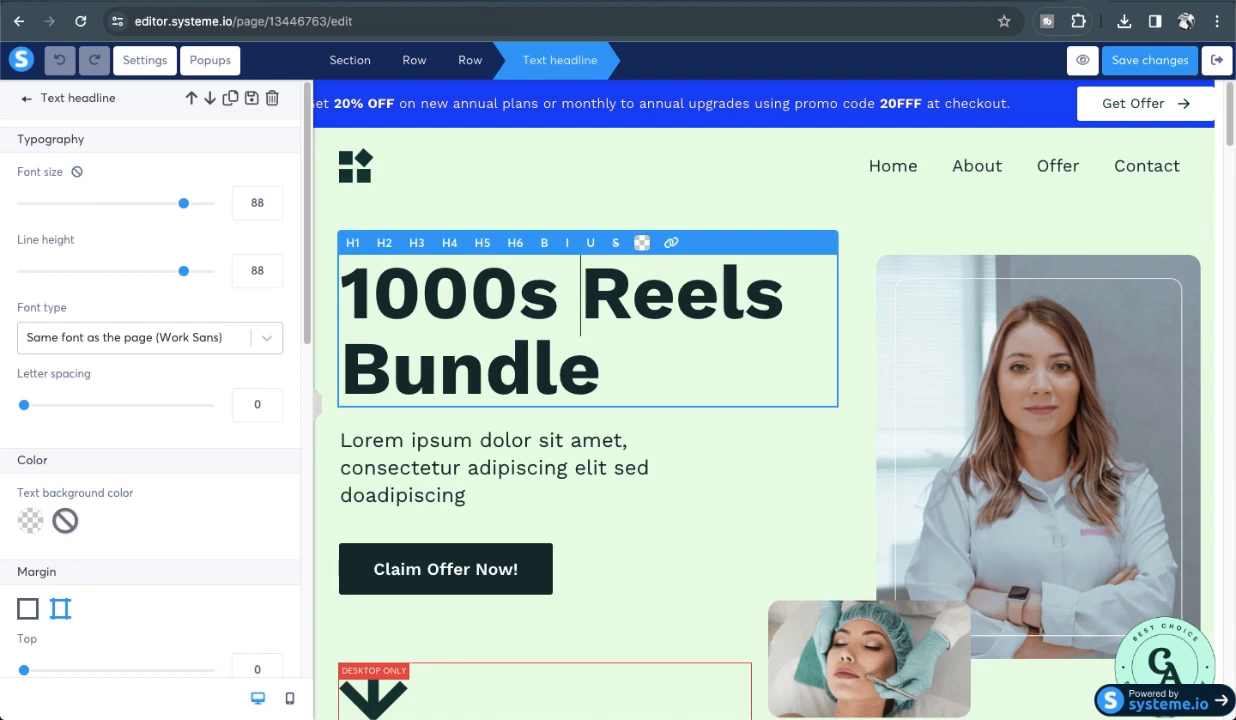
text(Spi)
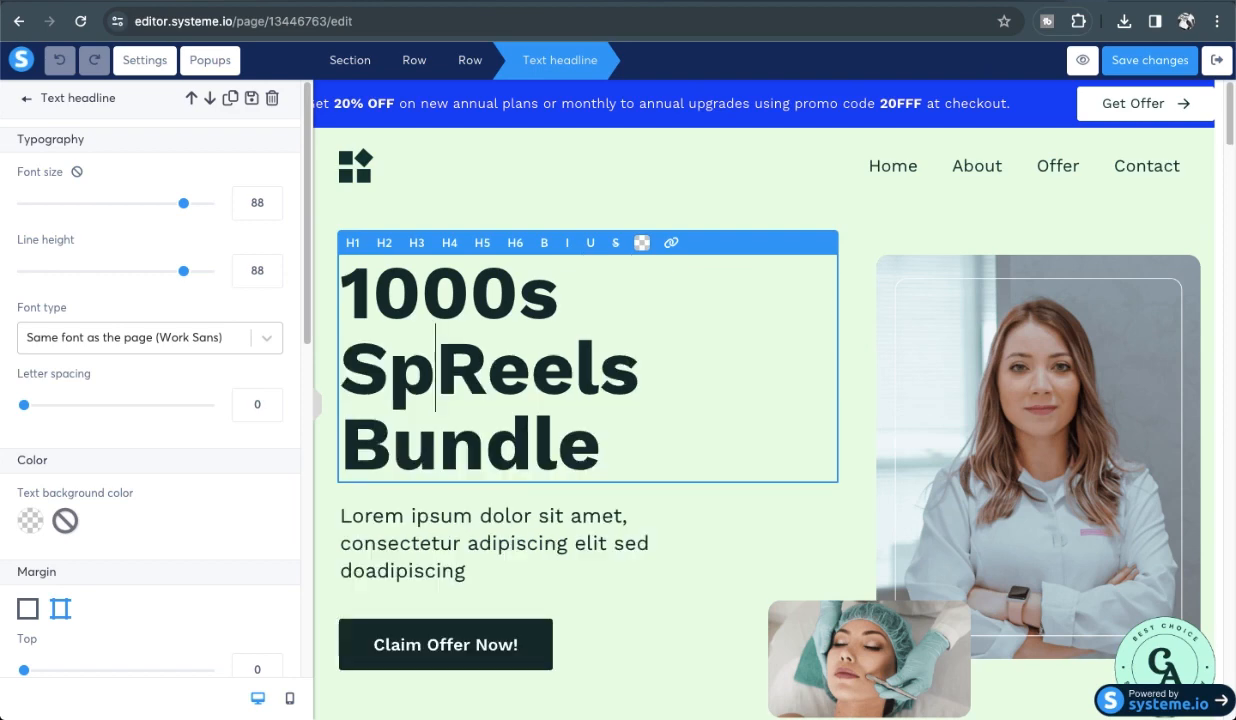
text(ritual)
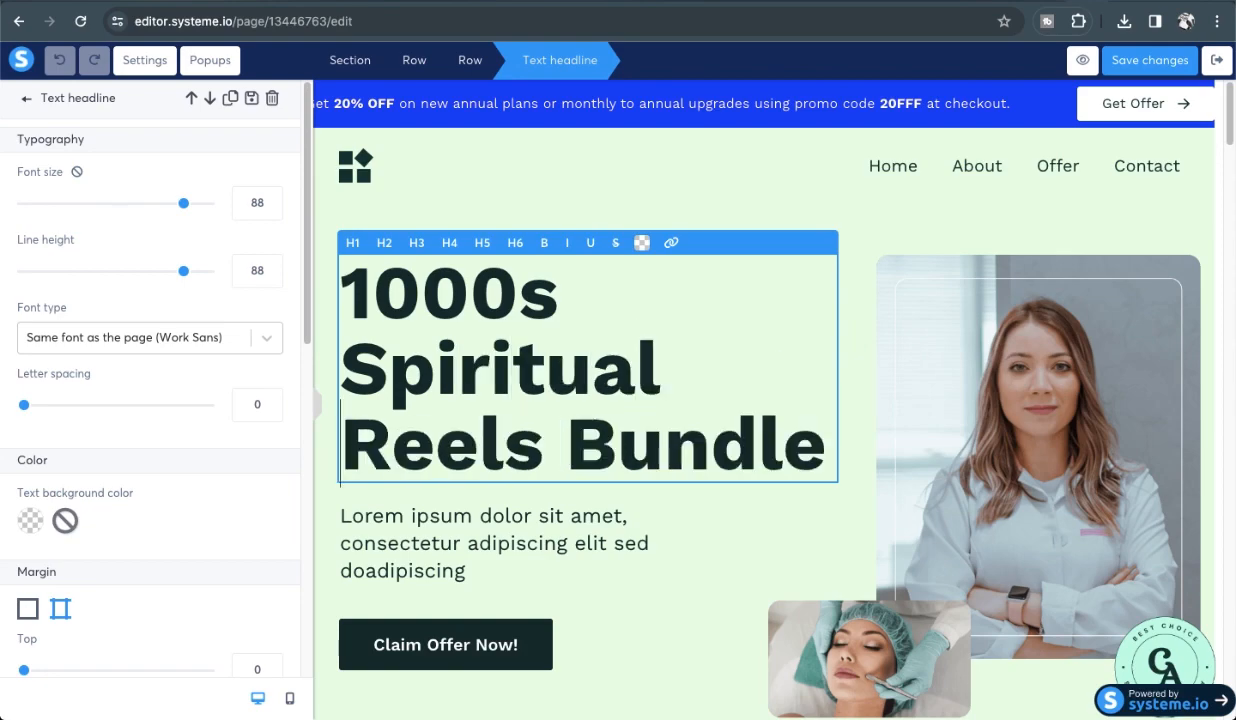
Replace the hero button's 'Claim Offer Now!' text with 'Mega Deal - 199/- only'.
click(495, 646)
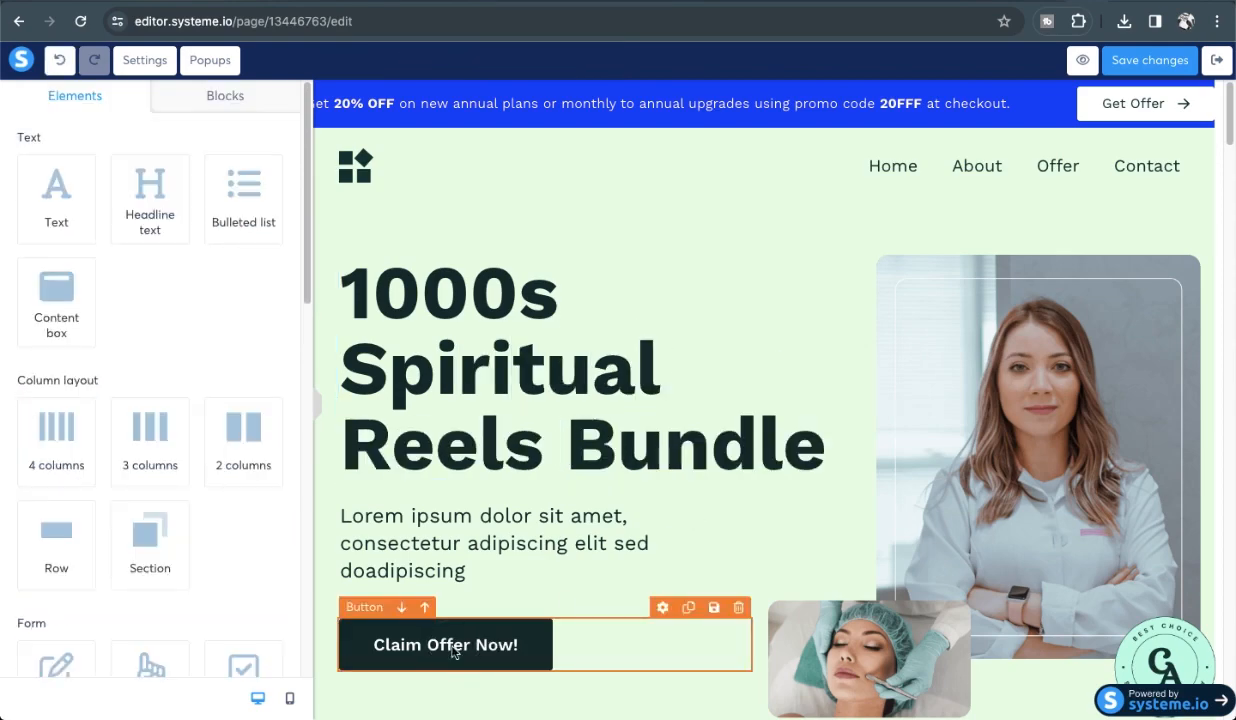
click(453, 648)
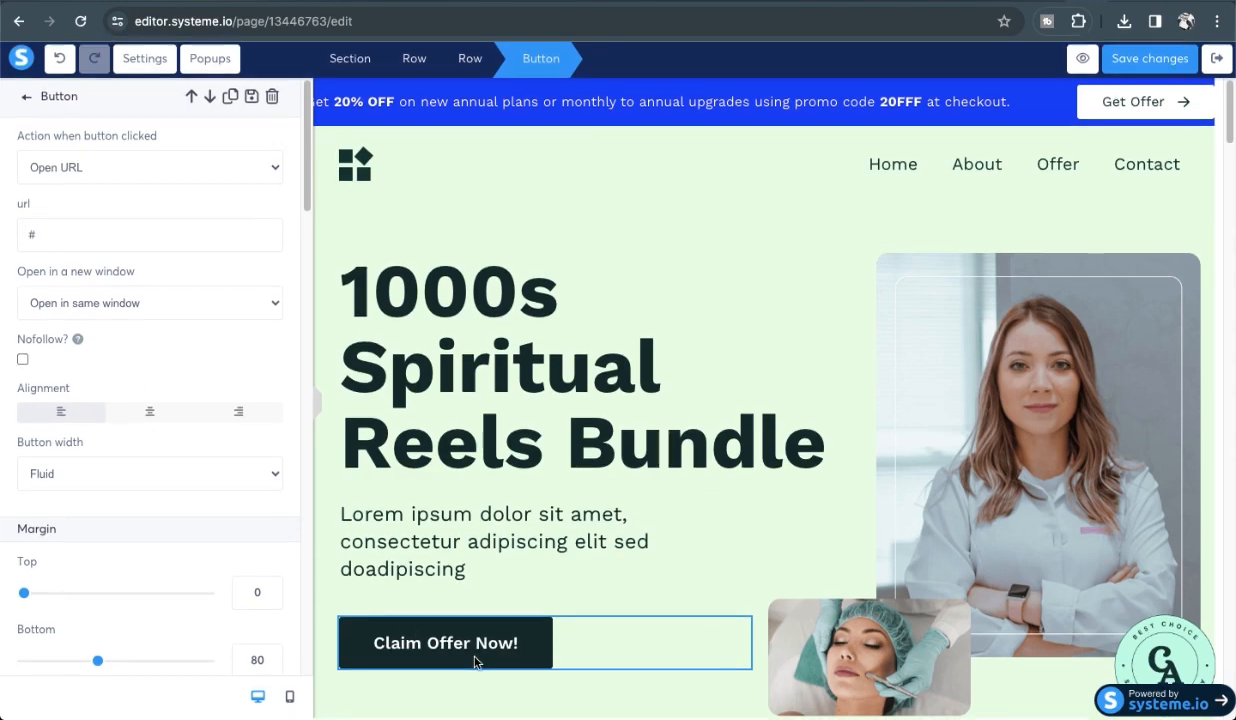
scroll(285, 503, down, 6)
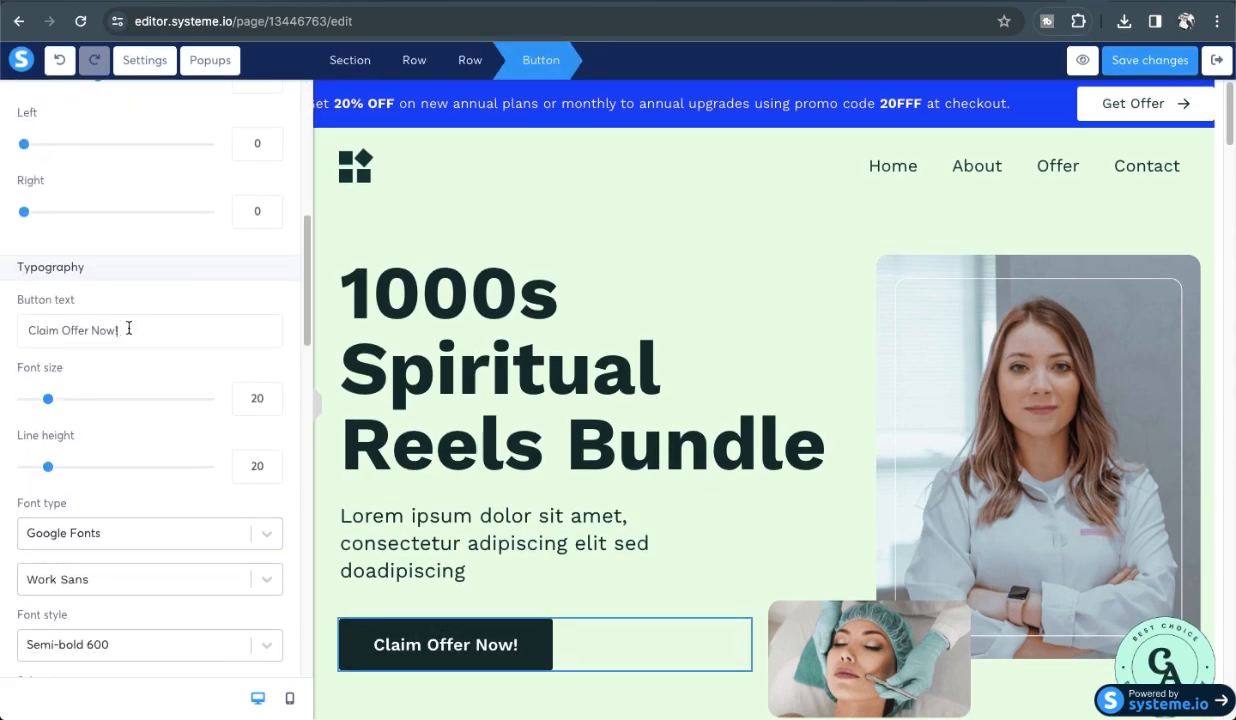
key(BackSpace)
key(BackSpace)
key(BackSpace)
key(BackSpace)
key(BackSpace)
key(BackSpace)
key(BackSpace)
key(BackSpace)
key(BackSpace)
key(BackSpace)
key(BackSpace)
key(BackSpace)
key(BackSpace)
key(BackSpace)
key(BackSpace)
key(BackSpace)
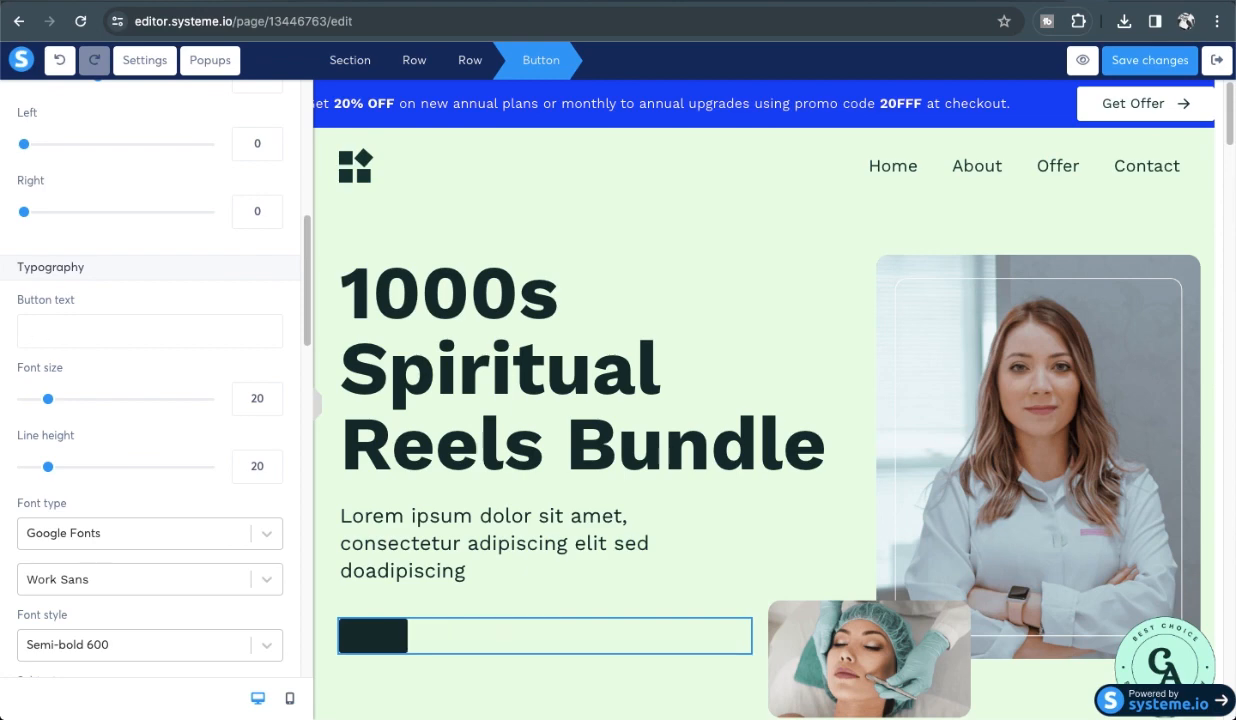
text(meg)
key(BackSpace)
key(BackSpace)
text(Mega Deal)
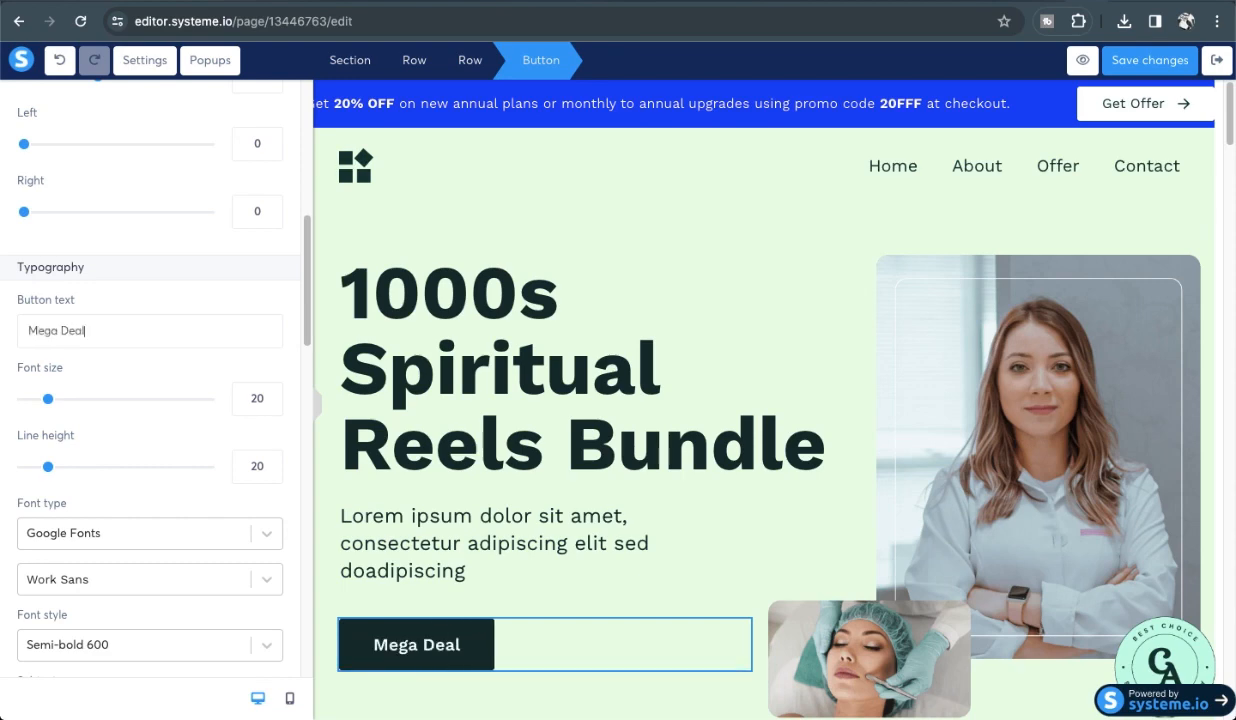
text( - 199/-)
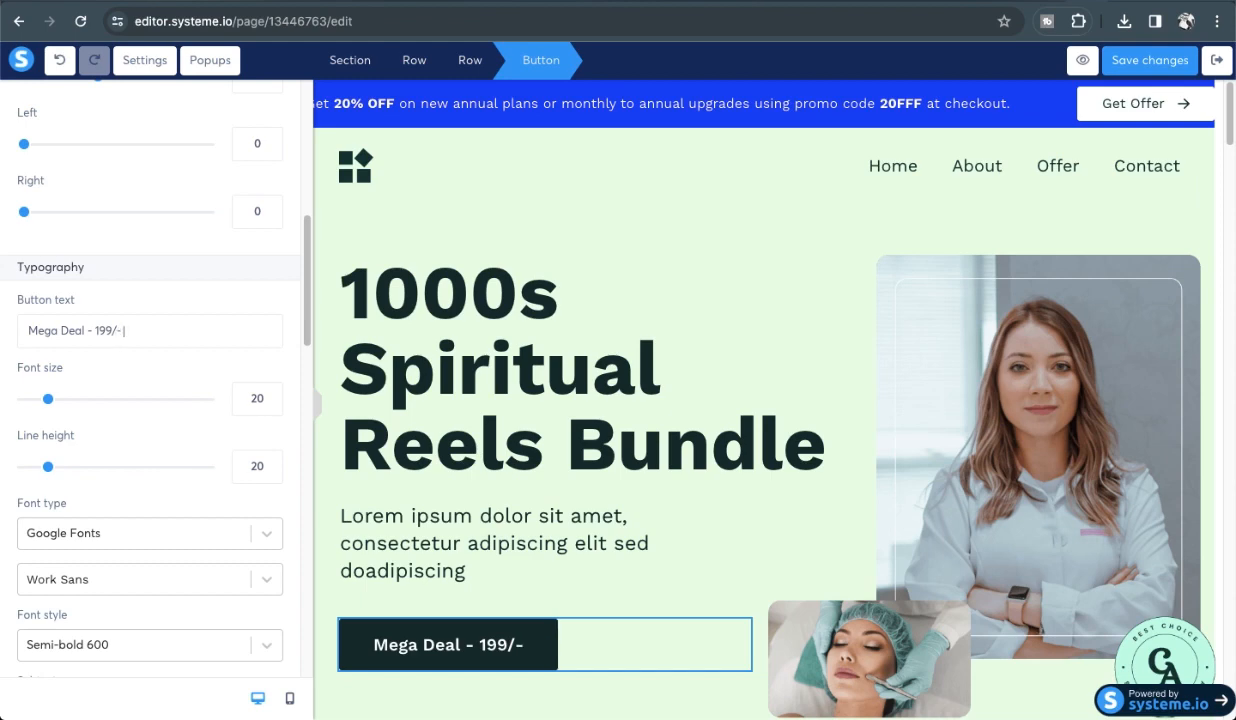
text( only)
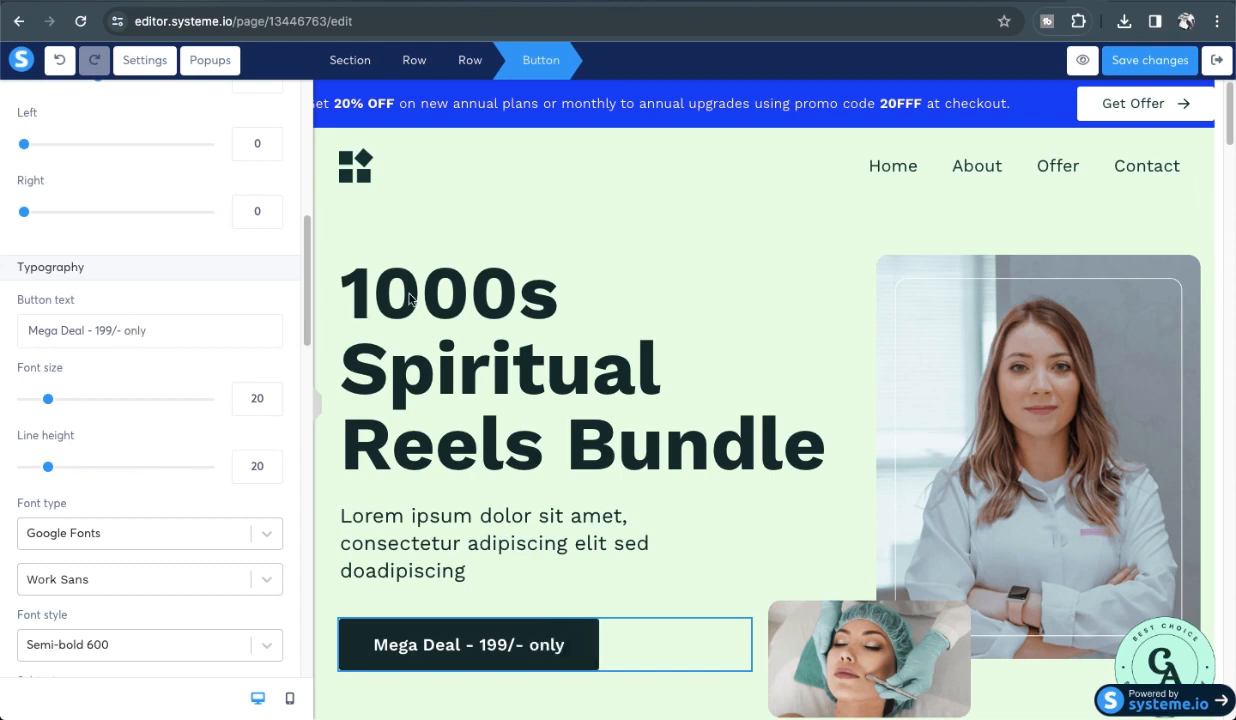
click(646, 328)
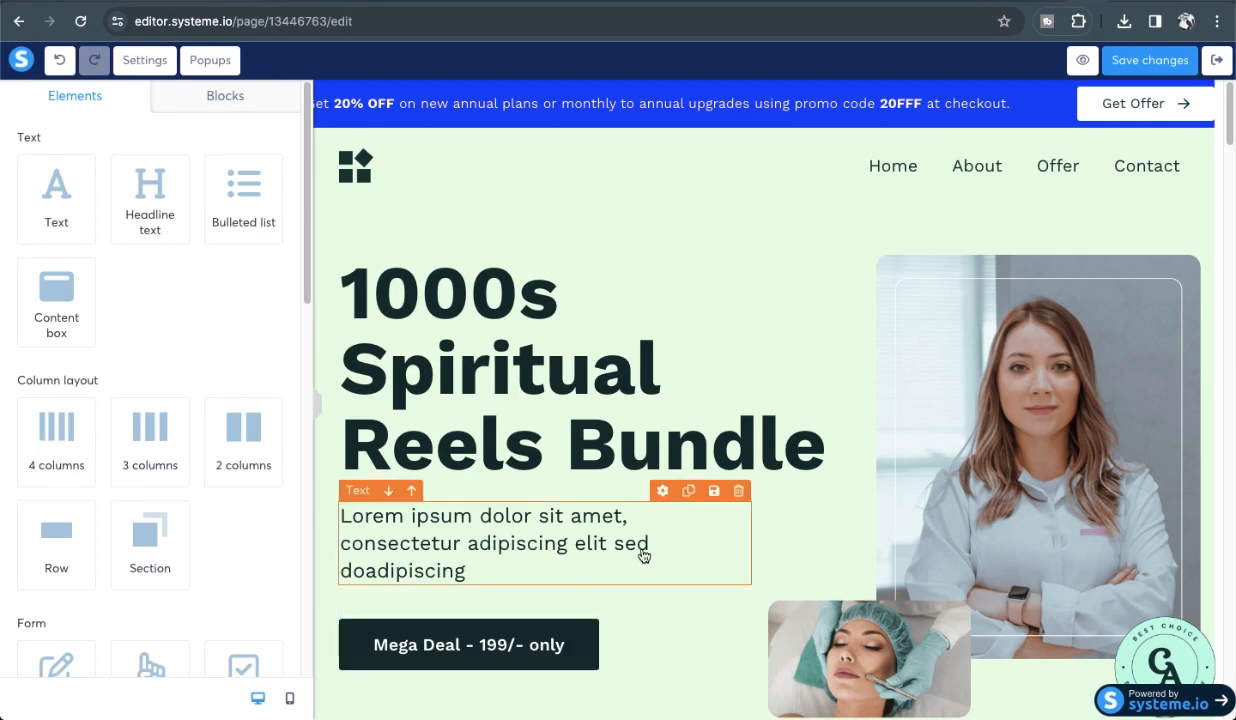
Scroll through the sales page to review the updated hero.
scroll(458, 477, down, 2)
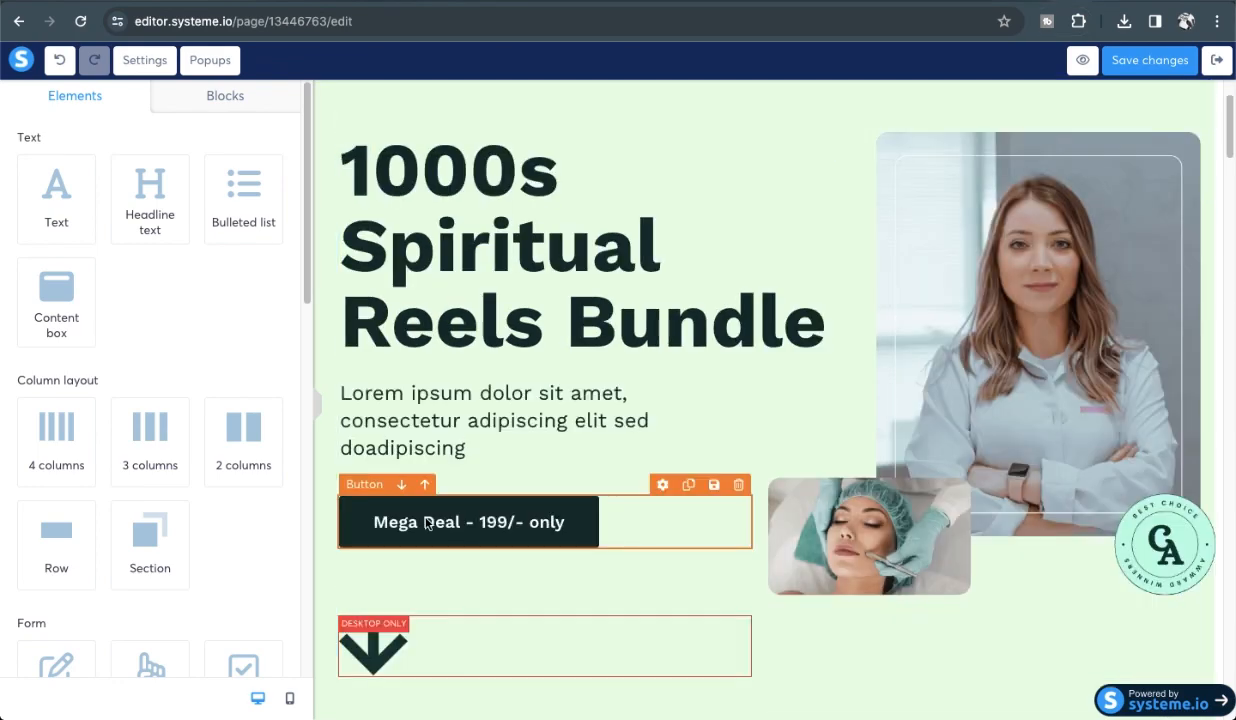
scroll(726, 436, down, 10)
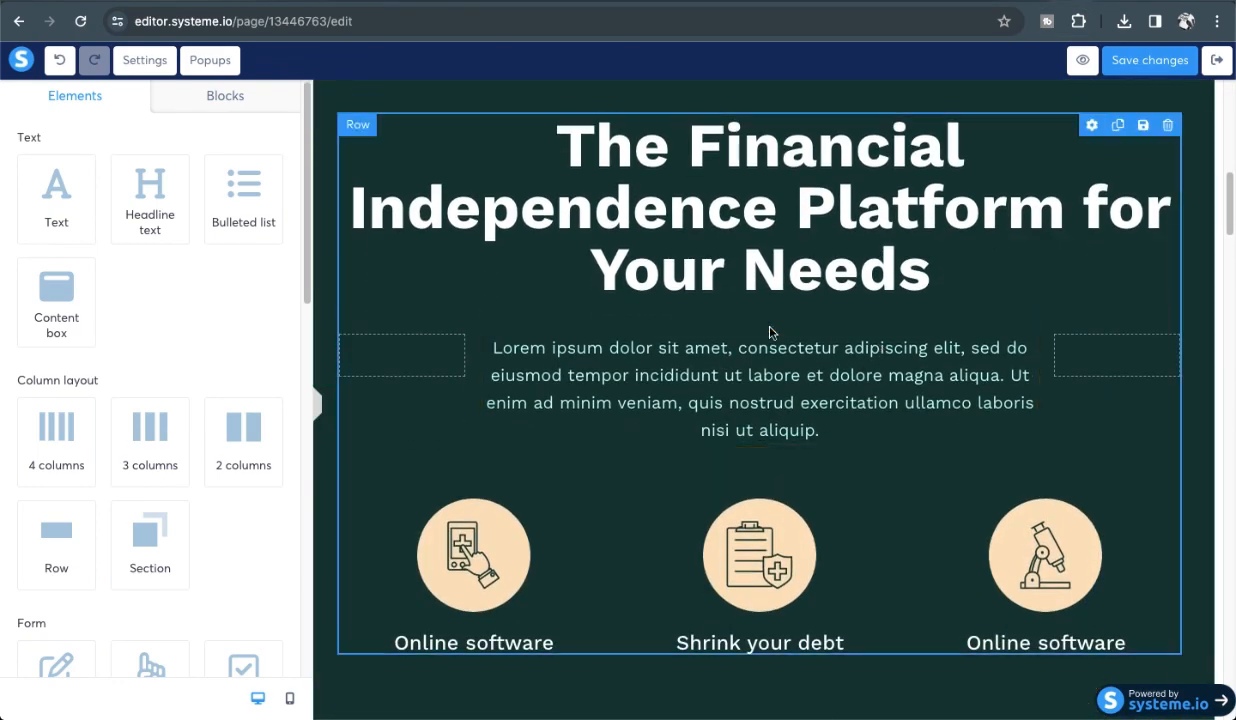
scroll(770, 332, down, 5)
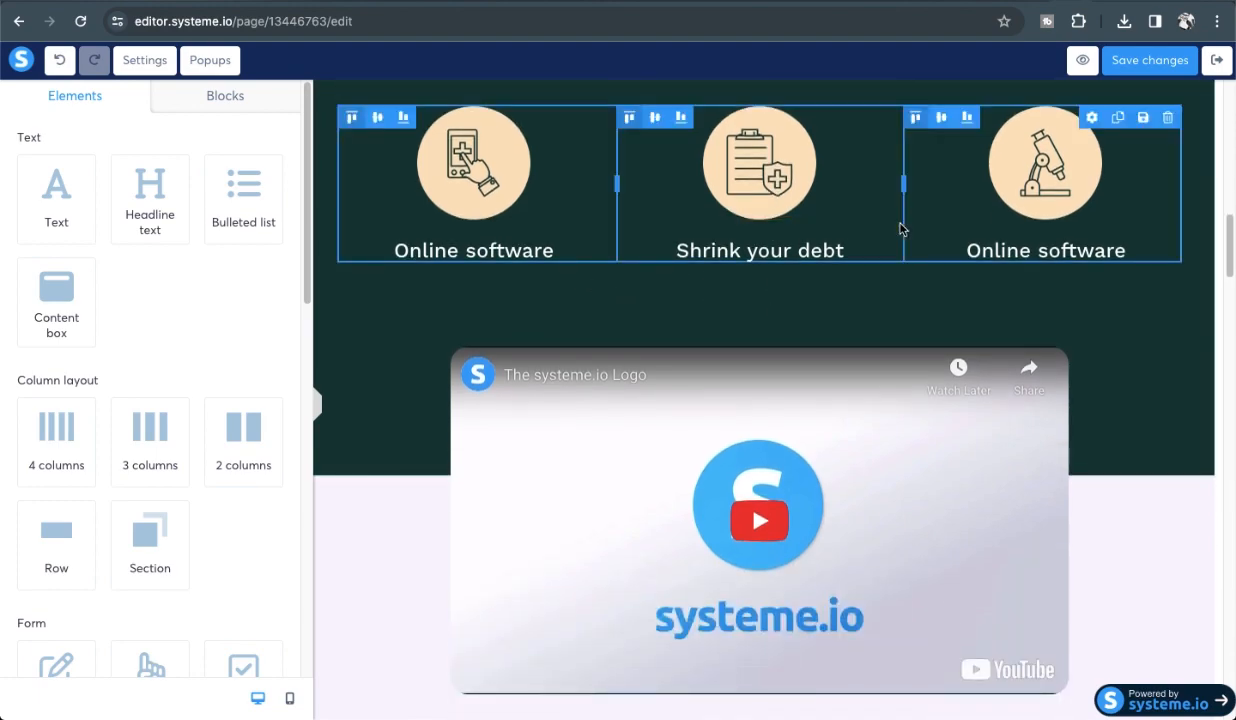
scroll(808, 312, down, 13)
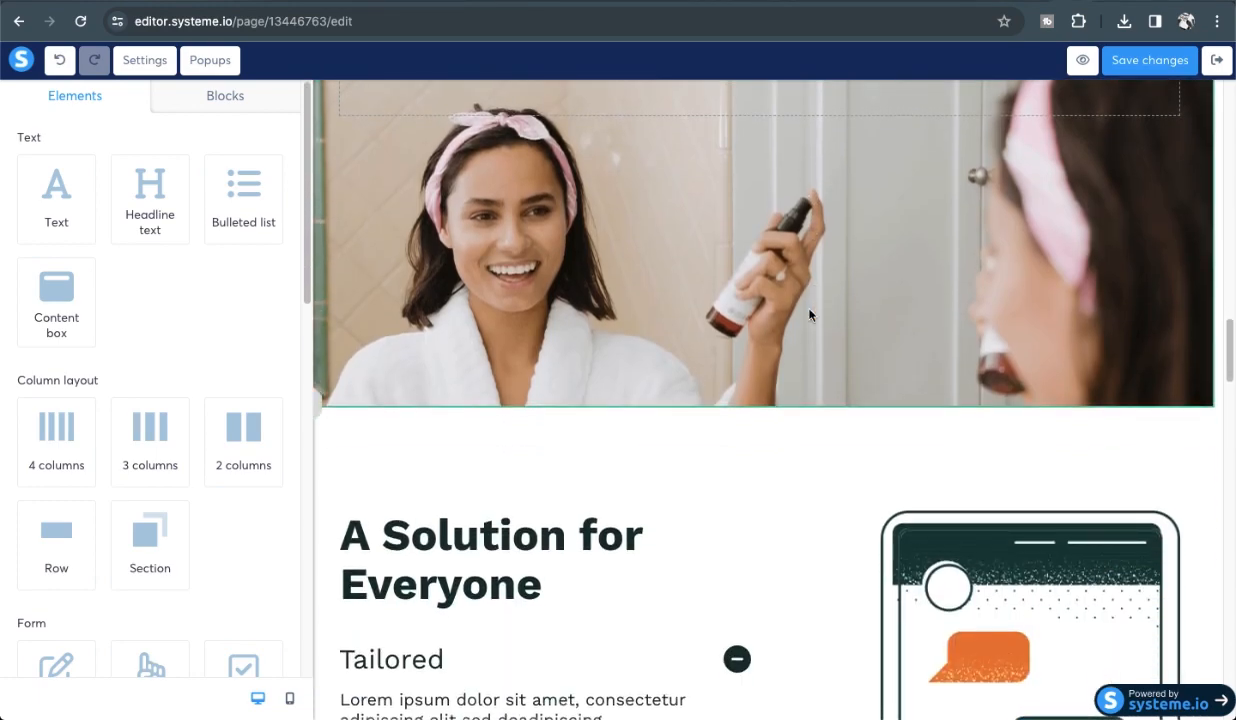
scroll(810, 315, down, 3)
scroll(810, 315, up, 20)
scroll(810, 315, up, 5)
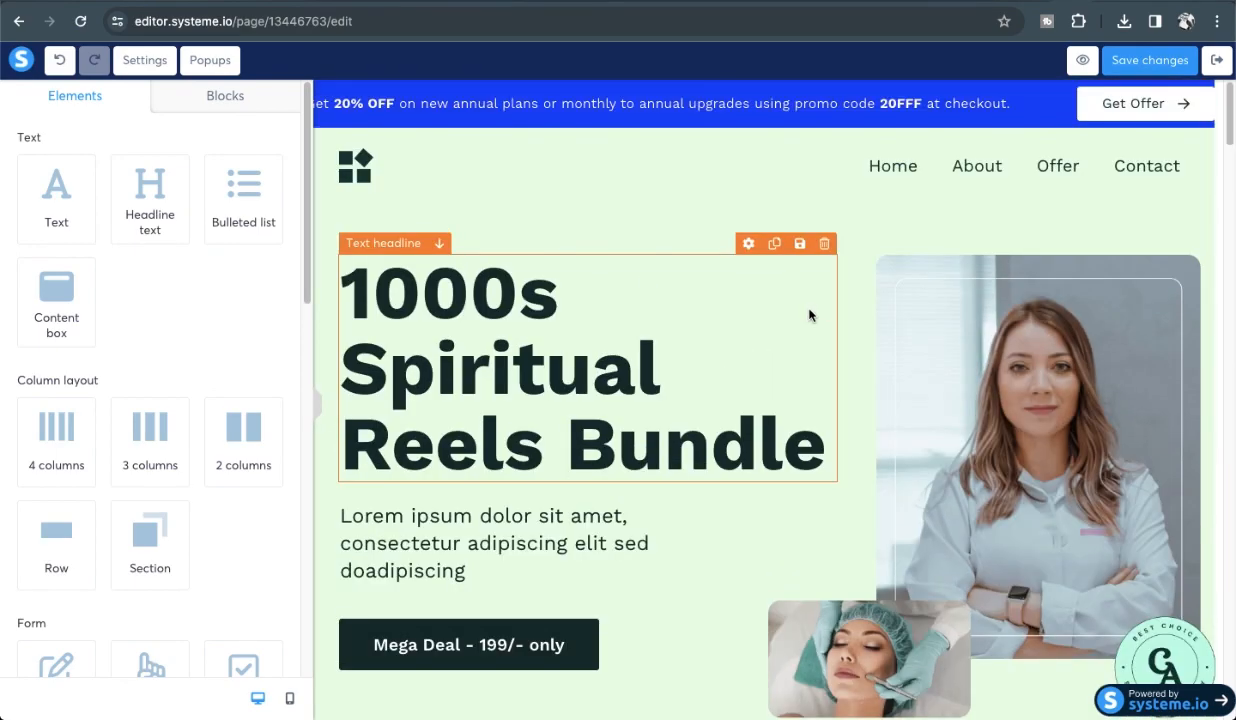
scroll(808, 317, down, 1)
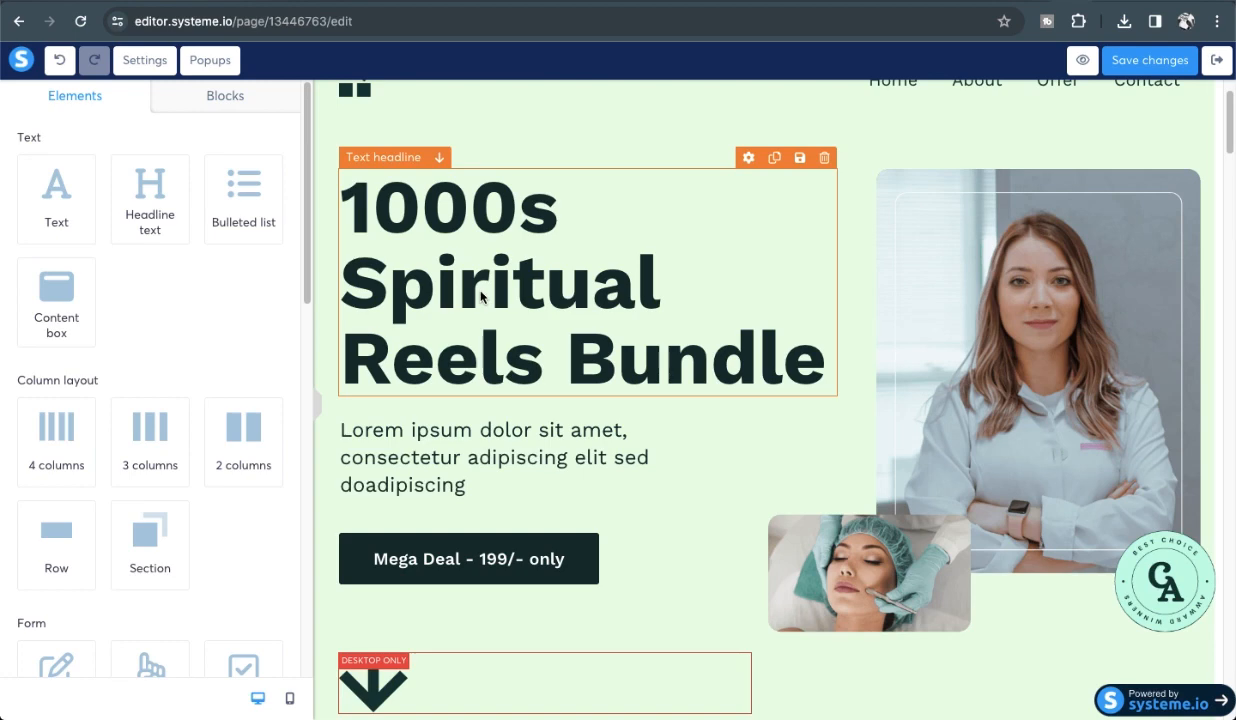
Select and copy 'Spiritual Reels Bundle' from the headline, then switch to ChatGPT.
click(347, 268)
drag(347, 268, 810, 360)
key(super+c)
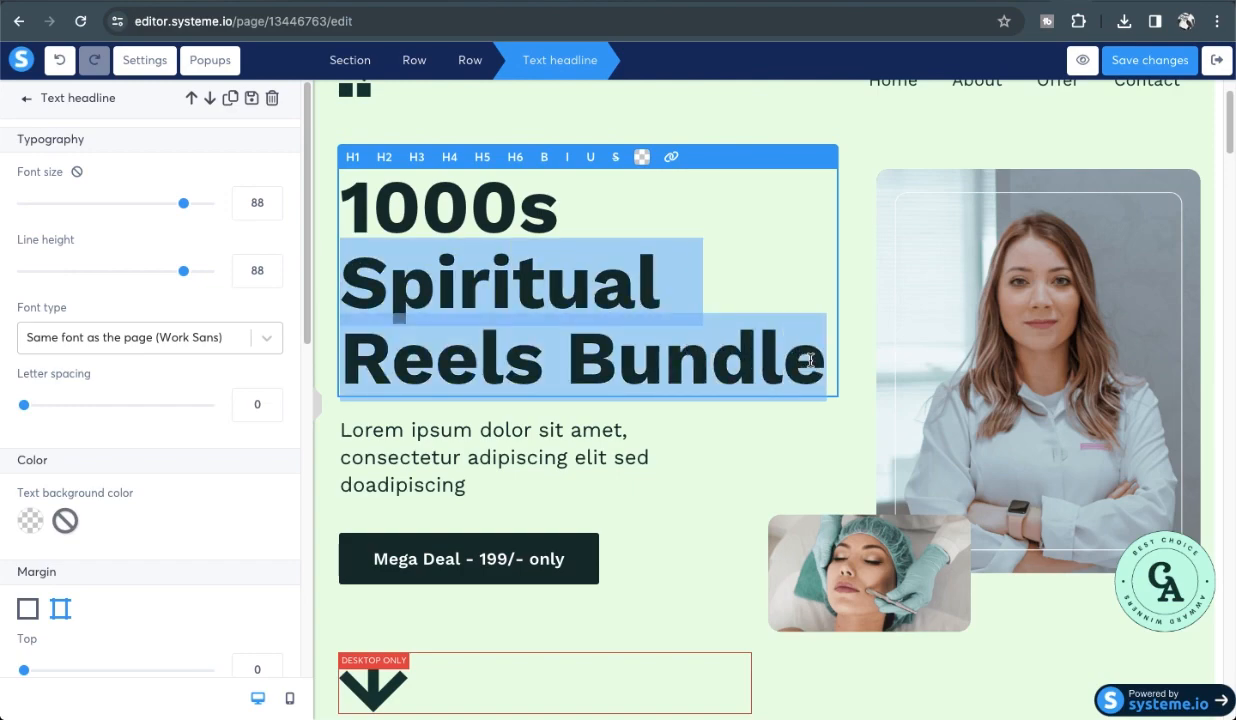
click(1127, 1)
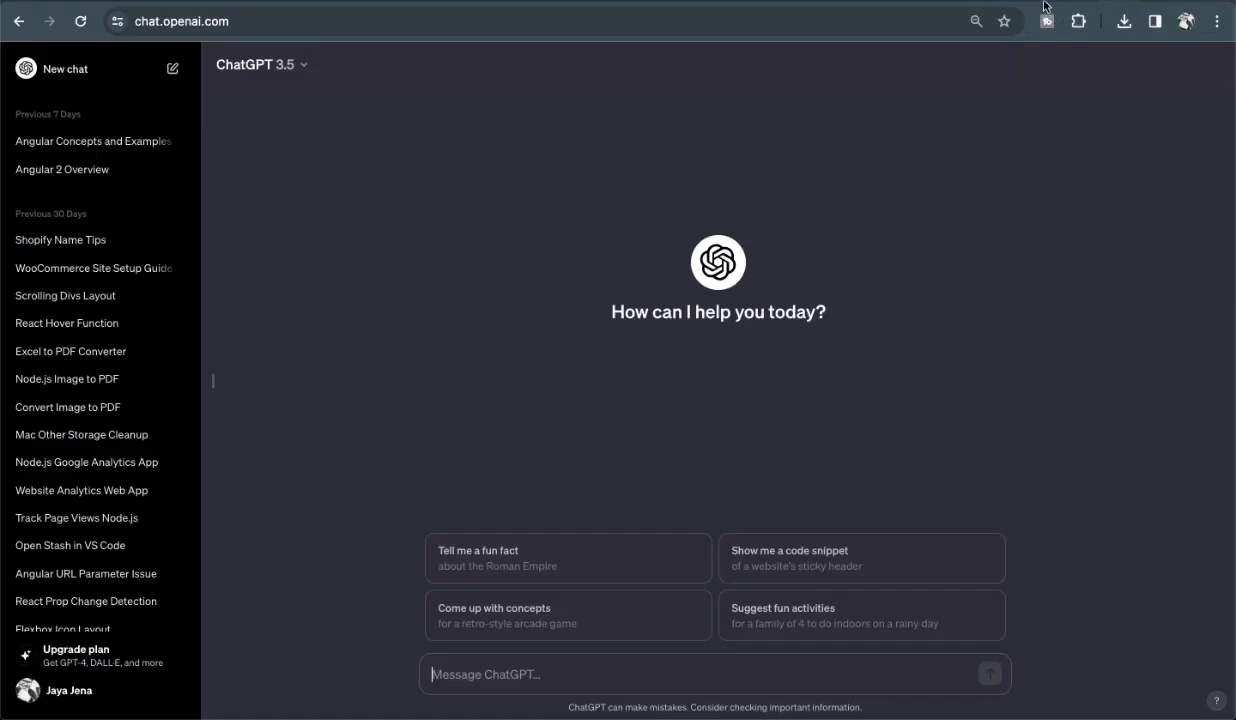
Ask ChatGPT for a 'Spiritual Reels Bundle description'.
click(470, 670)
key(super+v)
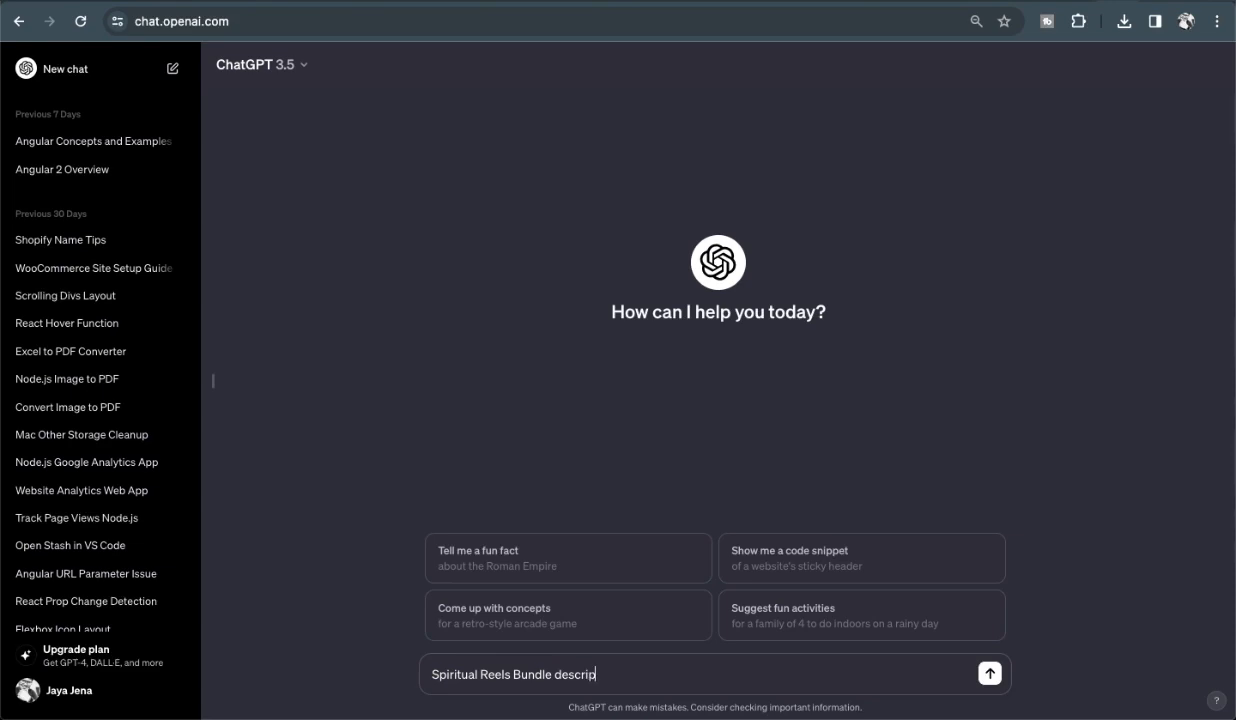
text(description)
key(Return)
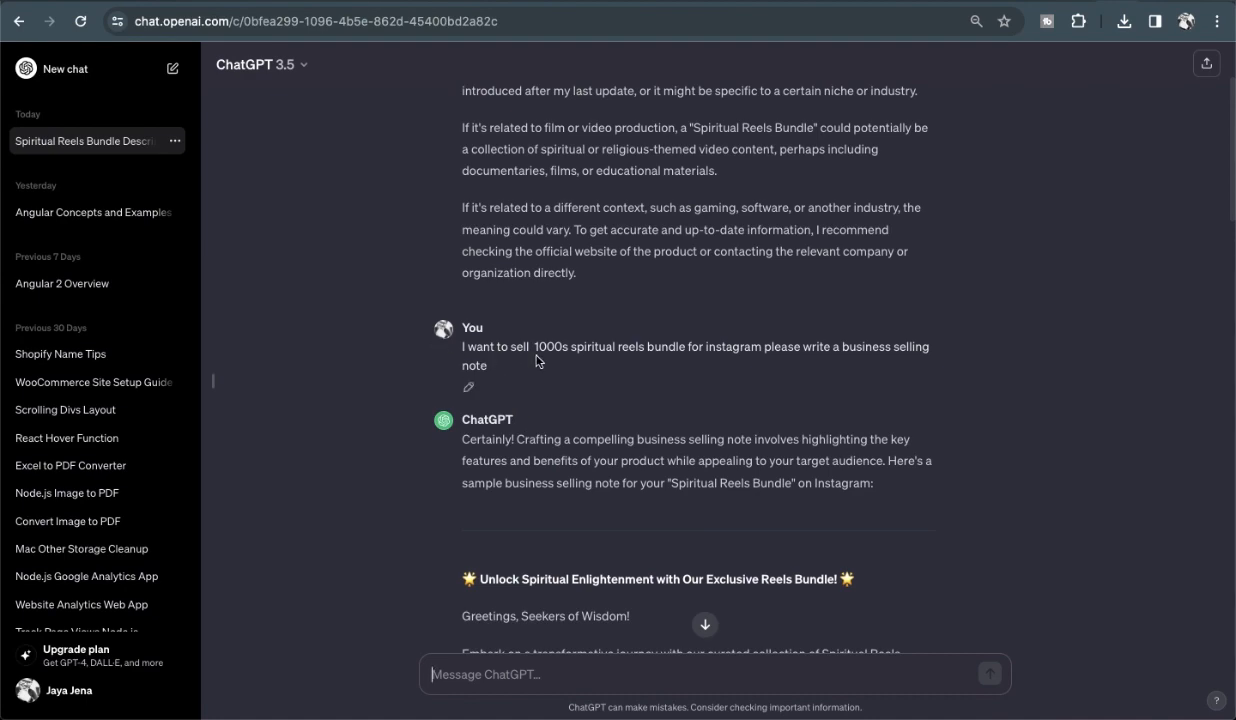
Copy the reply's heading and opening paragraphs and return to systeme.io.
scroll(624, 393, down, 2)
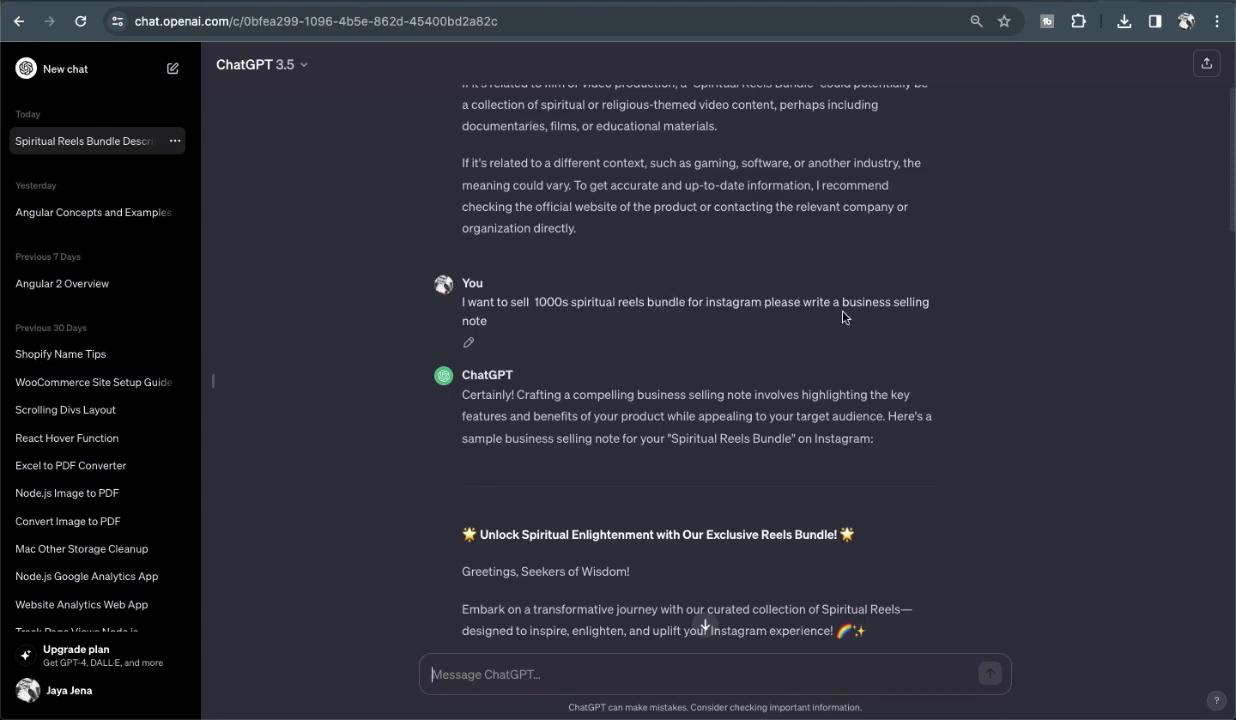
scroll(574, 326, down, 8)
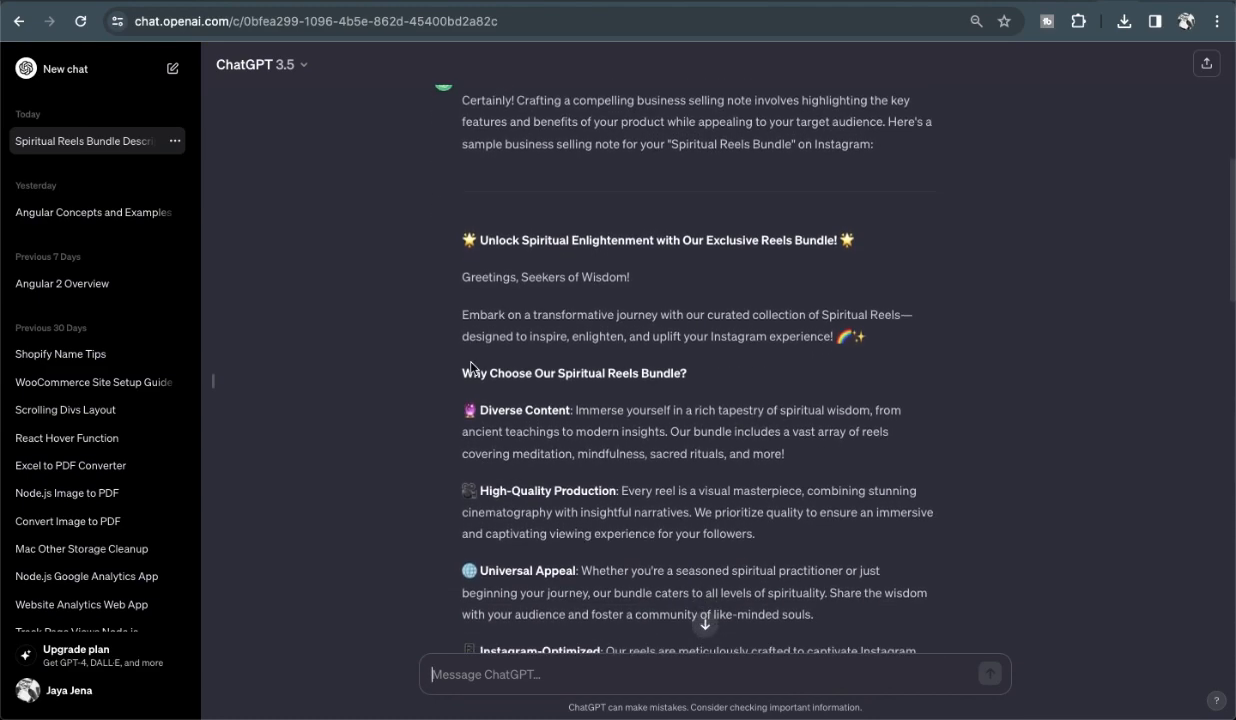
scroll(505, 250, down, 5)
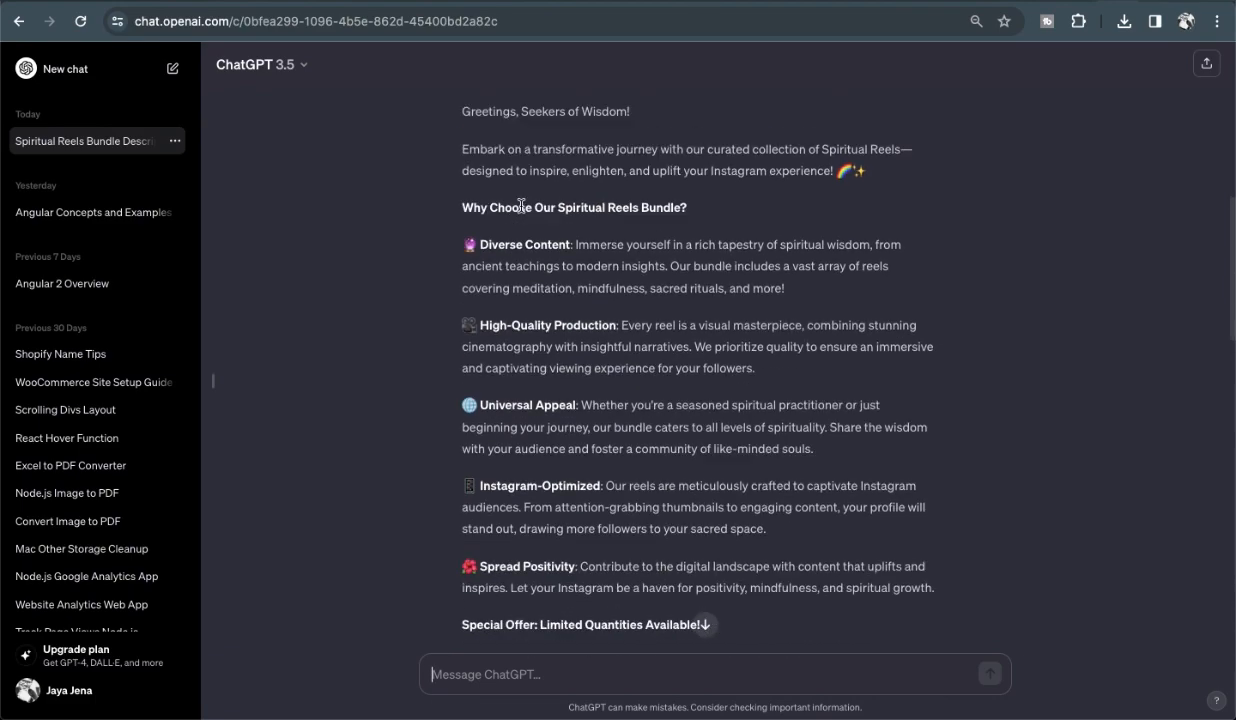
scroll(520, 208, down, 6)
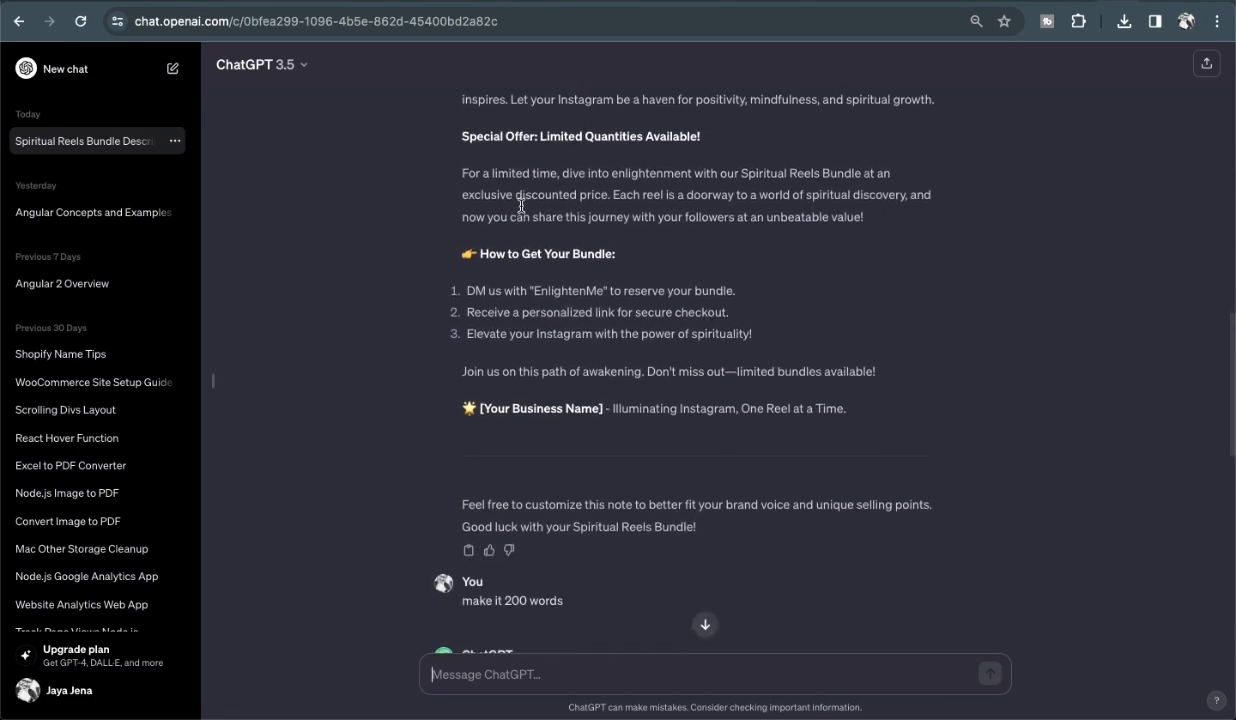
scroll(520, 208, down, 5)
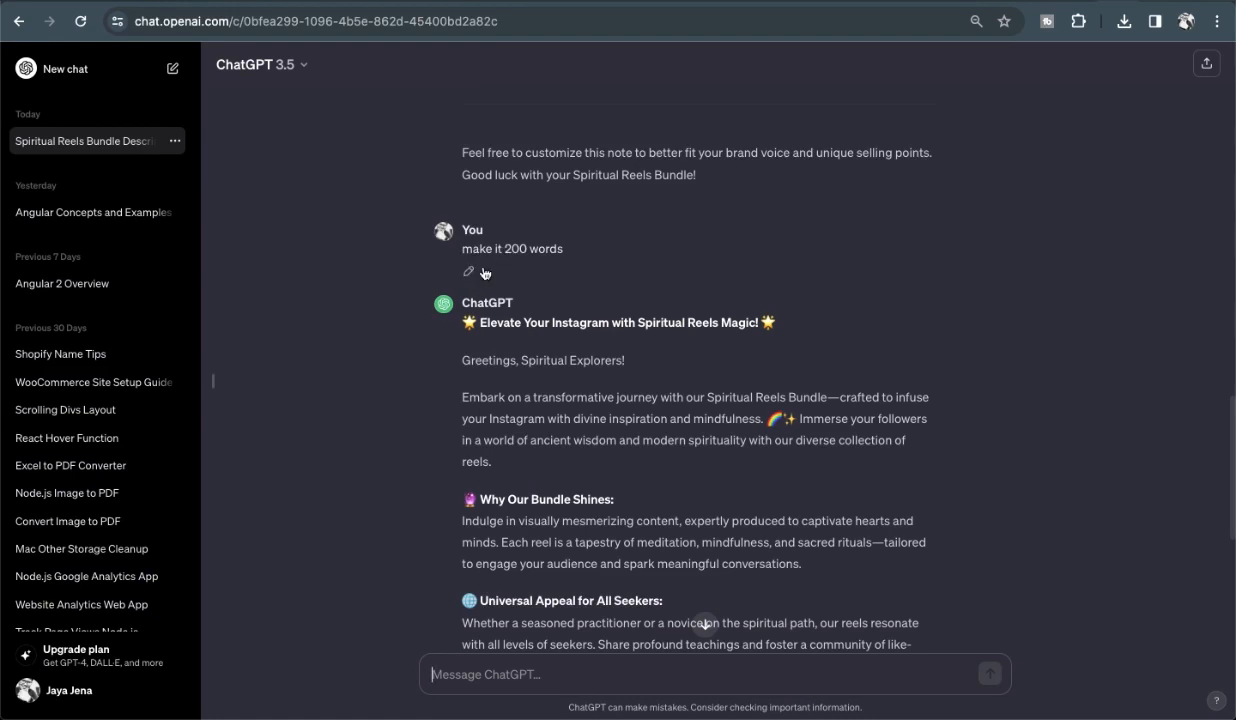
scroll(527, 268, down, 2)
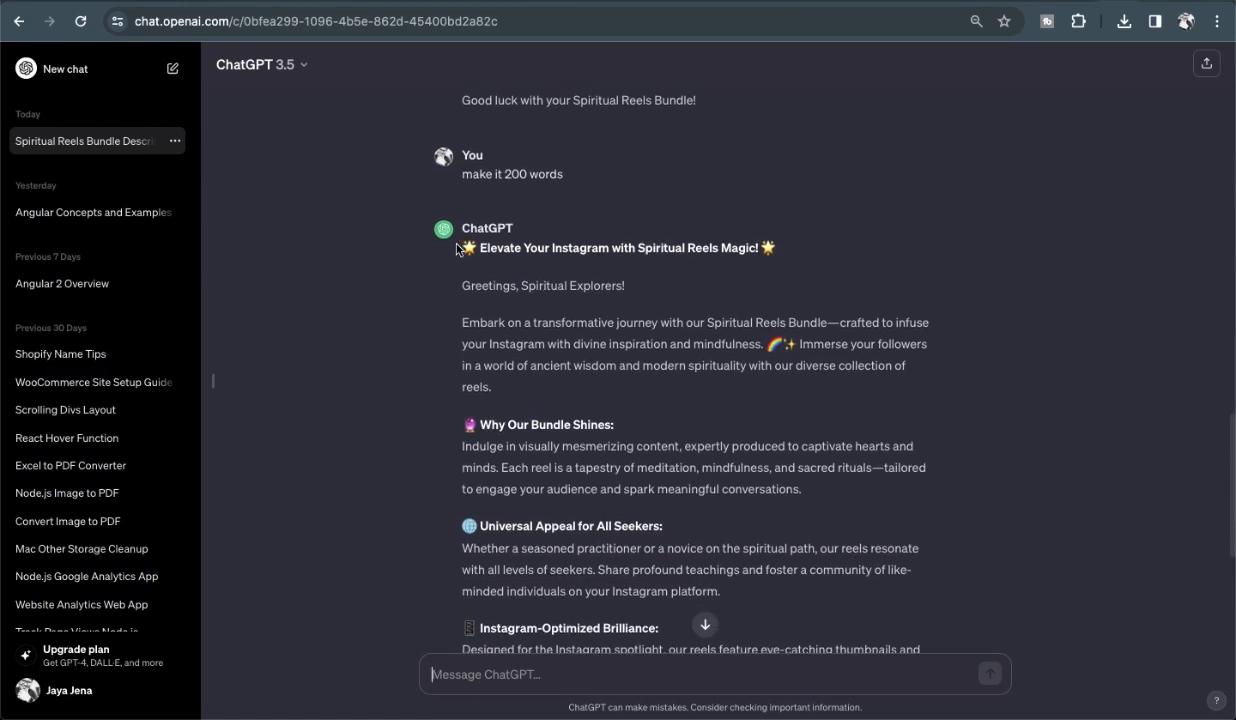
drag(444, 240, 499, 398)
key(ctrl+c)
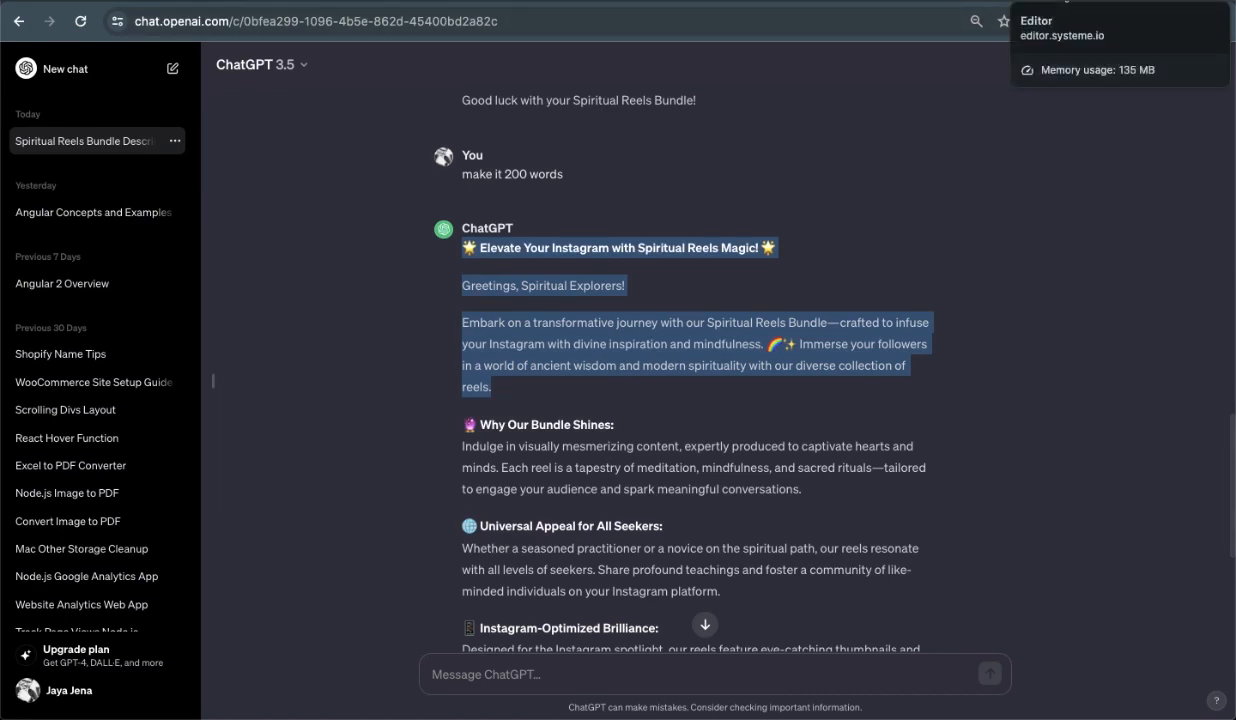
click(1062, 3)
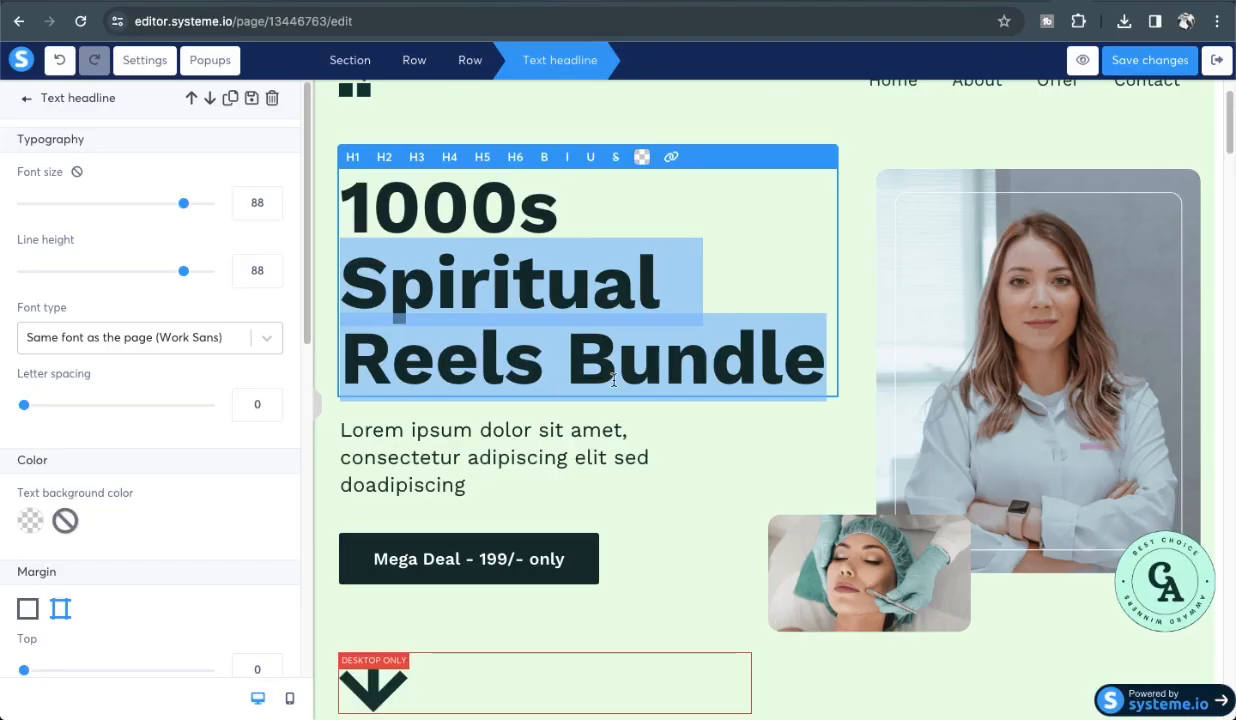
Replace the Lorem ipsum paragraph with the copied ChatGPT sales text.
click(452, 458)
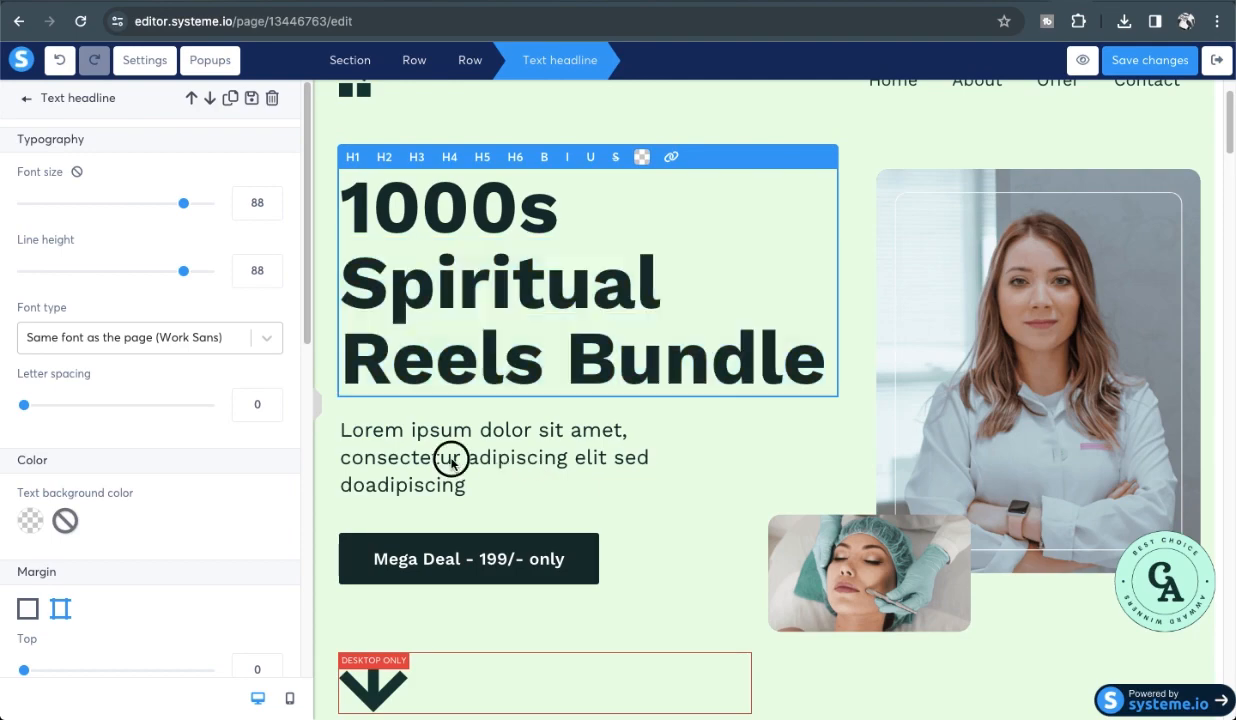
triple_click(452, 458)
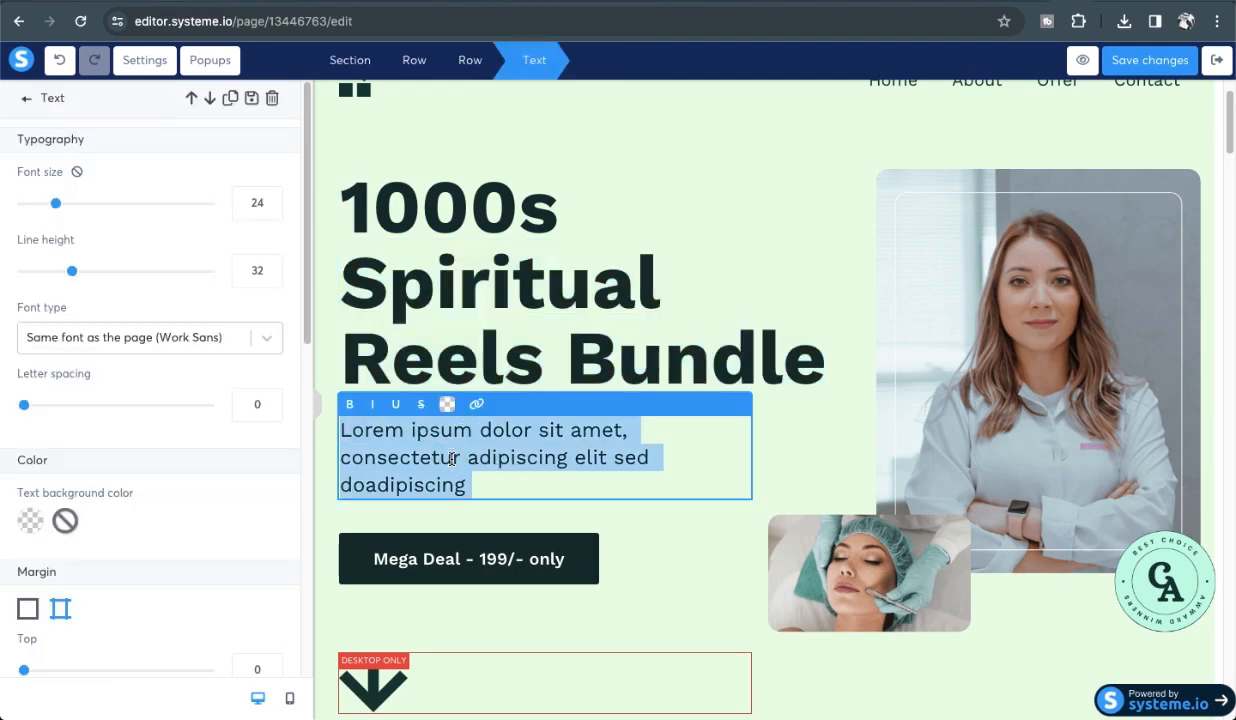
key(ctrl+v)
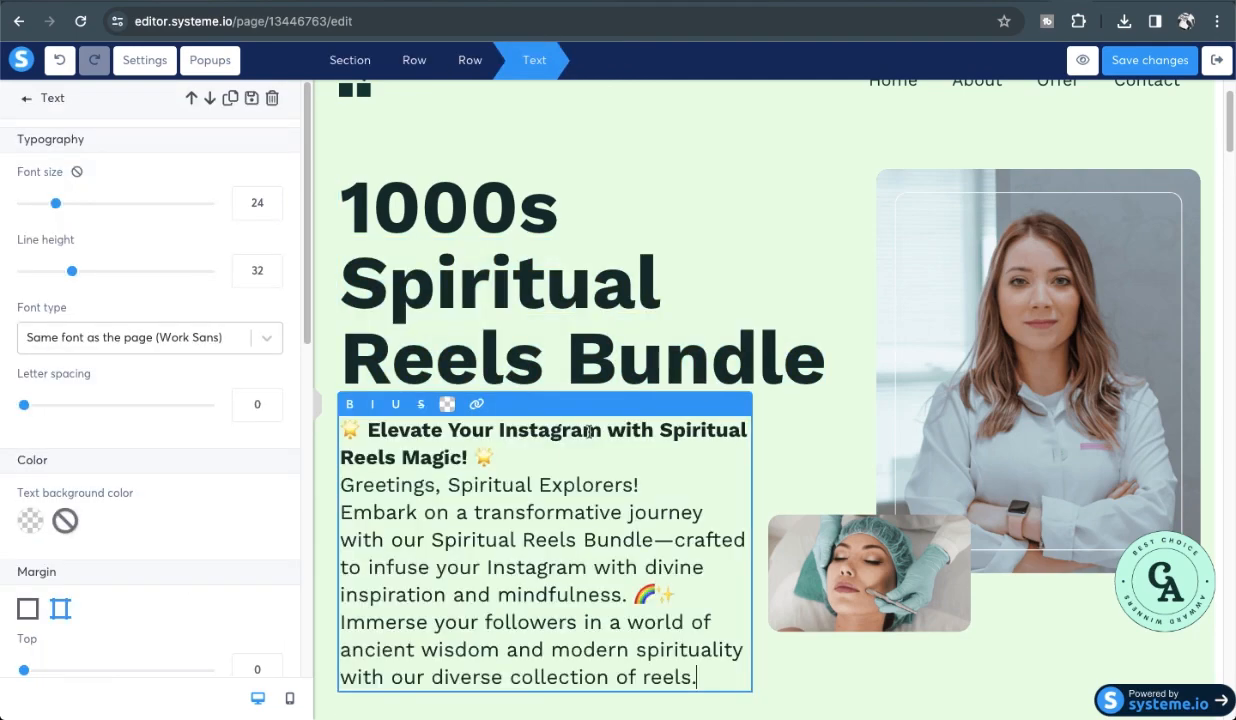
Set the intro paragraph to font size 15 and line height 18.
triple_click(607, 505)
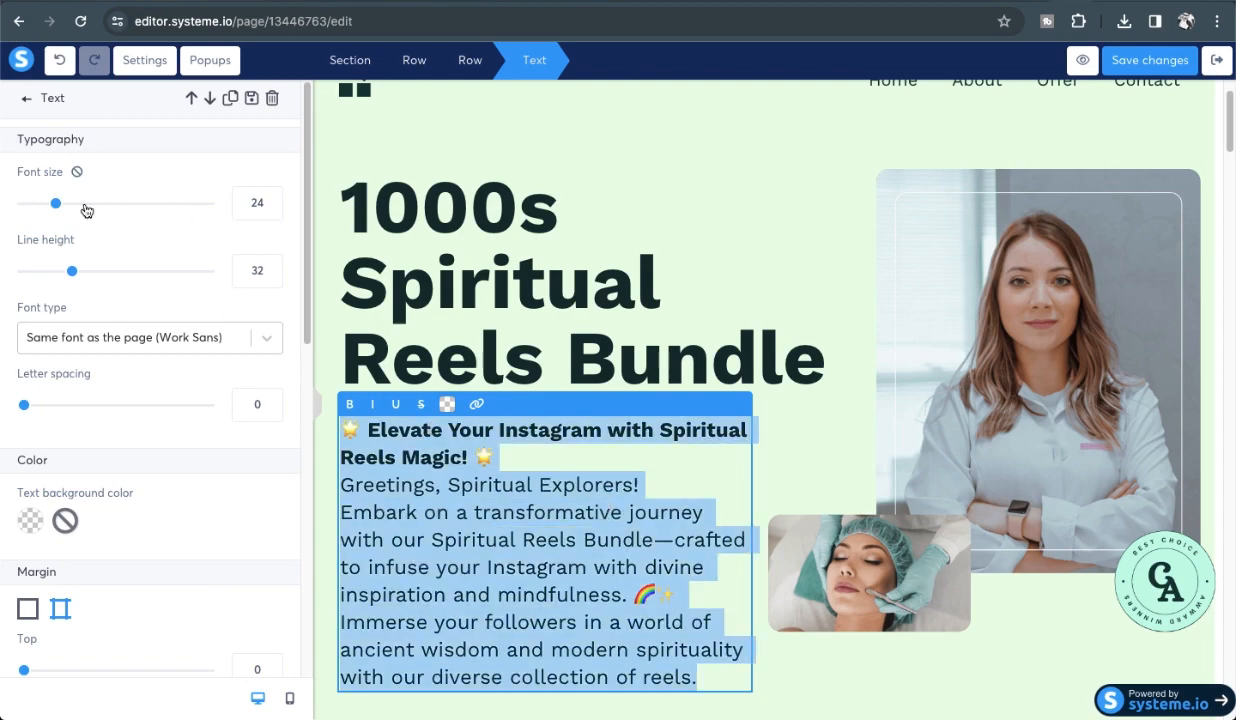
drag(56, 203, 38, 203)
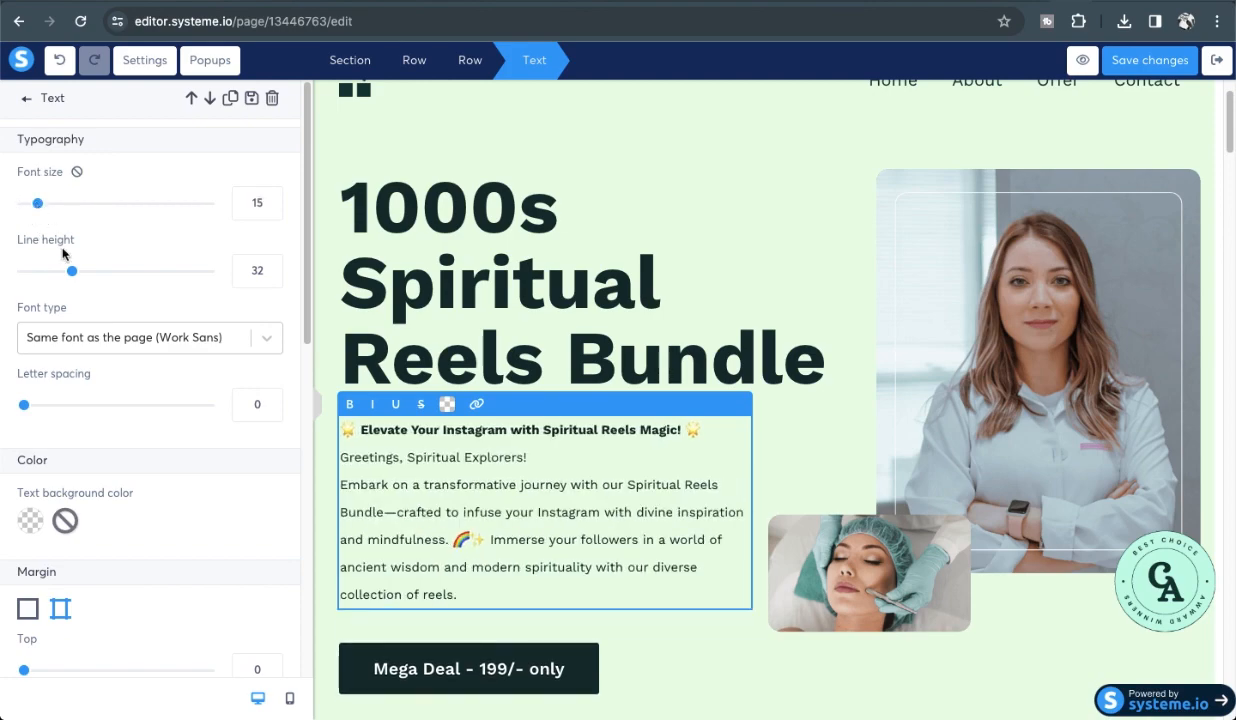
drag(61, 271, 43, 271)
click(755, 222)
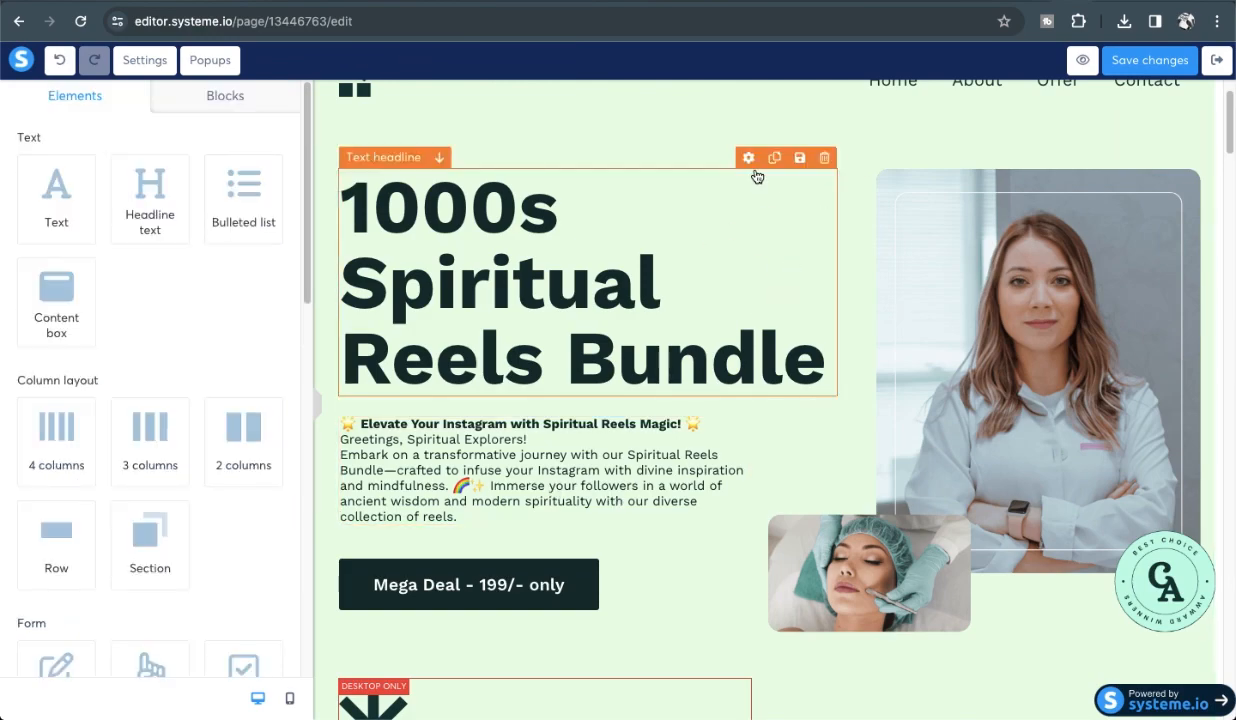
Save the Spiritual Reels Bundle page and preview it with the eye button.
scroll(753, 172, up, 2)
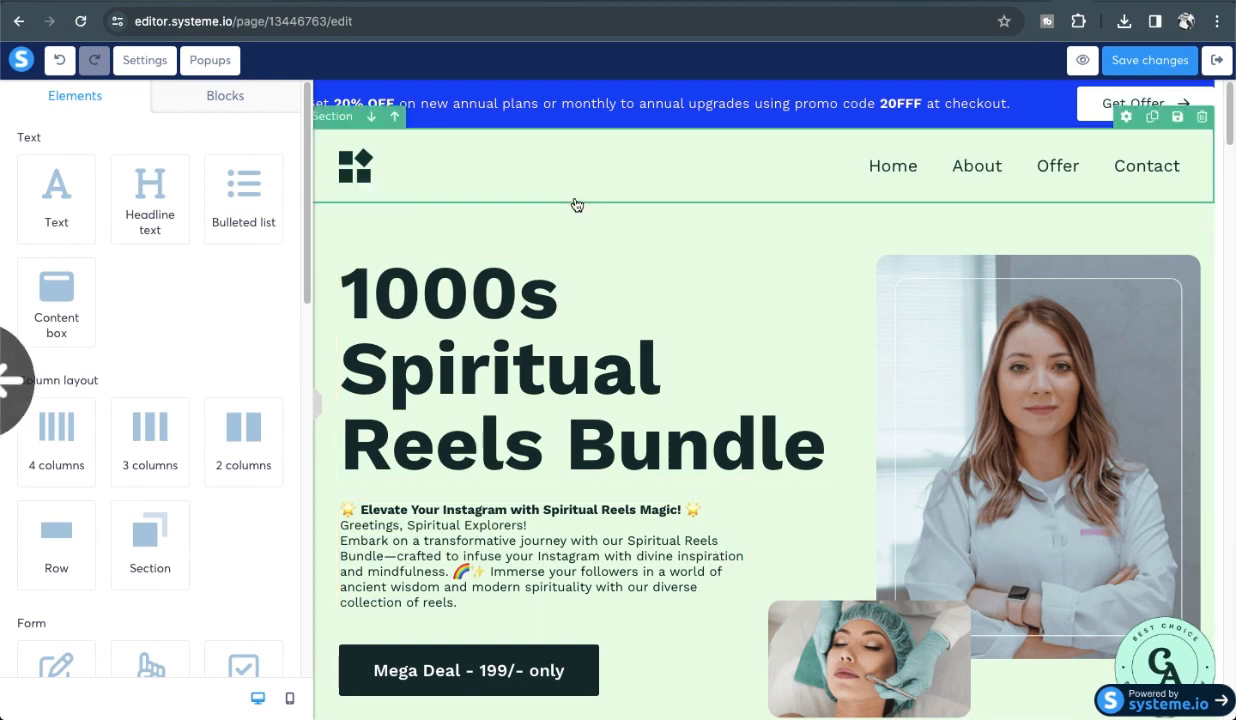
click(1135, 60)
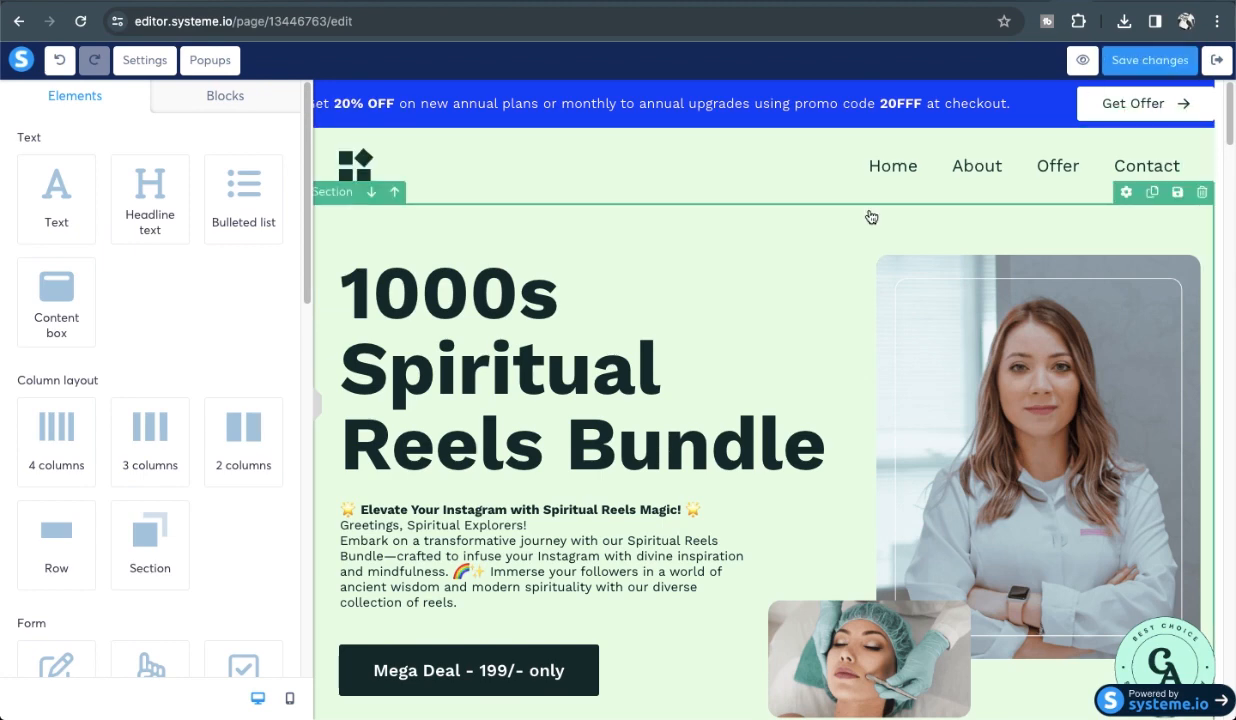
click(1081, 62)
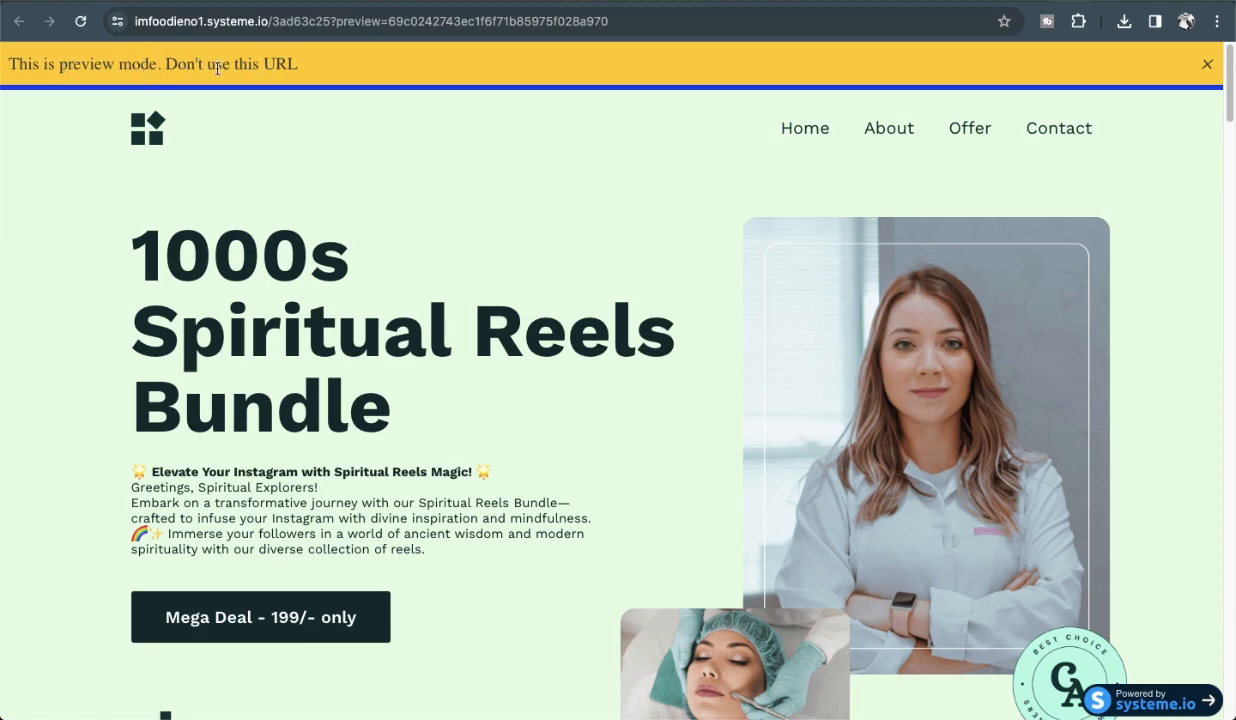
Dismiss the preview notice and review the hero text down to the Mega Deal button.
click(1207, 64)
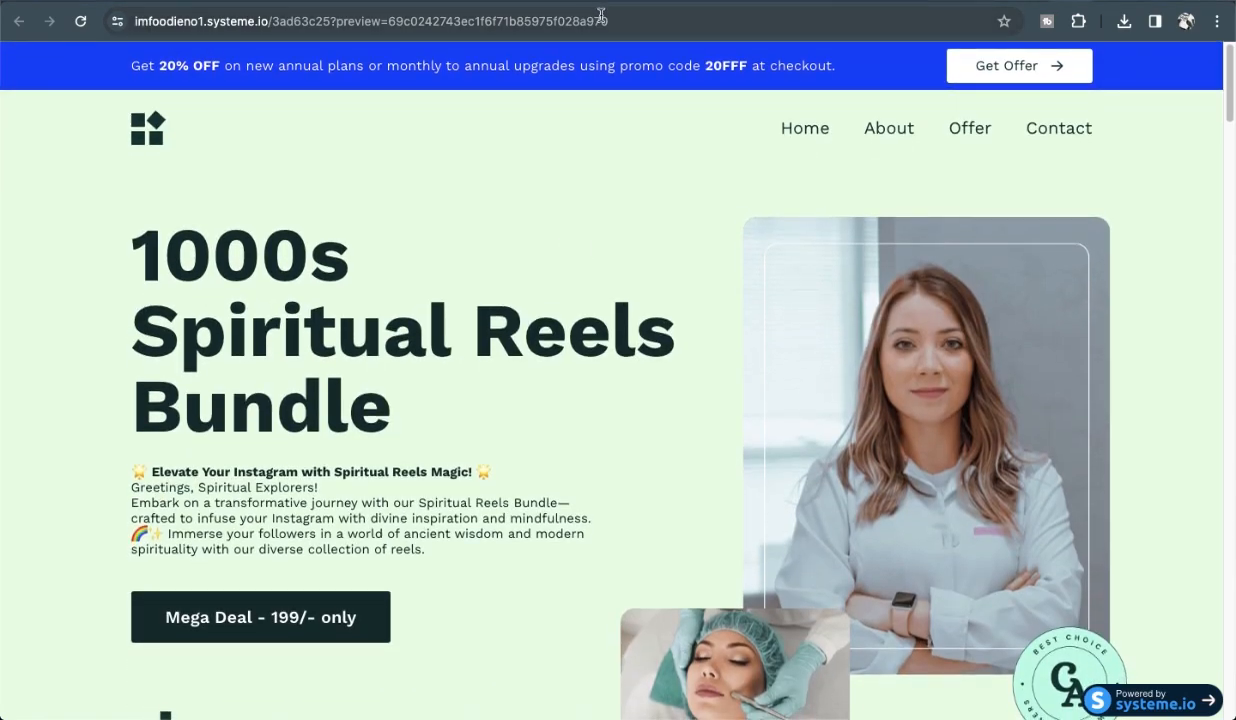
scroll(240, 355, down, 3)
scroll(243, 361, down, 10)
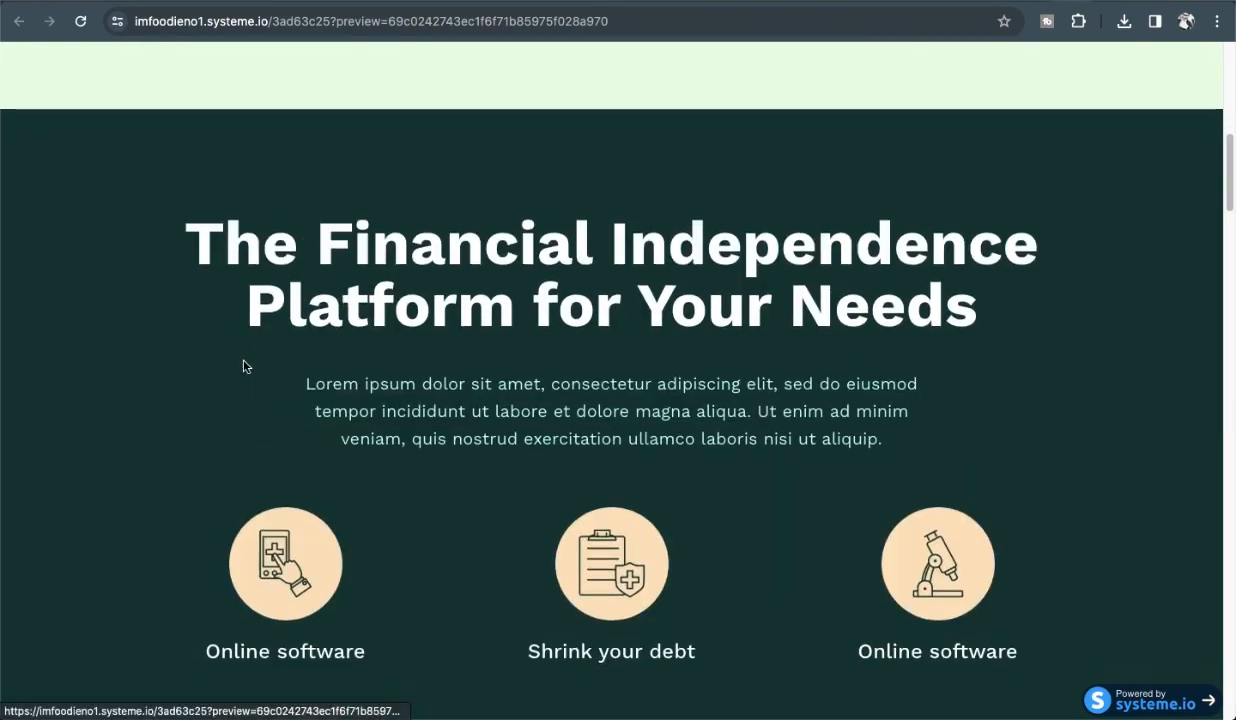
scroll(243, 361, up, 15)
drag(140, 242, 449, 623)
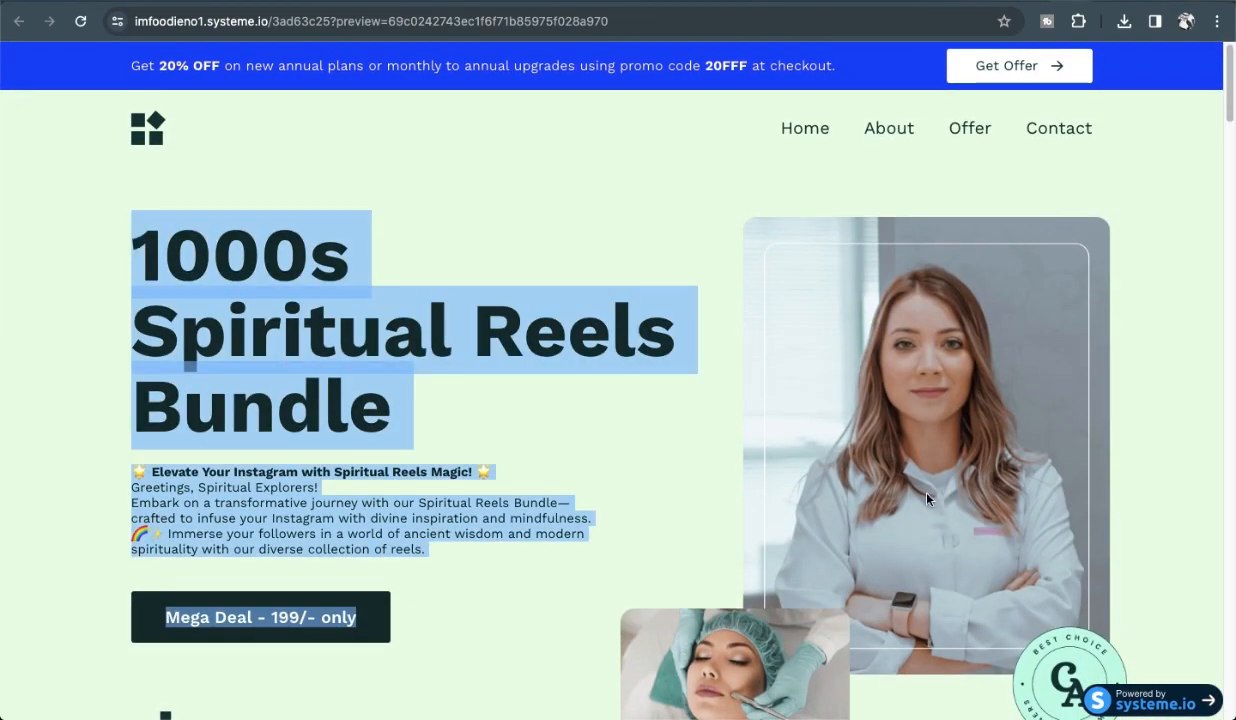
scroll(640, 650, down, 10)
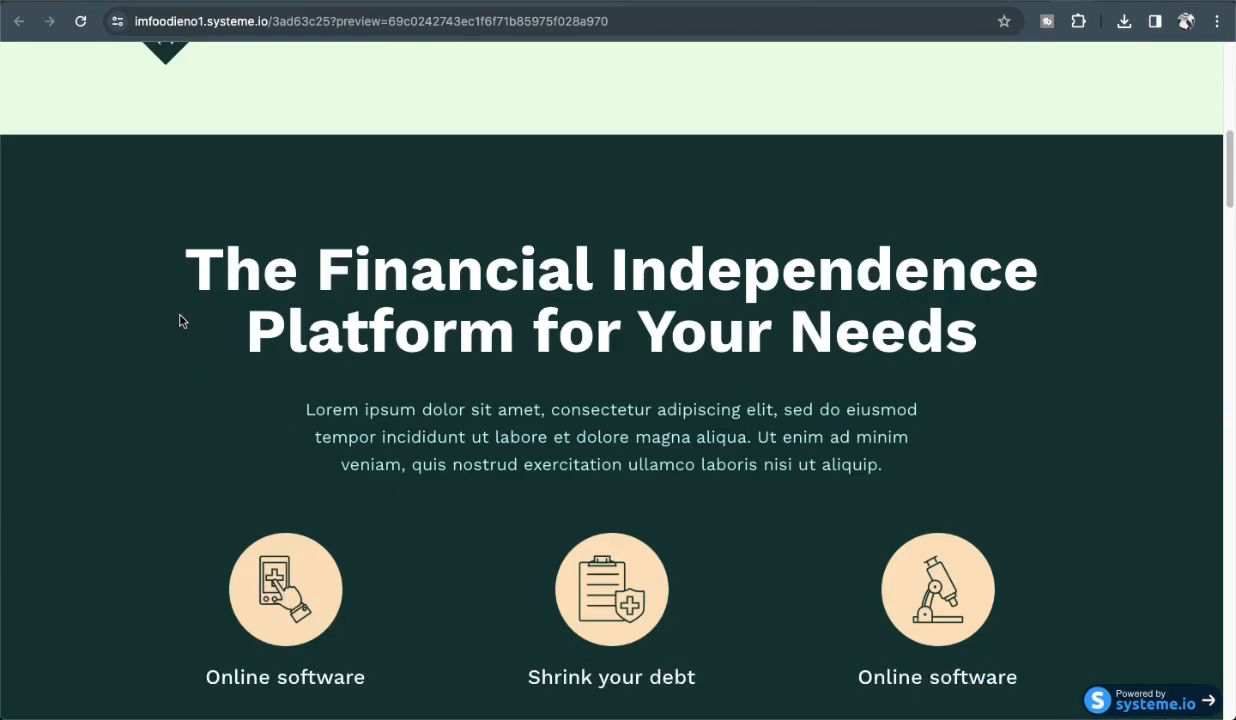
scroll(930, 479, up, 10)
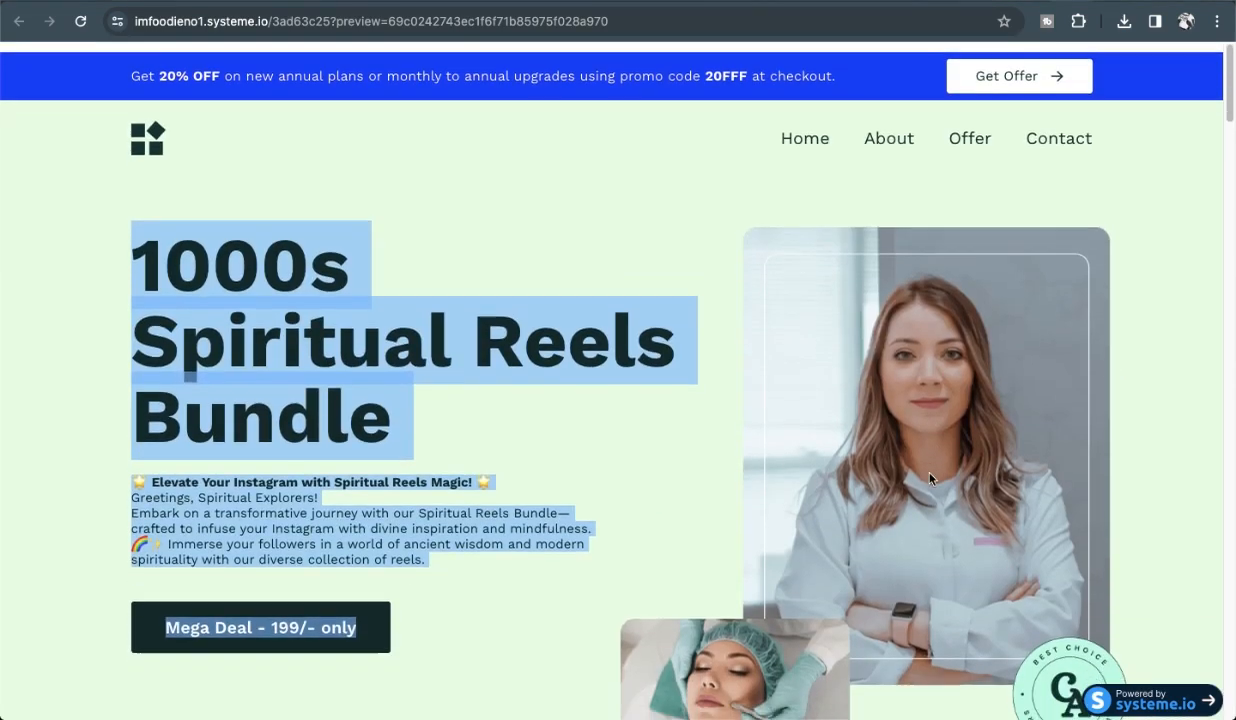
Check the preview's web address, then return to the page editor tab.
click(641, 19)
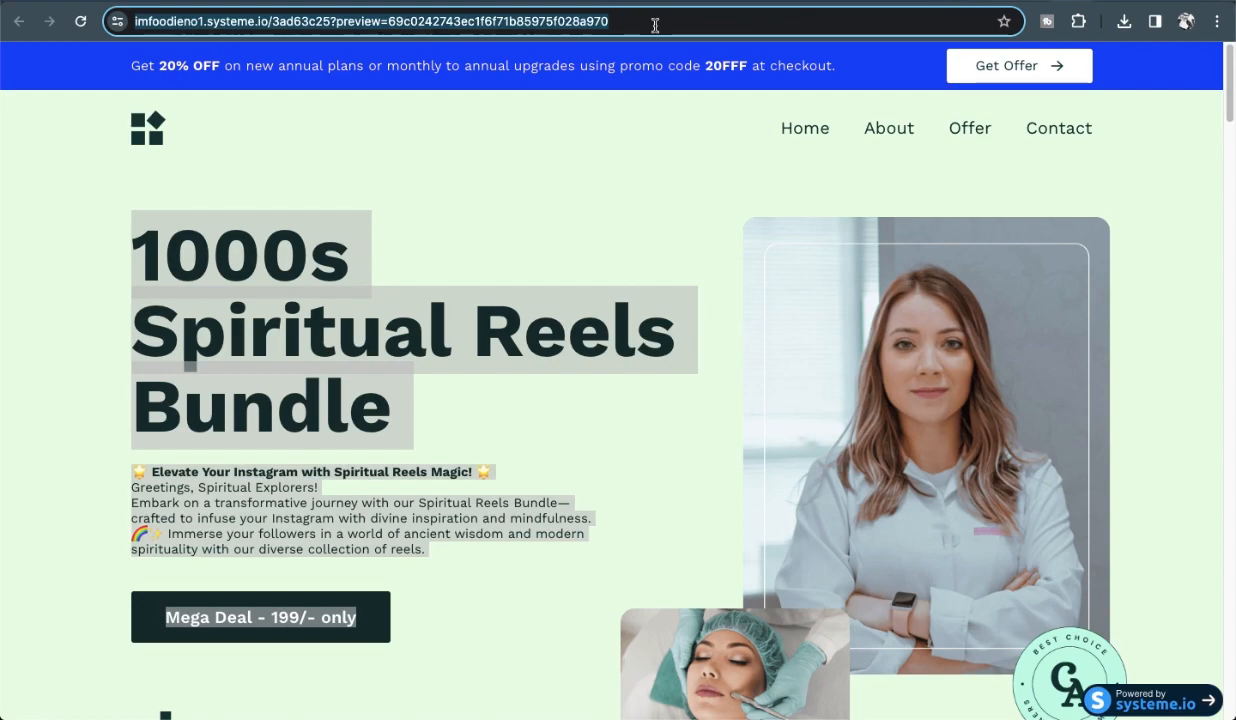
click(645, 204)
scroll(505, 266, down, 4)
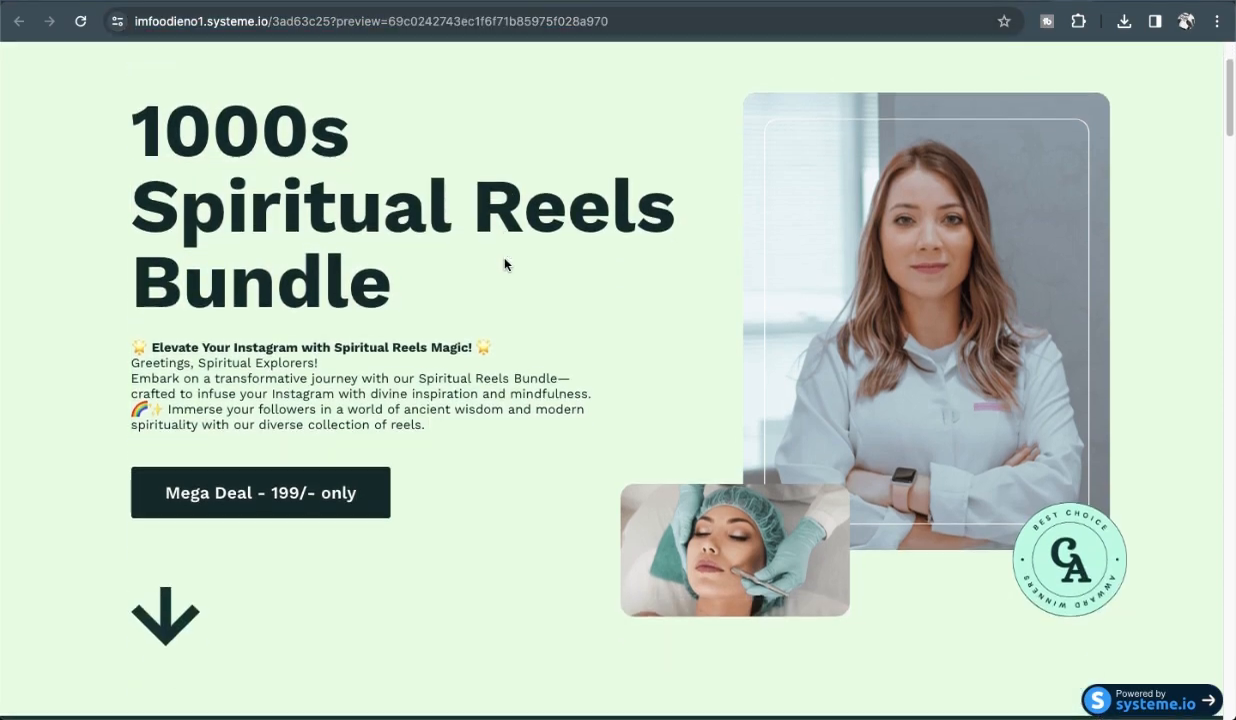
scroll(505, 265, up, 5)
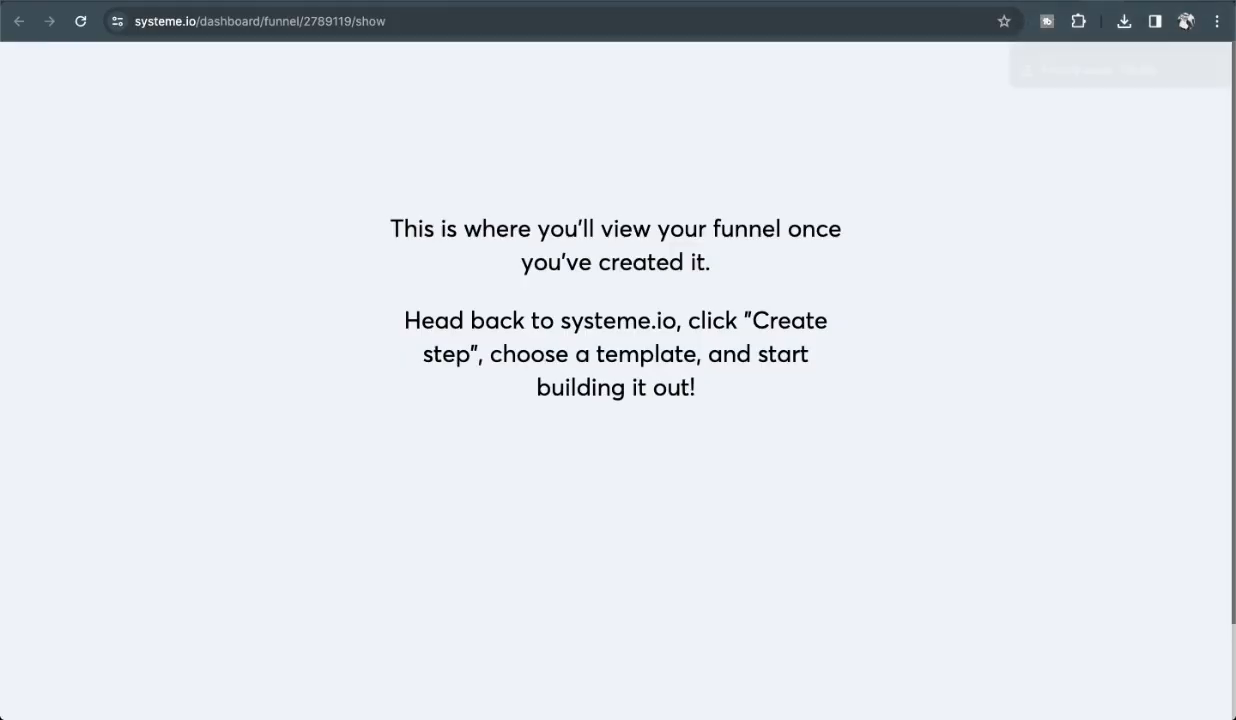
key(ctrl+Tab)
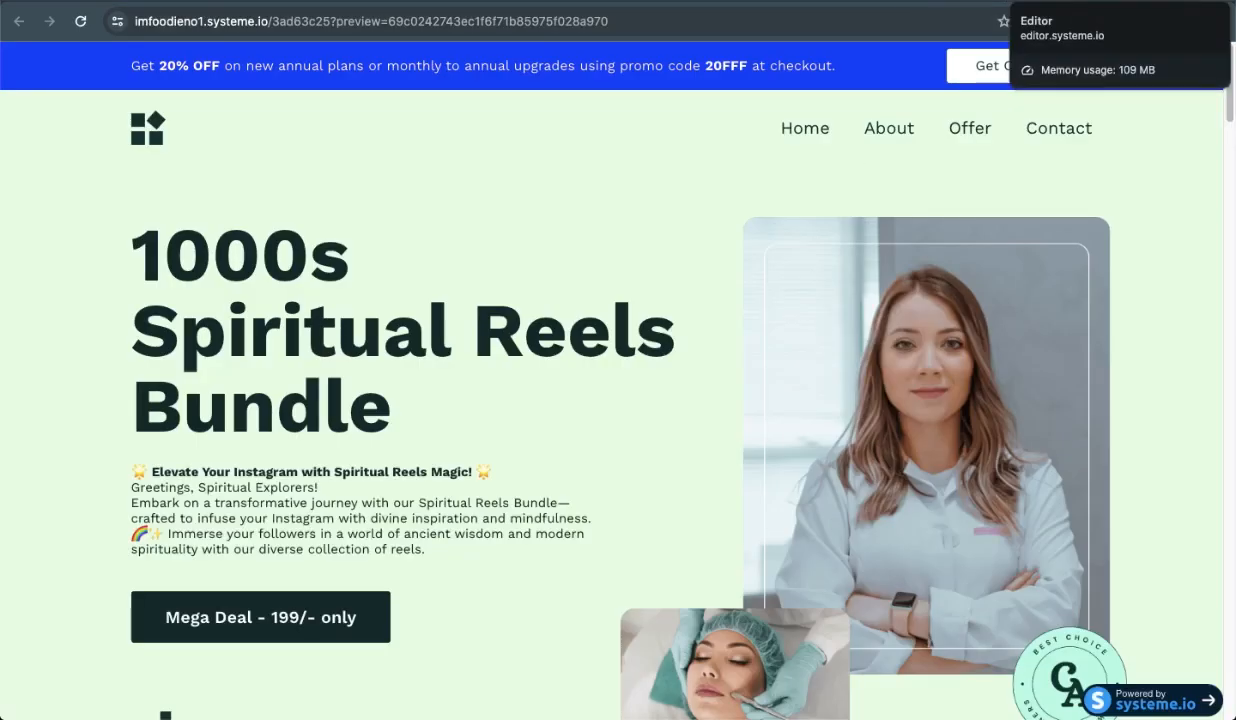
click(1038, 3)
scroll(334, 392, down, 5)
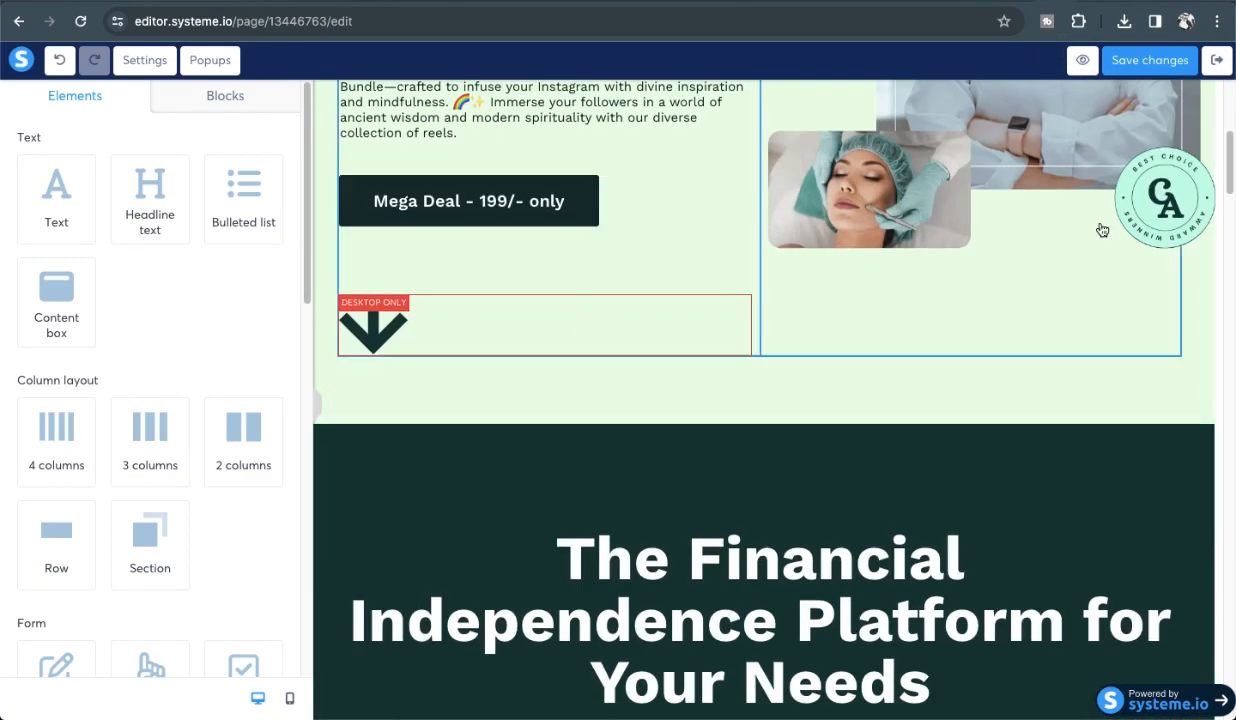
click(1220, 66)
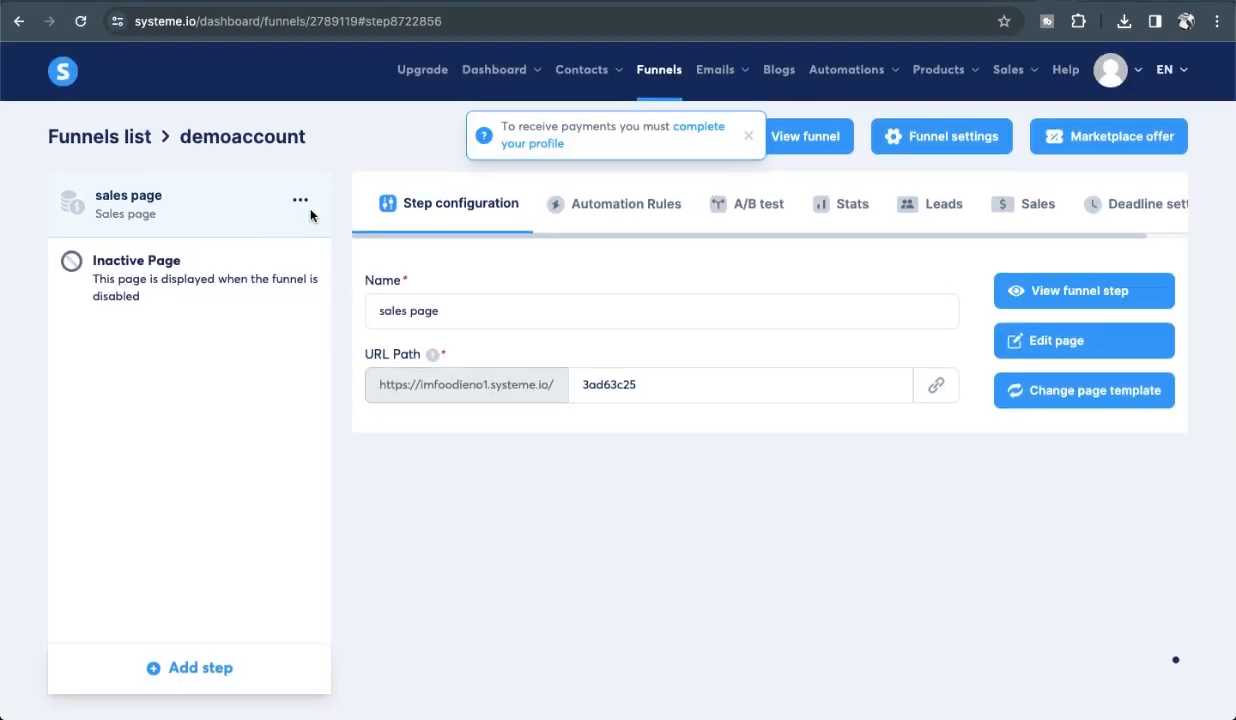
click(1047, 345)
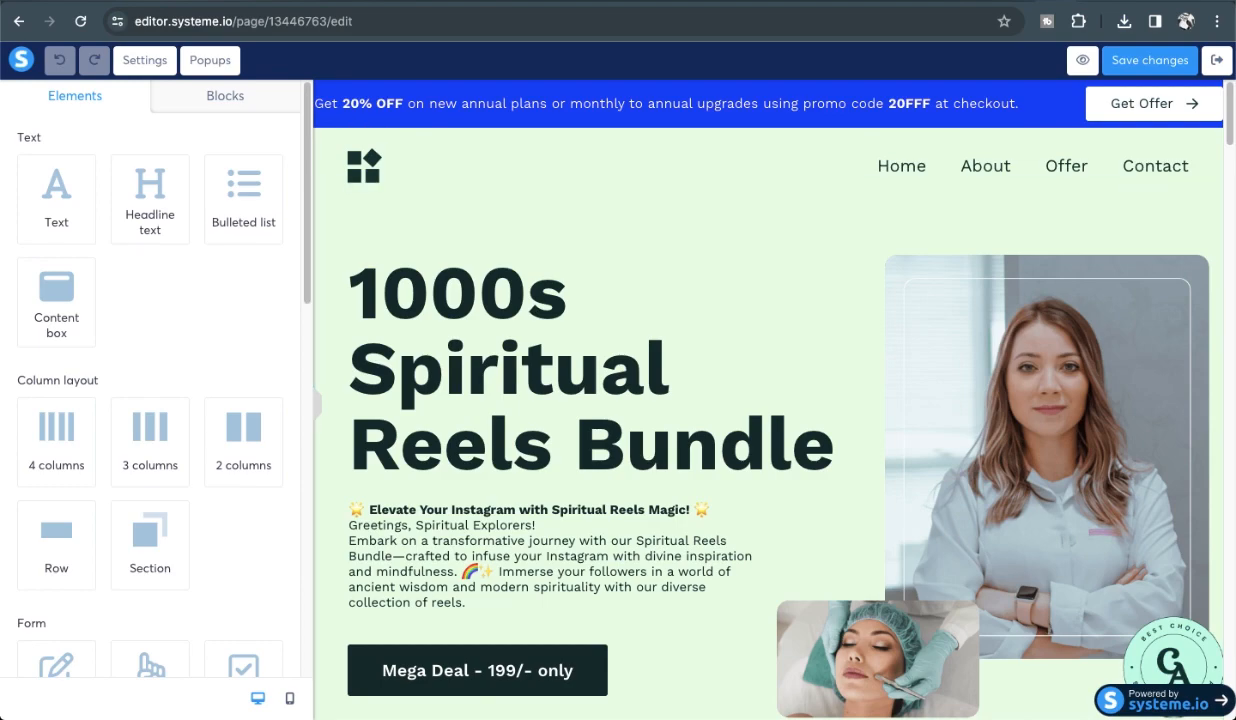
Add a four-column row beneath the Financial Life section.
scroll(148, 291, down, 5)
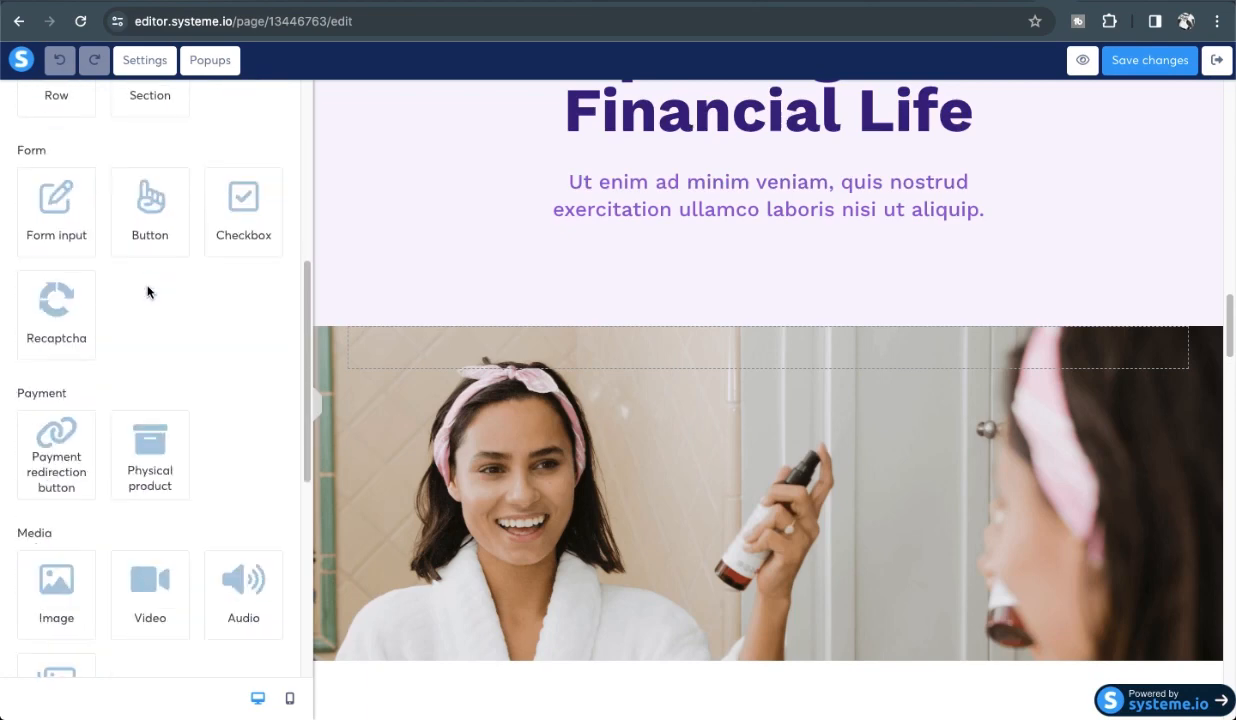
scroll(148, 291, up, 5)
scroll(148, 291, down, 1)
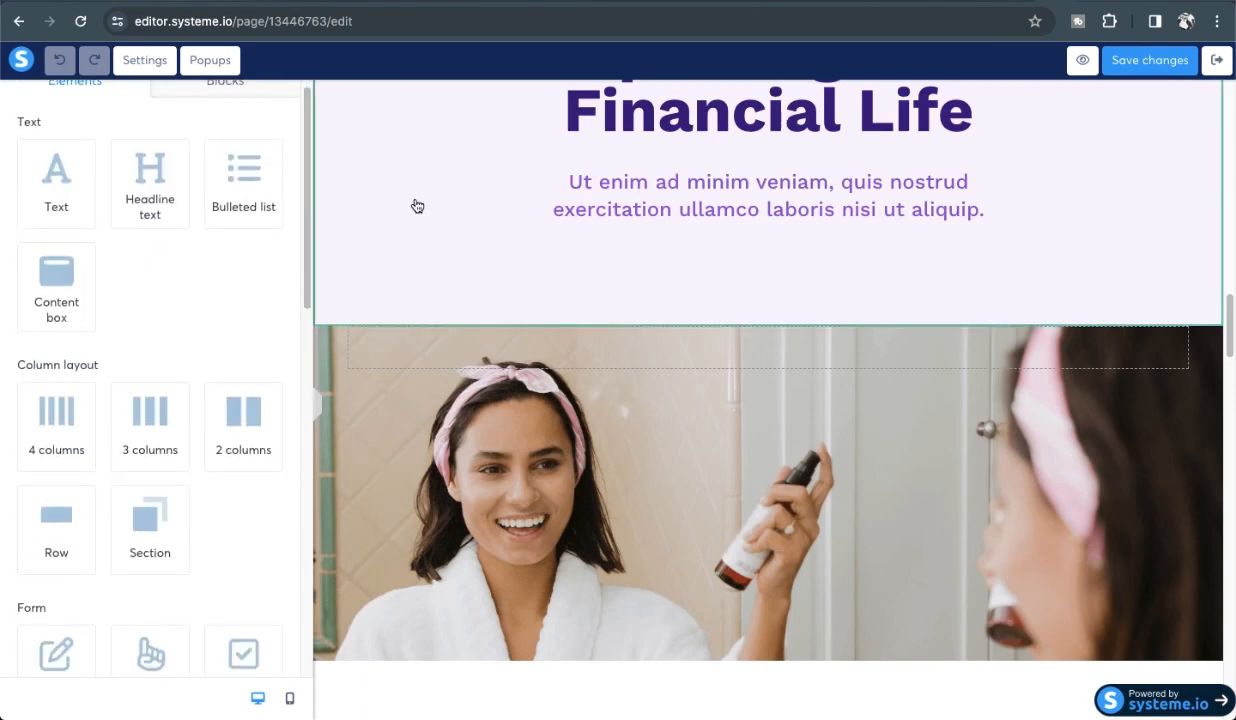
scroll(121, 348, down, 1)
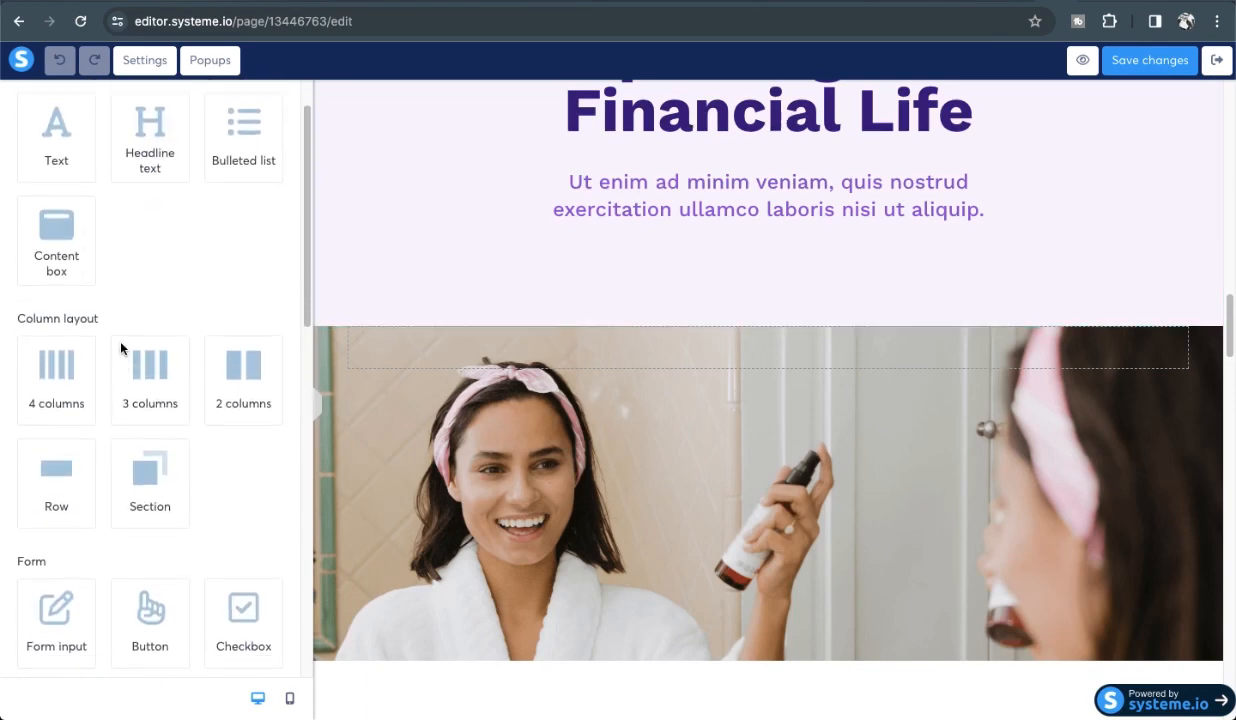
drag(59, 364, 452, 279)
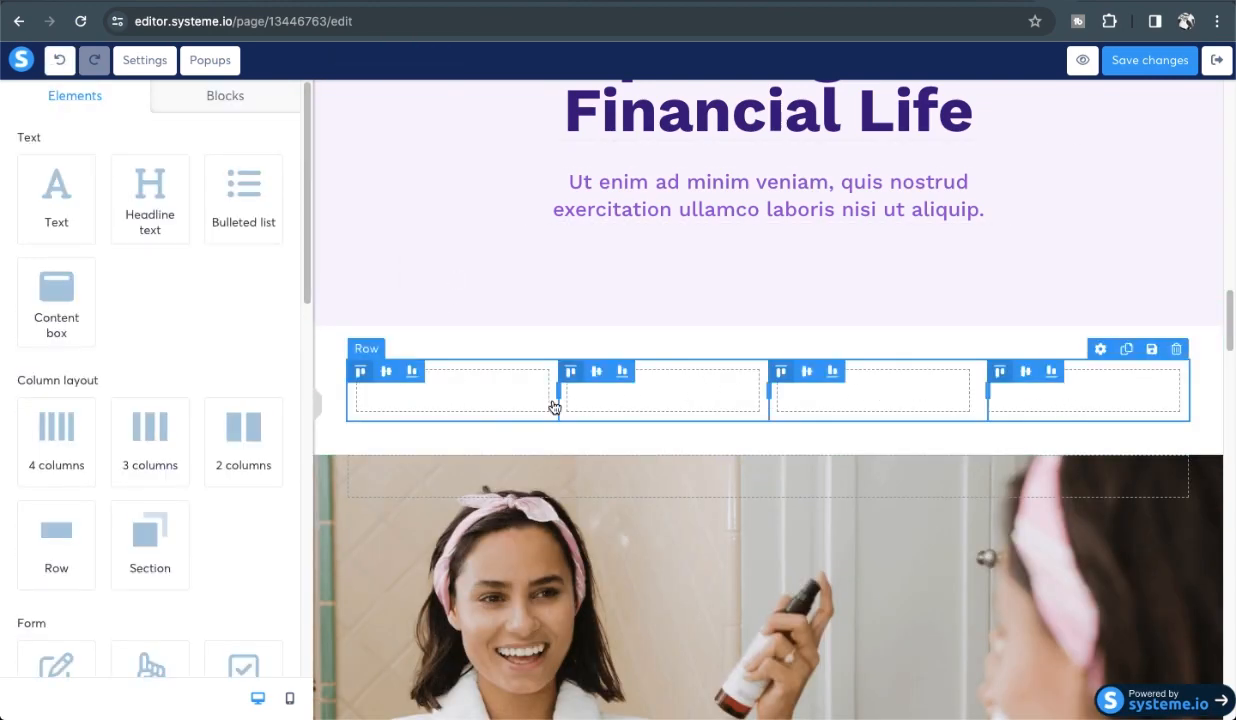
Place a button in the new row and centre it.
scroll(182, 494, down, 3)
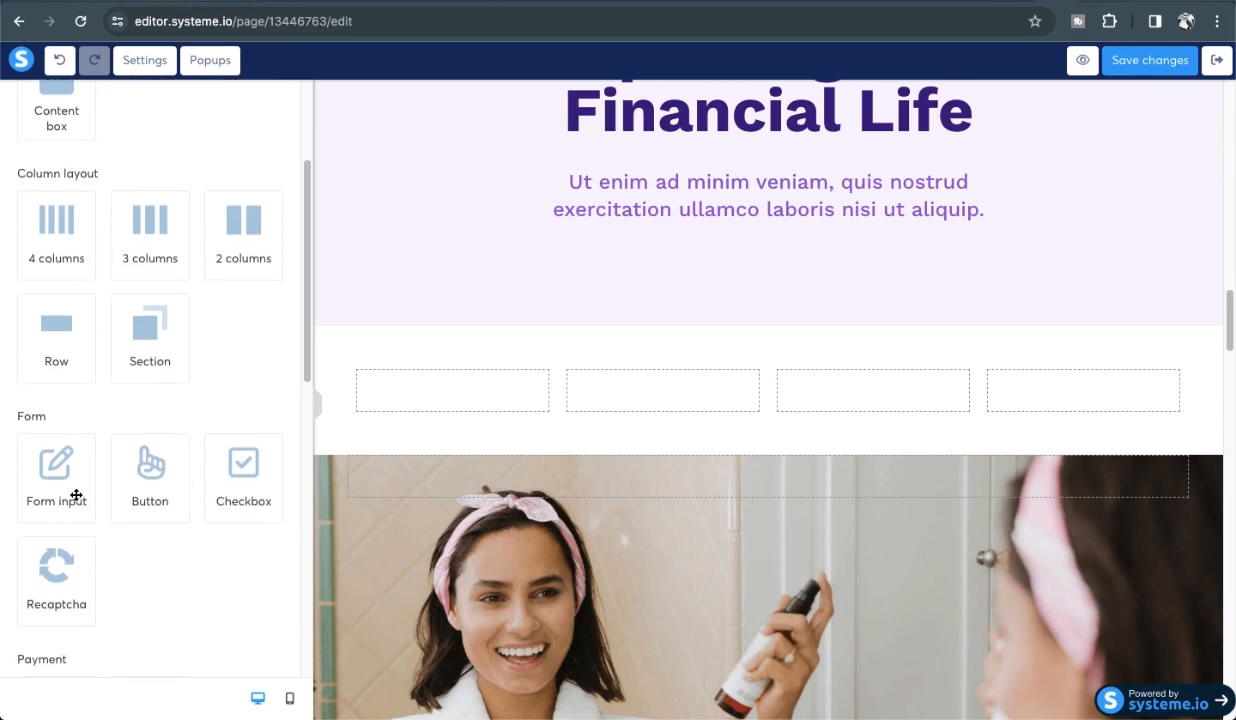
scroll(141, 422, down, 2)
drag(146, 342, 743, 328)
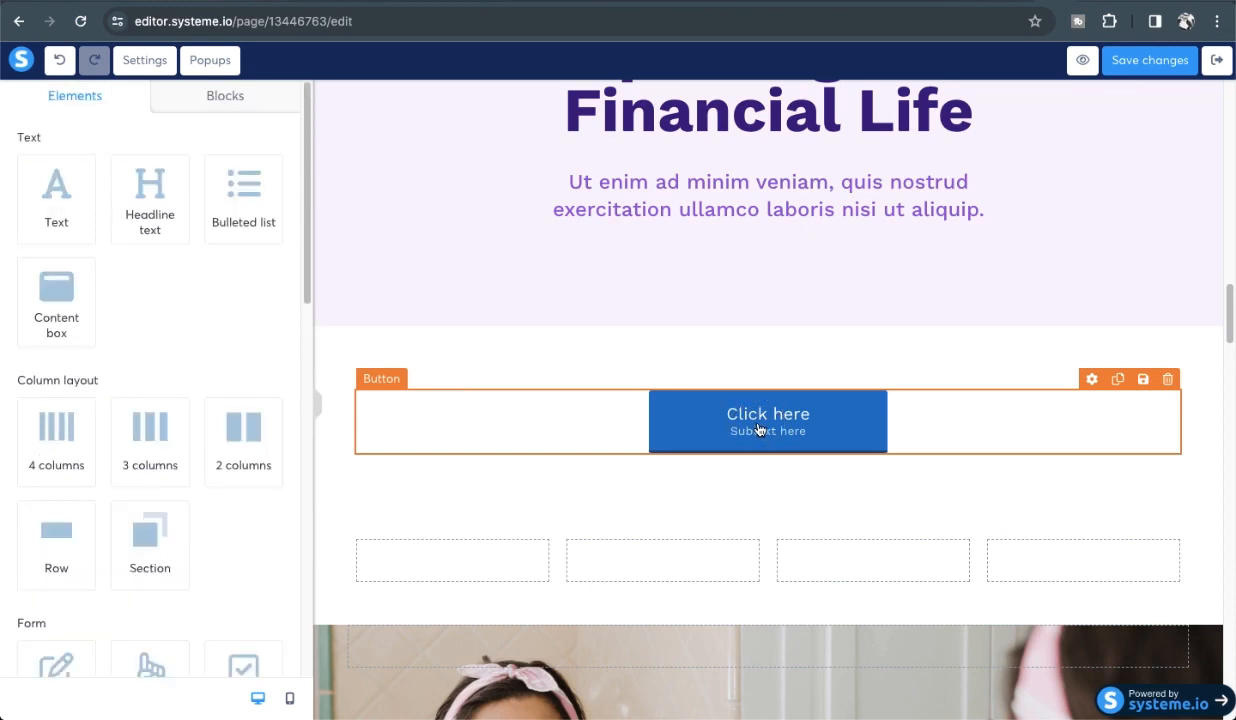
click(758, 429)
click(64, 425)
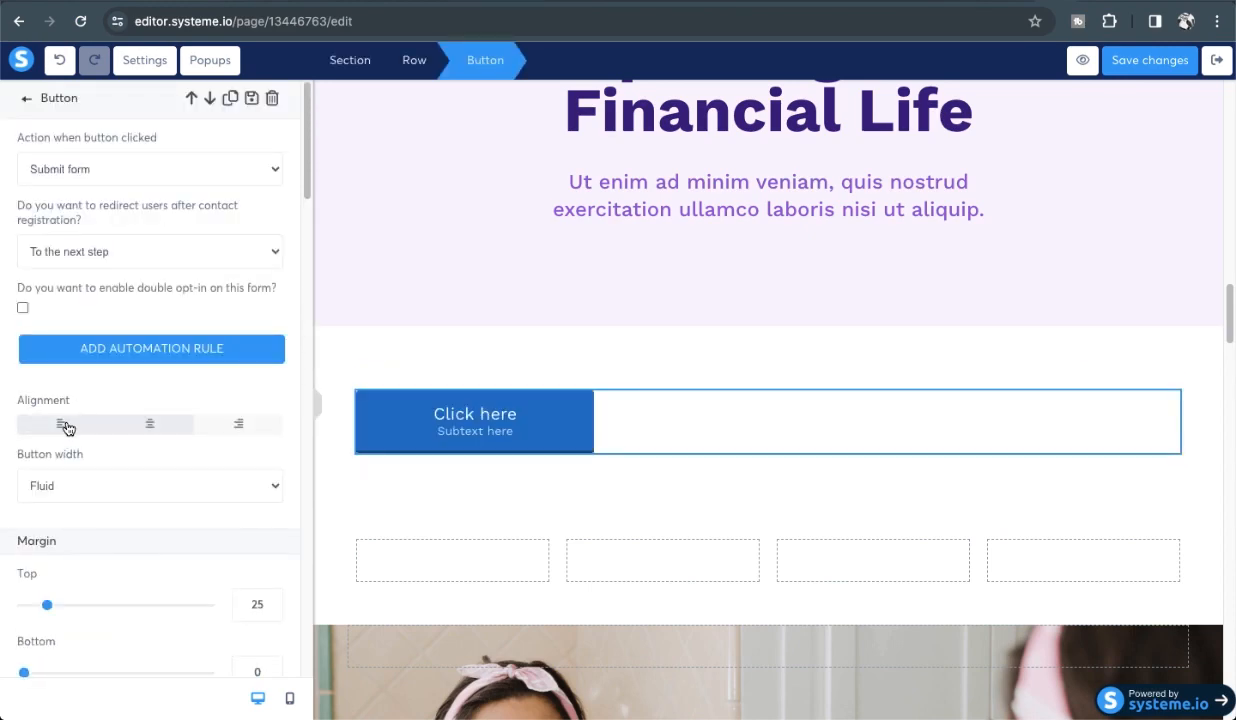
click(150, 424)
click(240, 424)
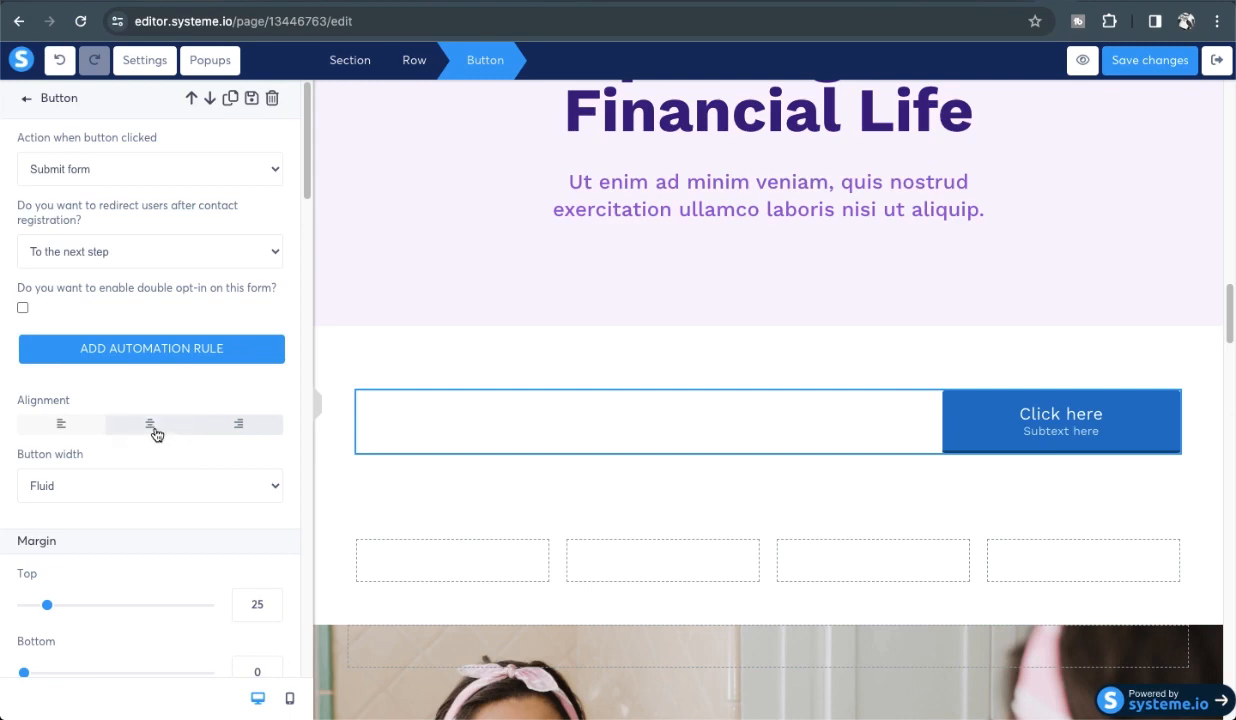
click(150, 424)
Try full width for the button, then return it to fluid width.
click(140, 485)
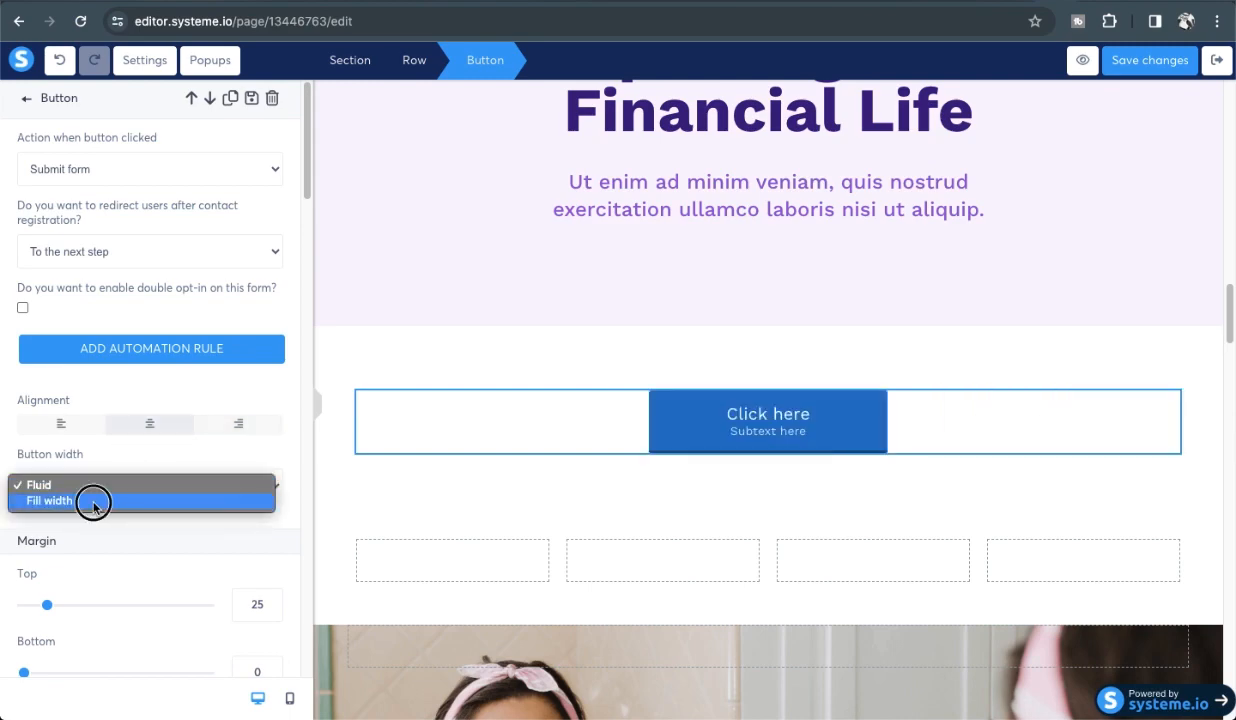
click(93, 503)
click(121, 485)
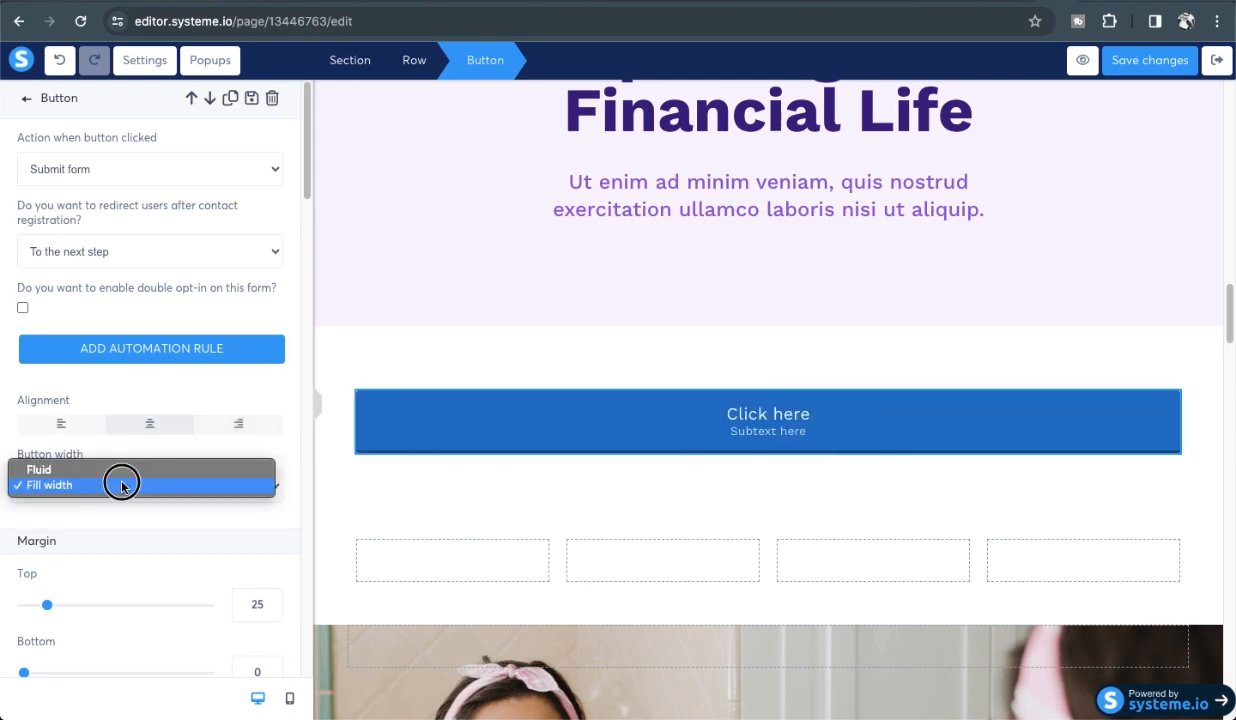
click(78, 470)
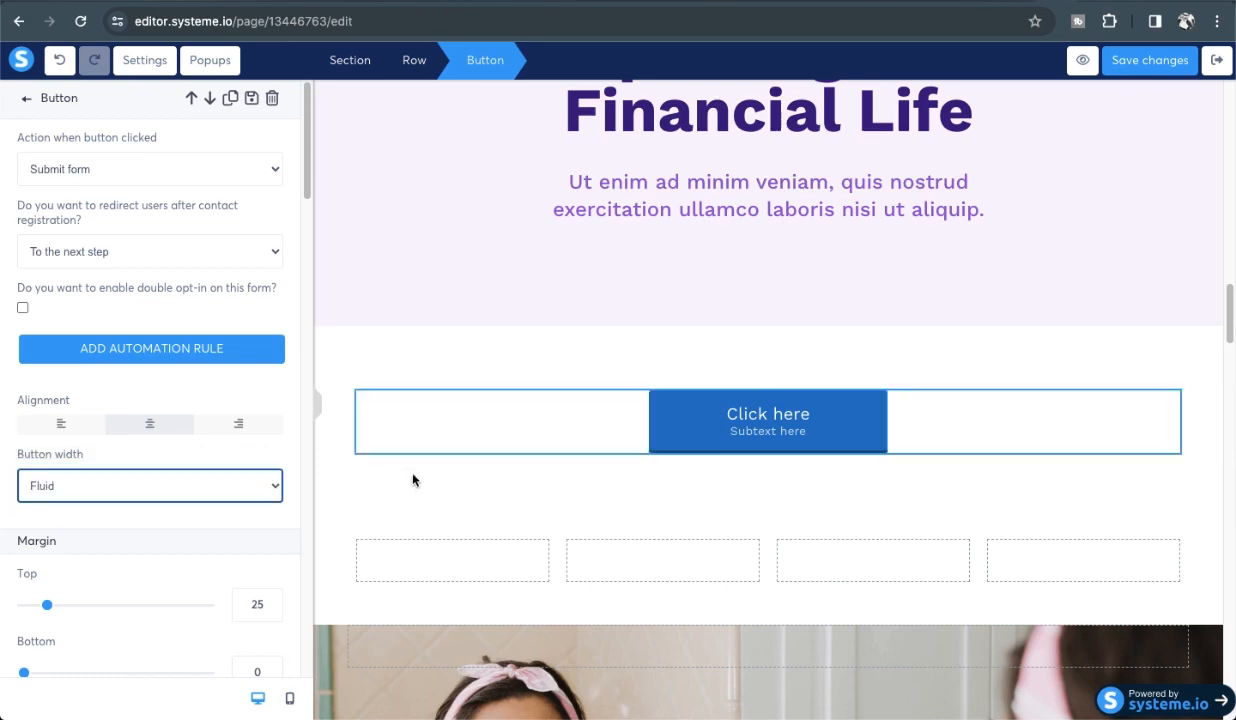
Give the button a top margin of 22 and a bottom margin of 20.
scroll(218, 556, down, 3)
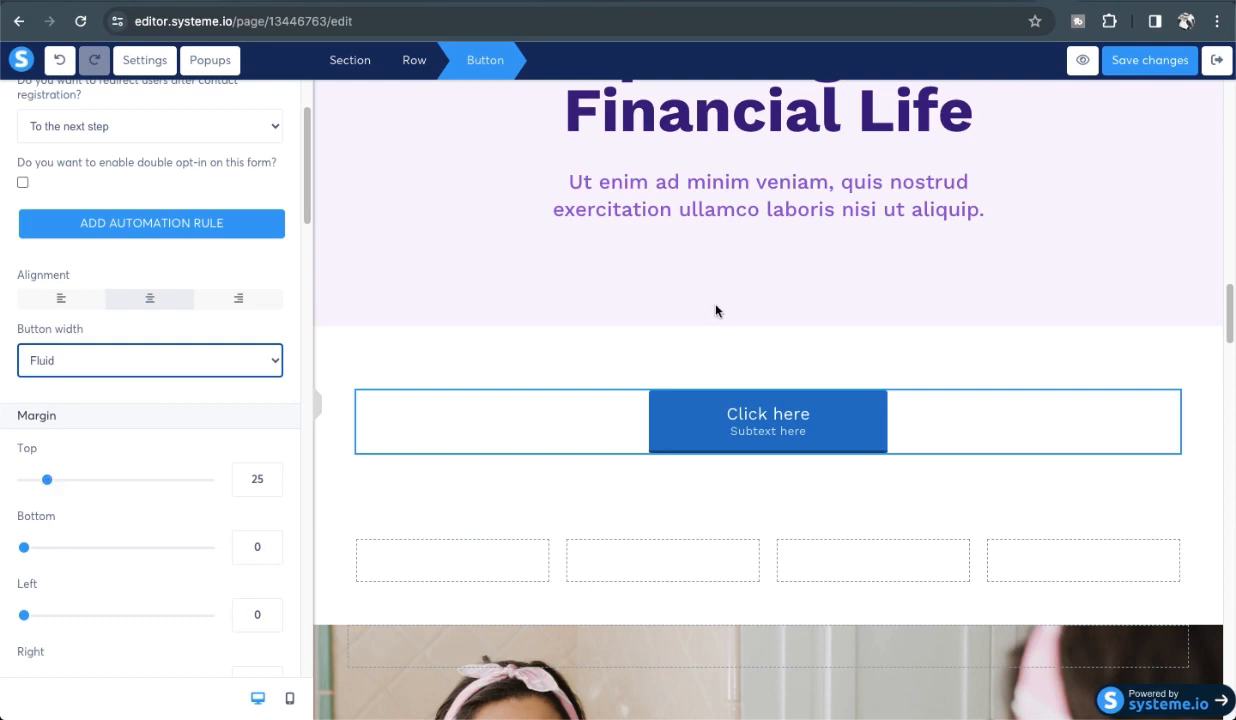
mouse_move(47, 479)
mouse_down()
mouse_move(90, 481)
mouse_move(44, 480)
mouse_up()
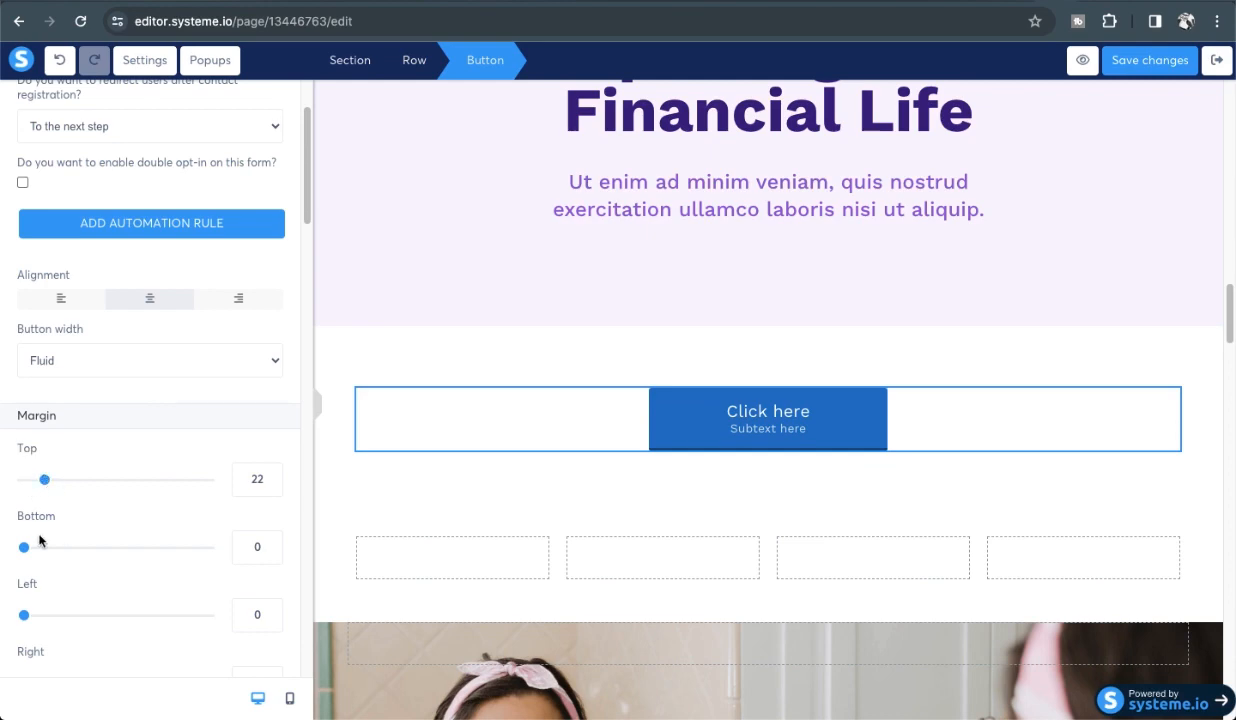
mouse_move(27, 551)
mouse_down()
mouse_move(92, 547)
mouse_move(41, 549)
mouse_up()
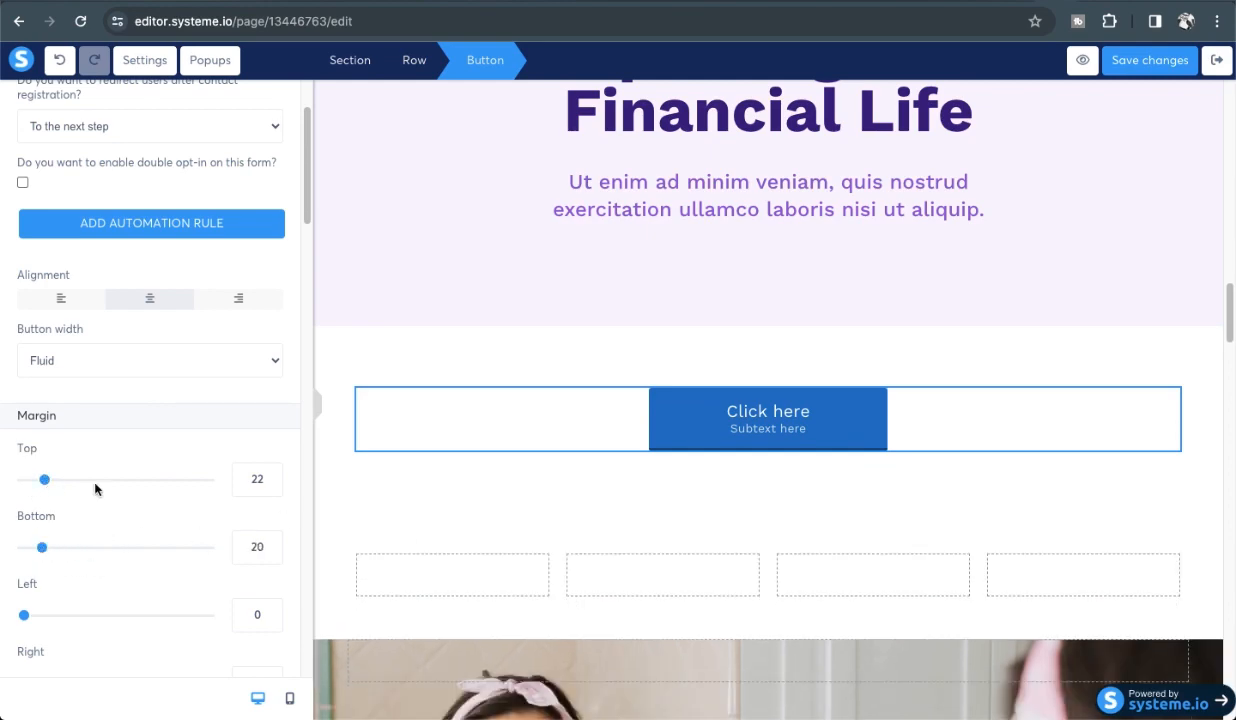
scroll(120, 478, down, 3)
scroll(110, 490, down, 1)
scroll(105, 498, down, 4)
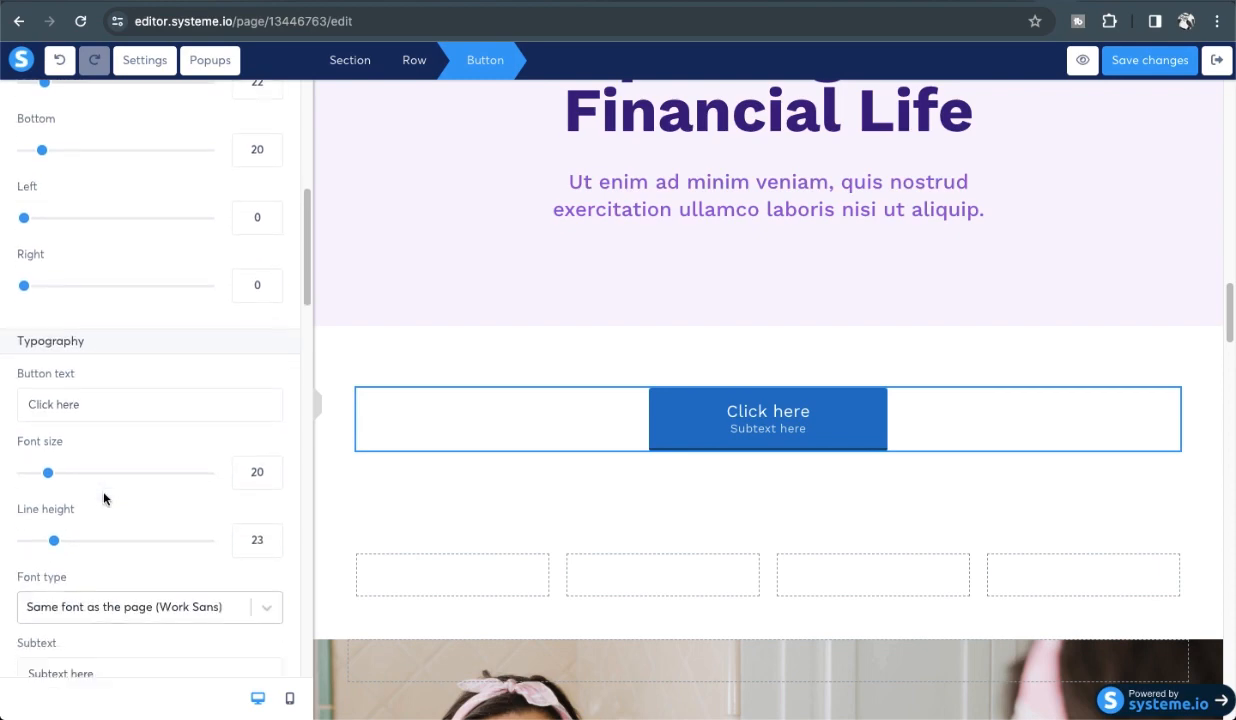
scroll(104, 497, down, 5)
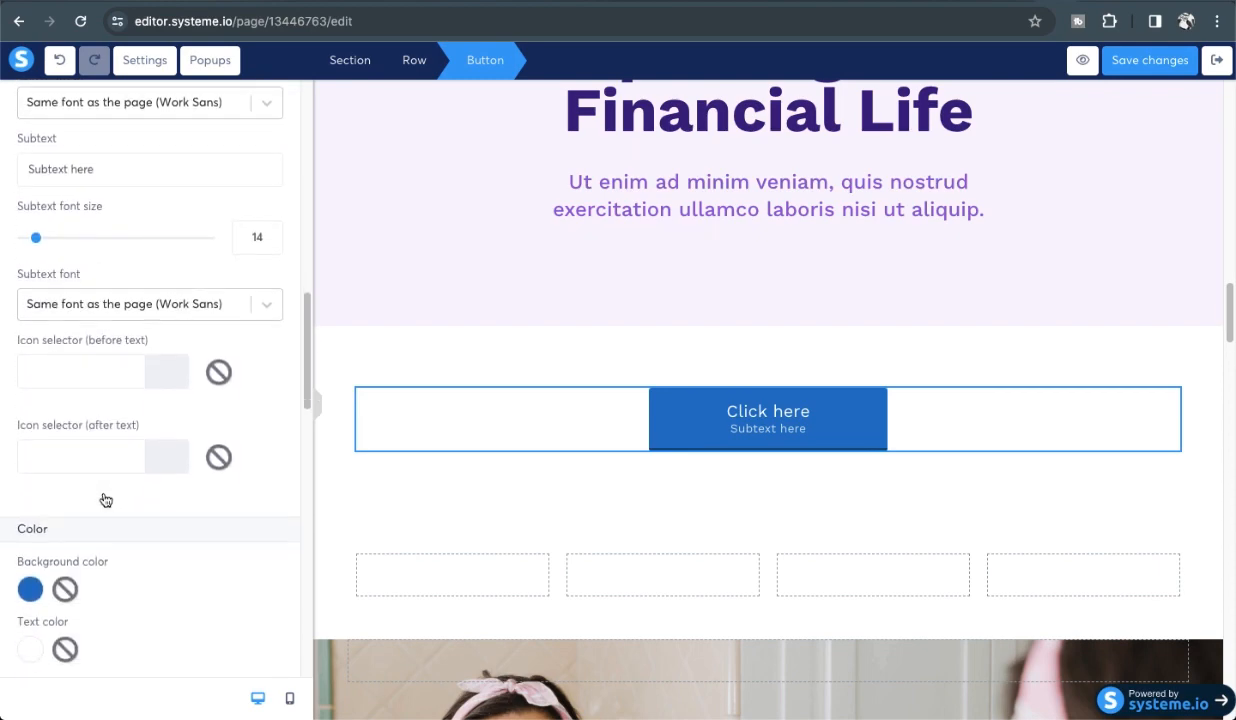
Set the button background colour to purple 513CBE.
click(28, 591)
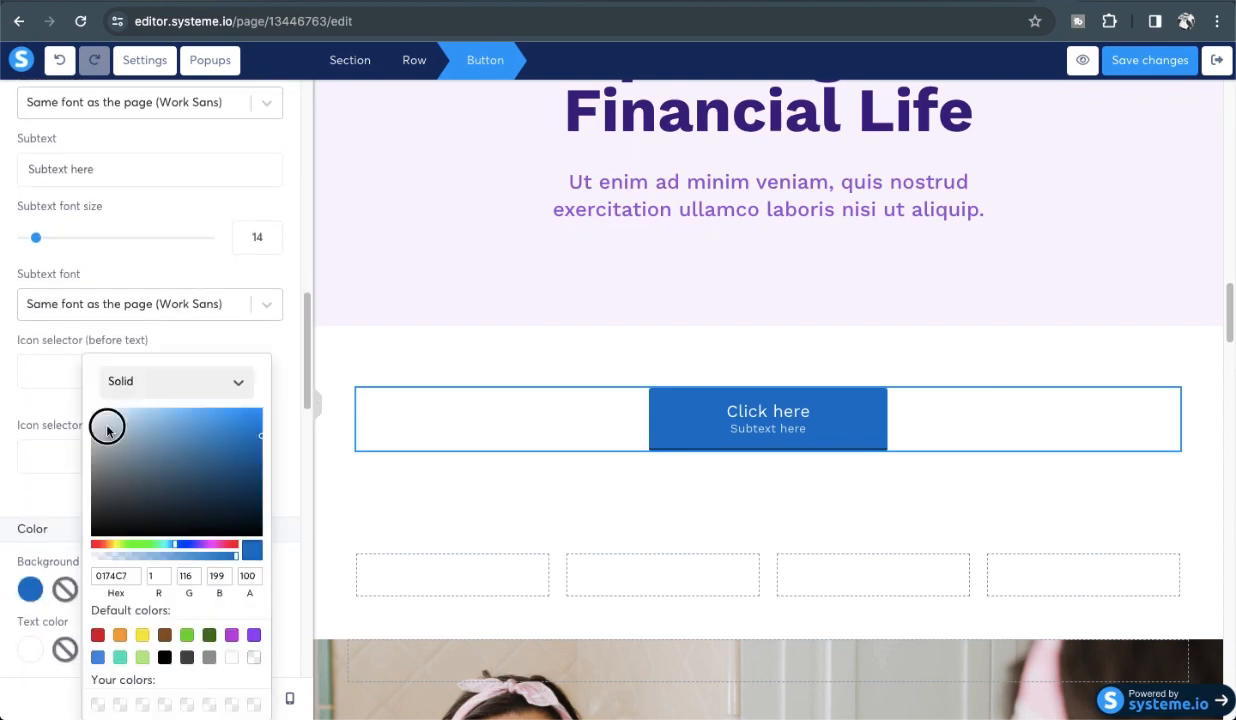
click(105, 425)
click(195, 547)
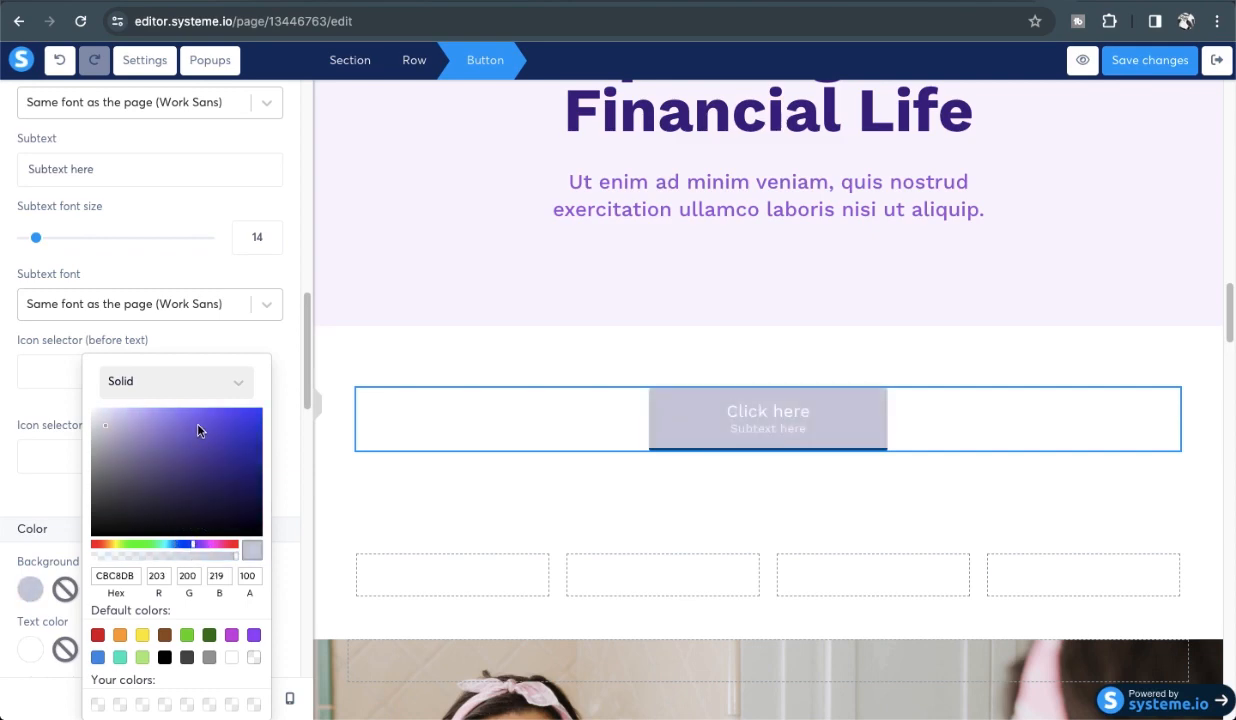
click(208, 440)
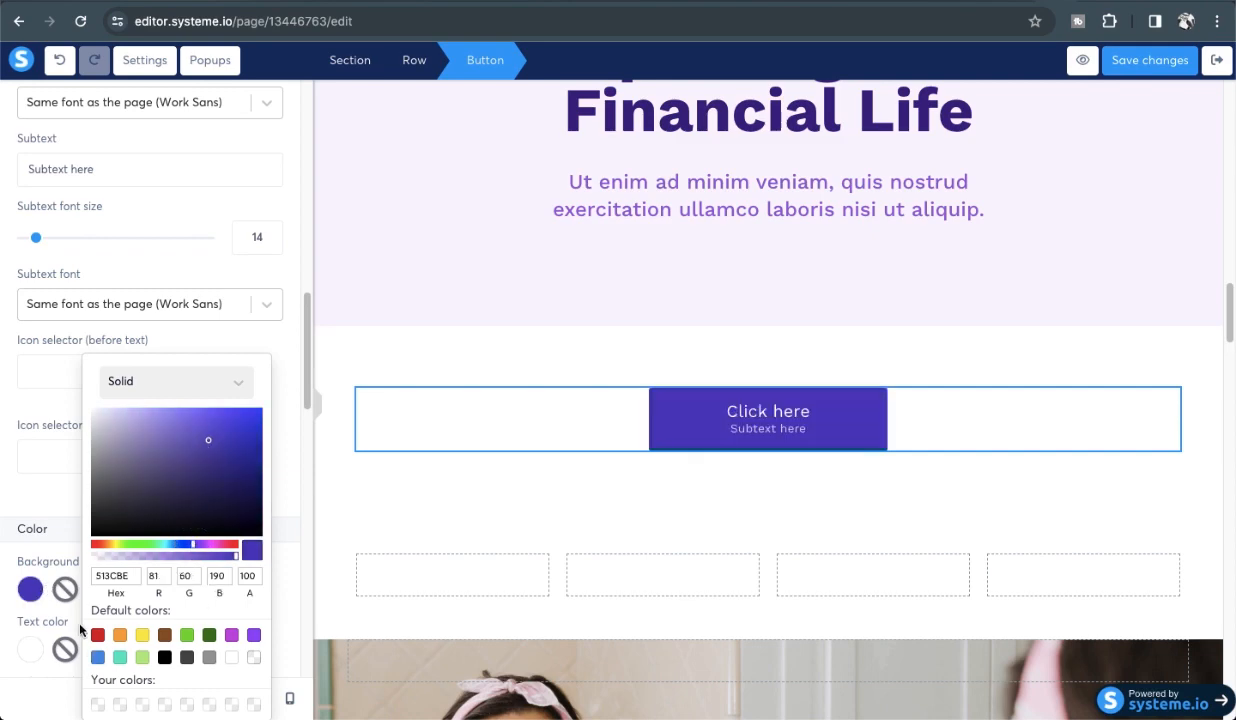
scroll(71, 588, down, 3)
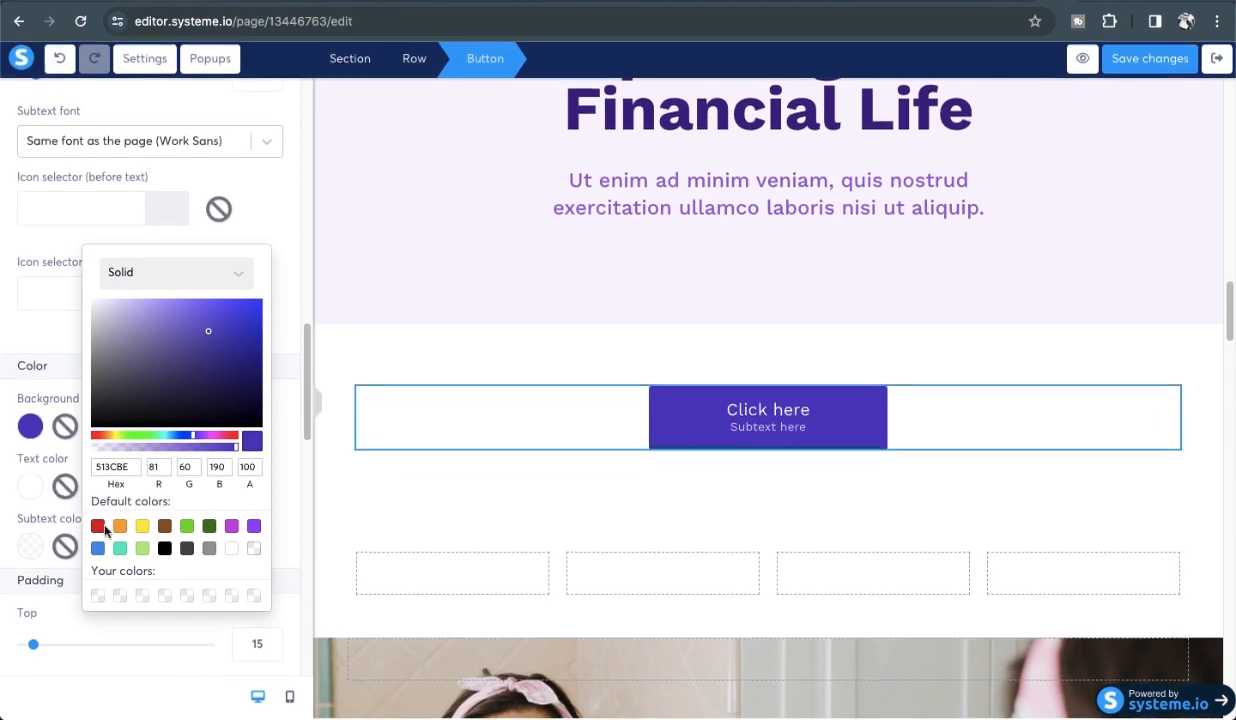
click(59, 591)
Change the button label from 'Click here' to 'But for only 199/-'.
scroll(60, 600, down, 5)
scroll(61, 620, down, 10)
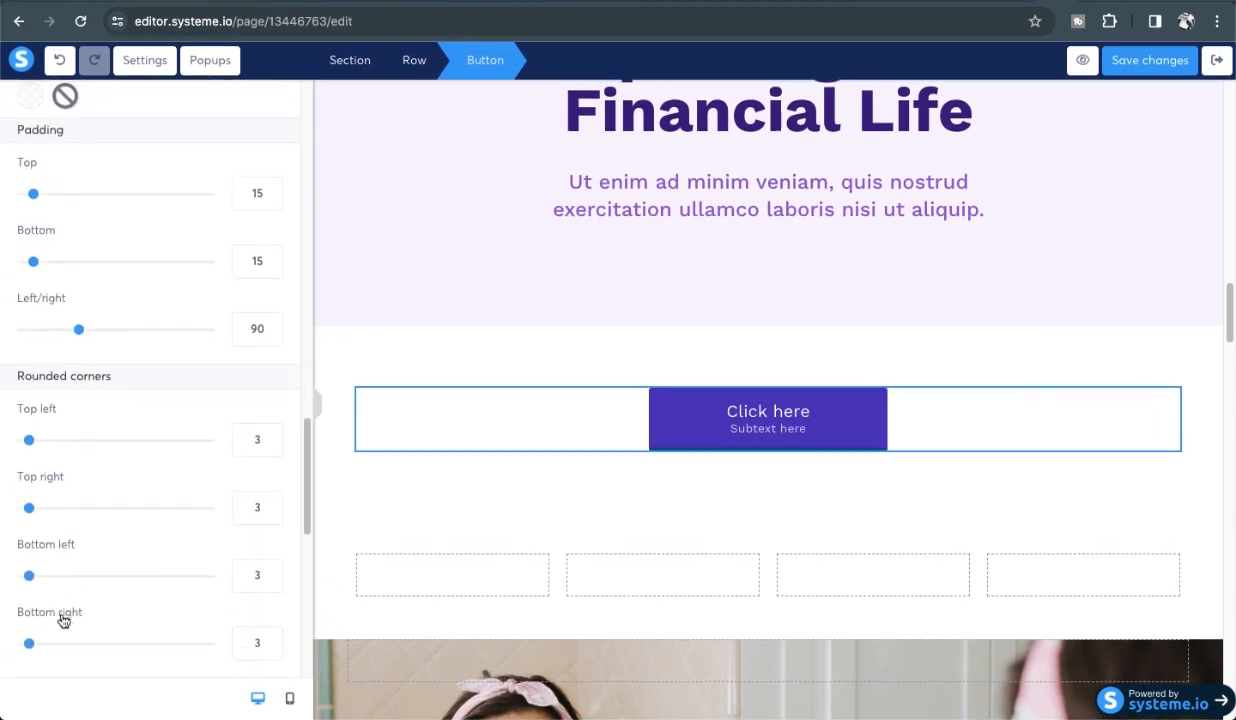
scroll(163, 499, down, 5)
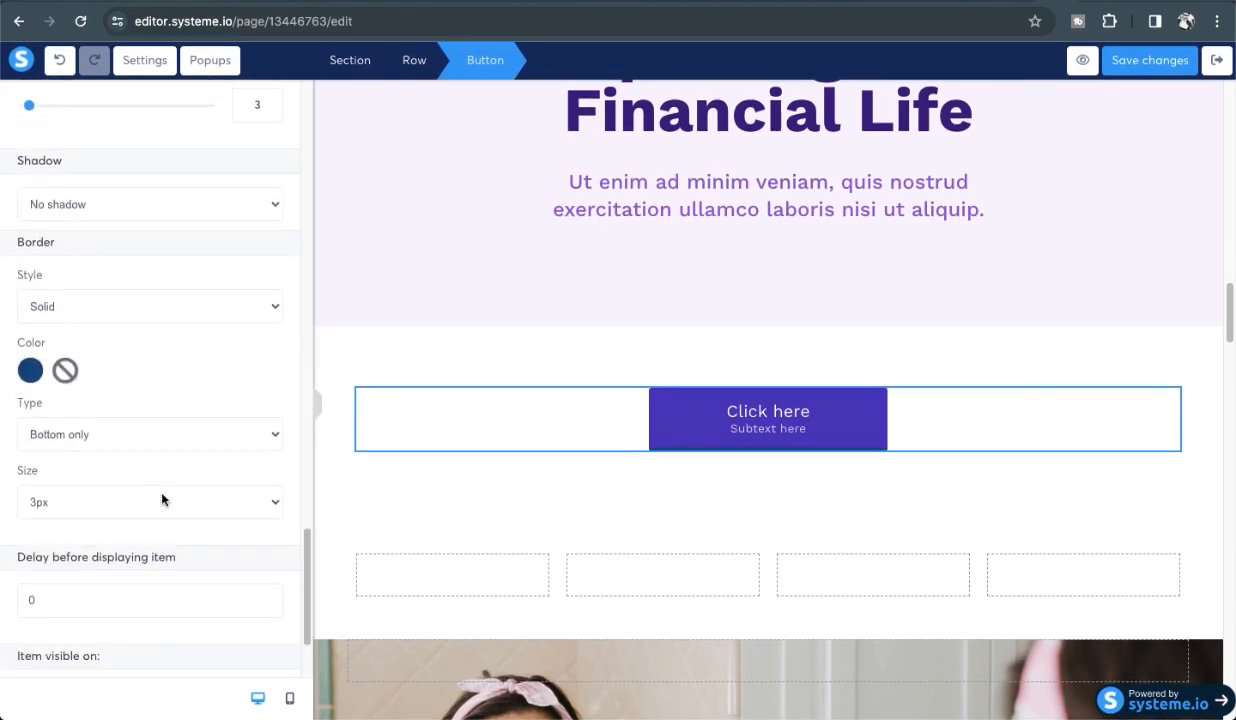
scroll(163, 499, up, 15)
scroll(160, 499, up, 8)
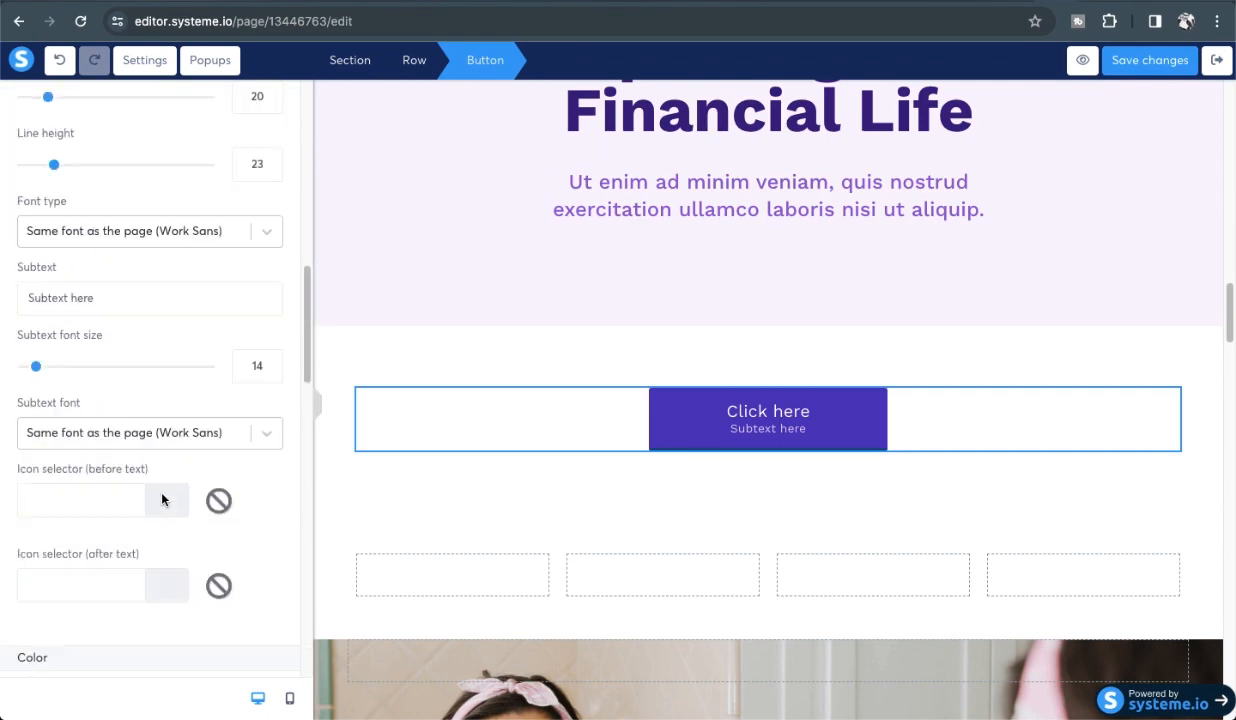
triple_click(50, 444)
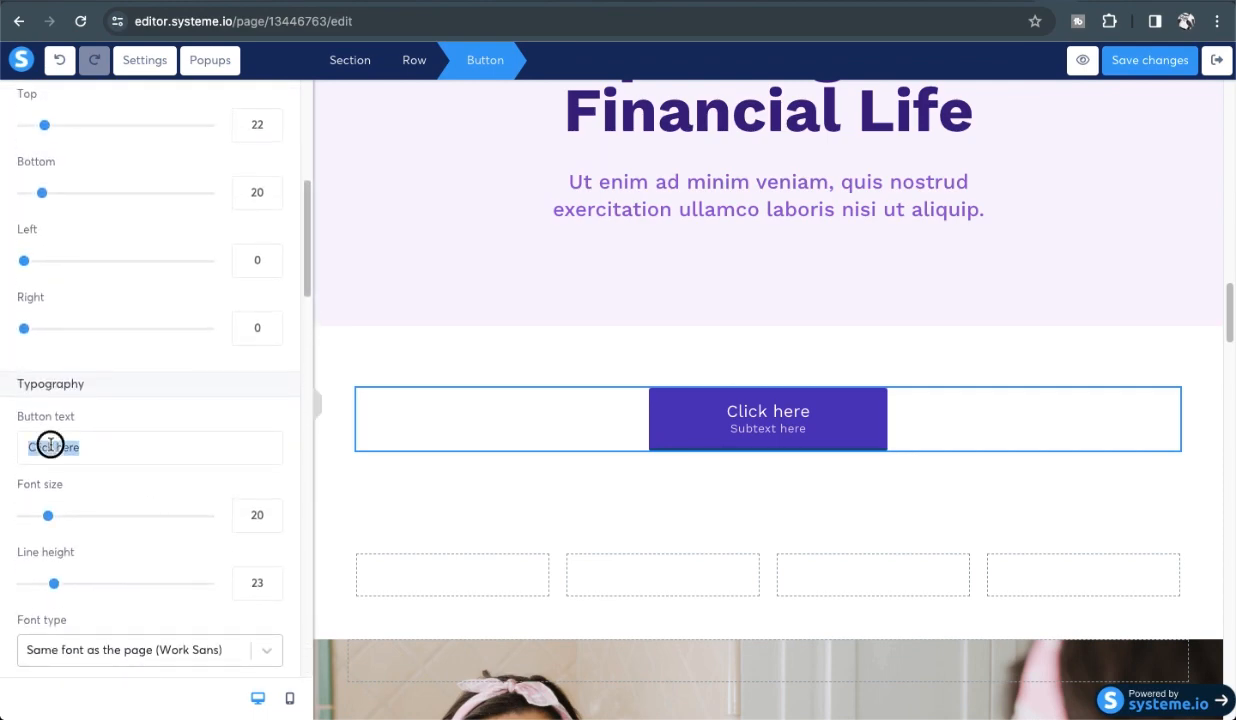
key(BackSpace)
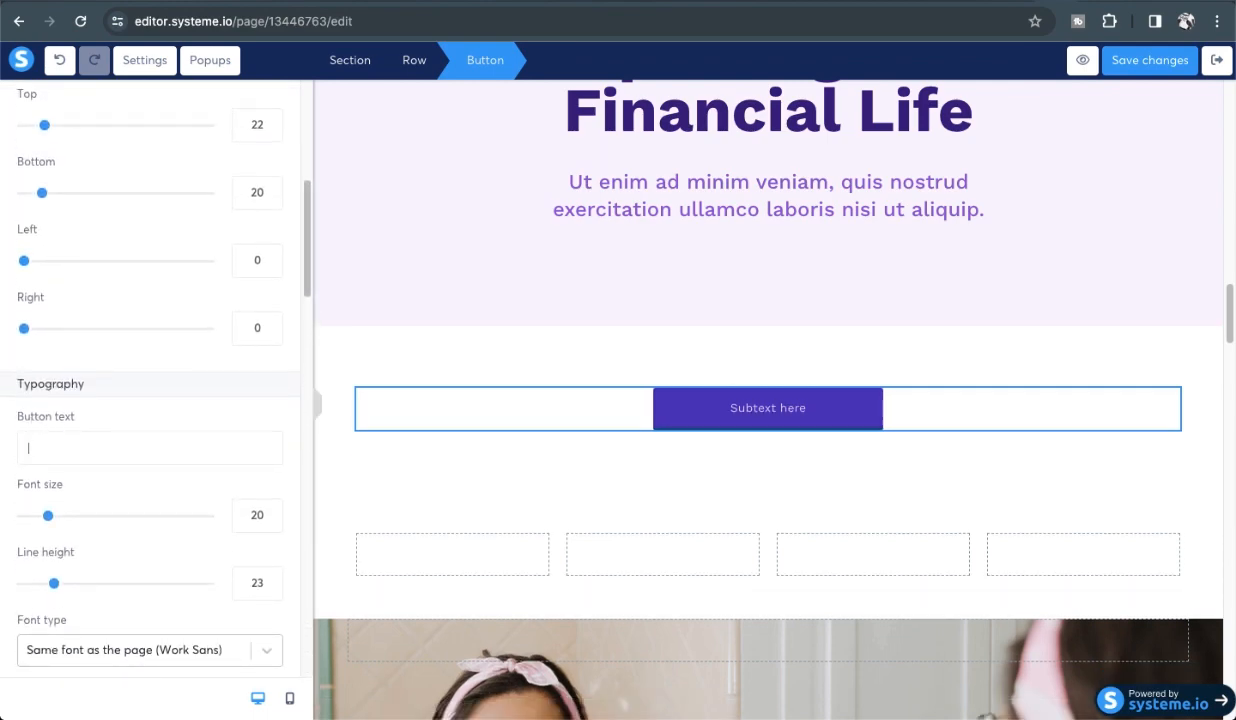
text(buy)
key(BackSpace)
key(BackSpace)
key(BackSpace)
text(N)
key(BackSpace)
text(But)
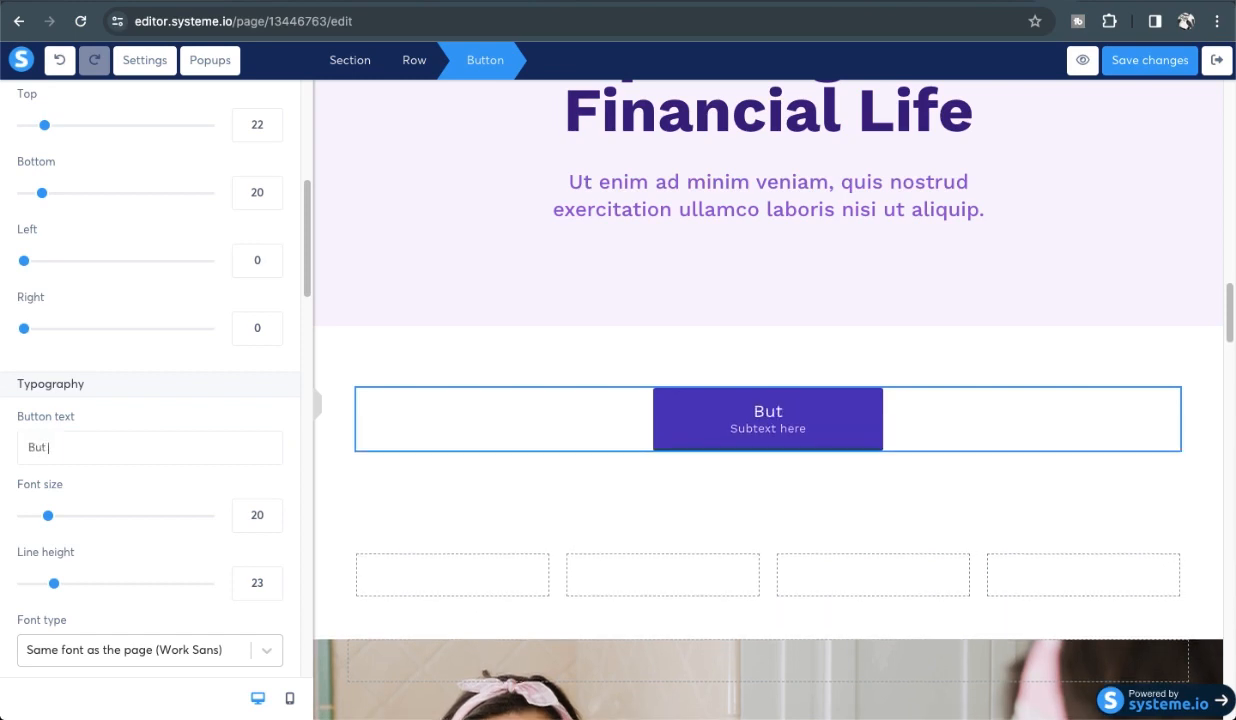
text( for onlu)
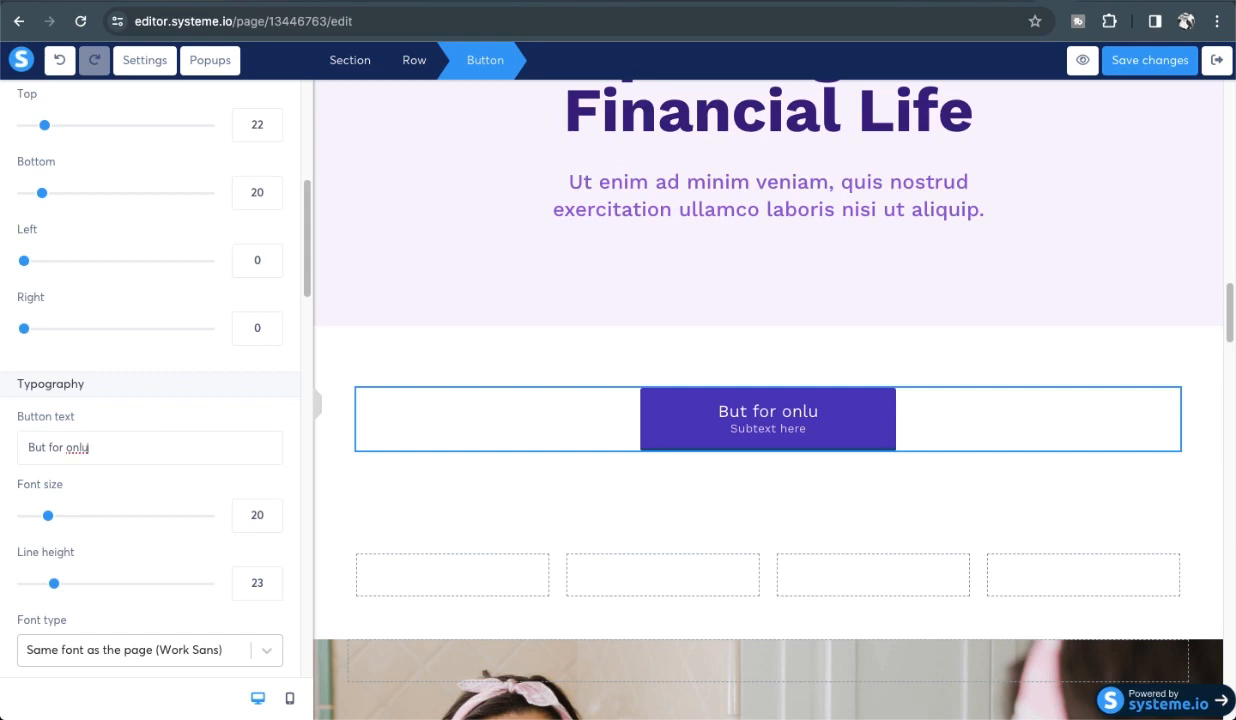
key(BackSpace)
text(y 1999)
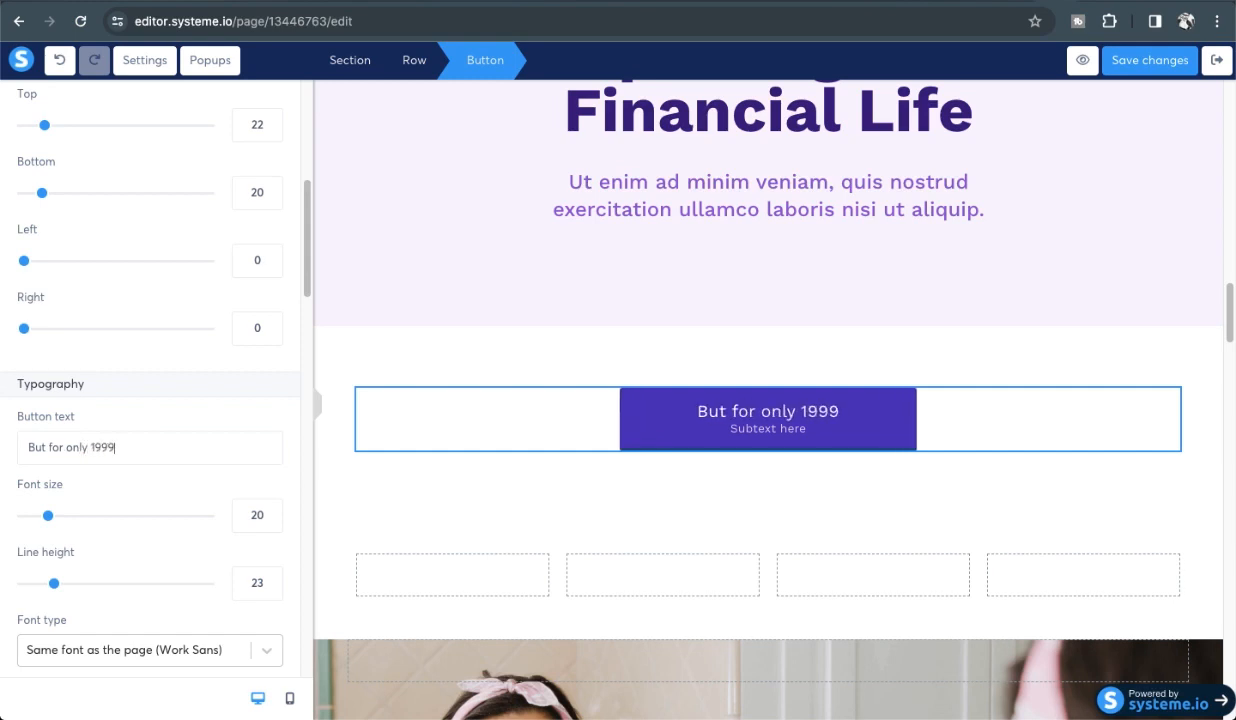
text(/-)
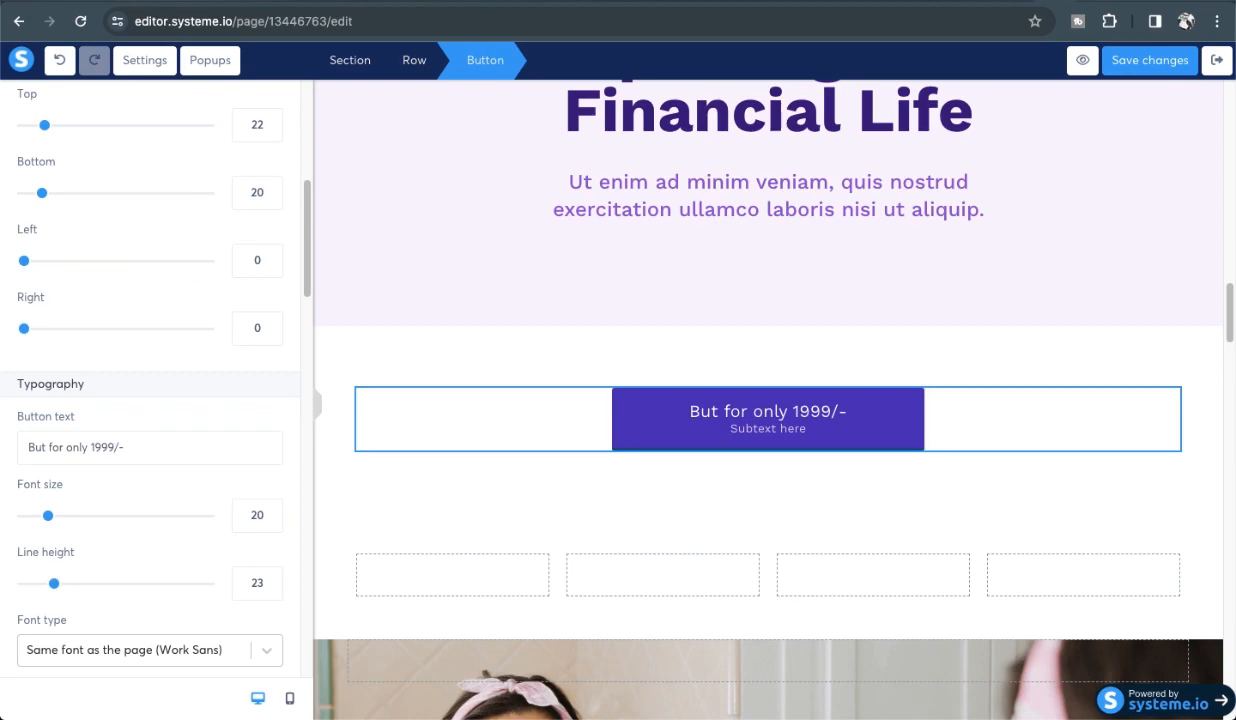
key(BackSpace)
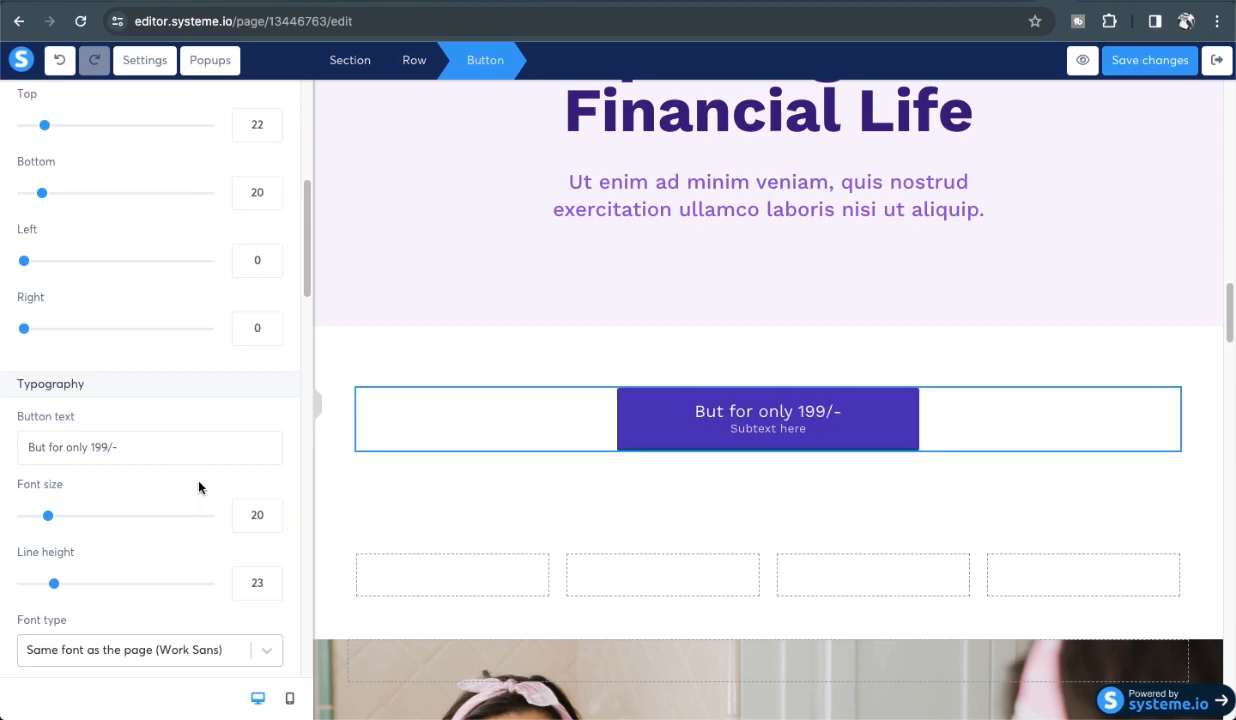
scroll(210, 400, up, 5)
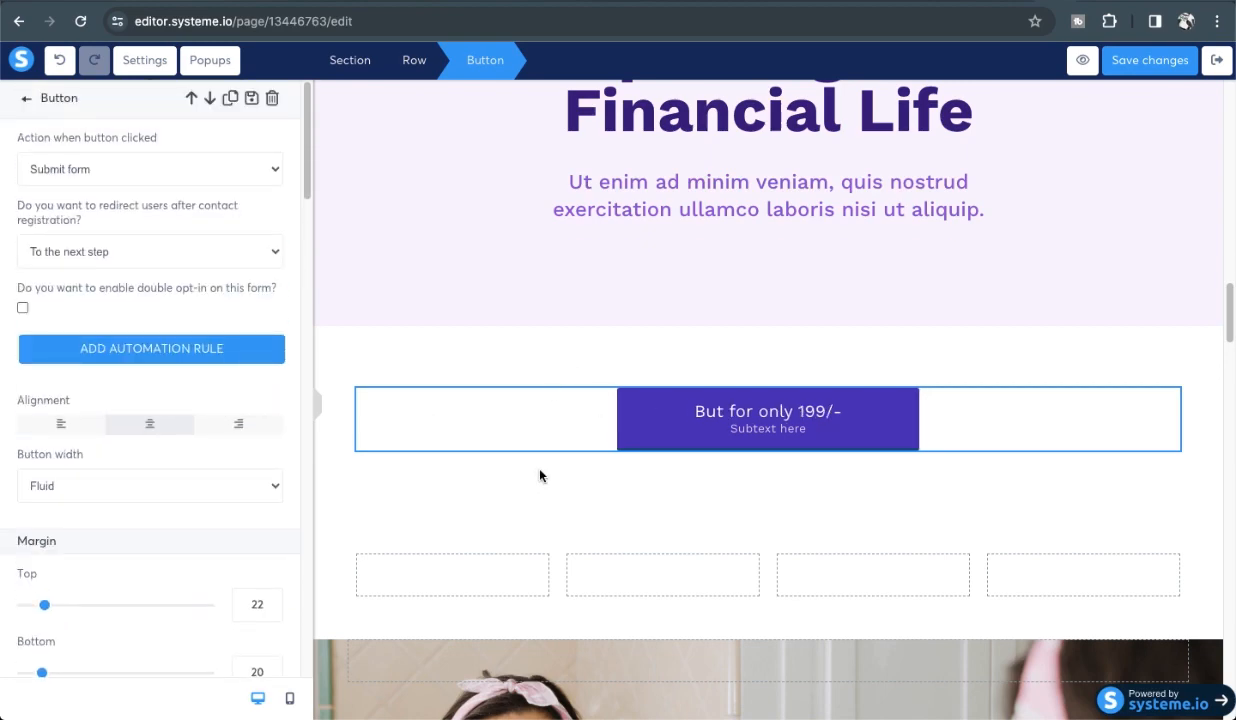
Set the Improving Your Financial Life section background to purple 5C4B7A.
click(498, 298)
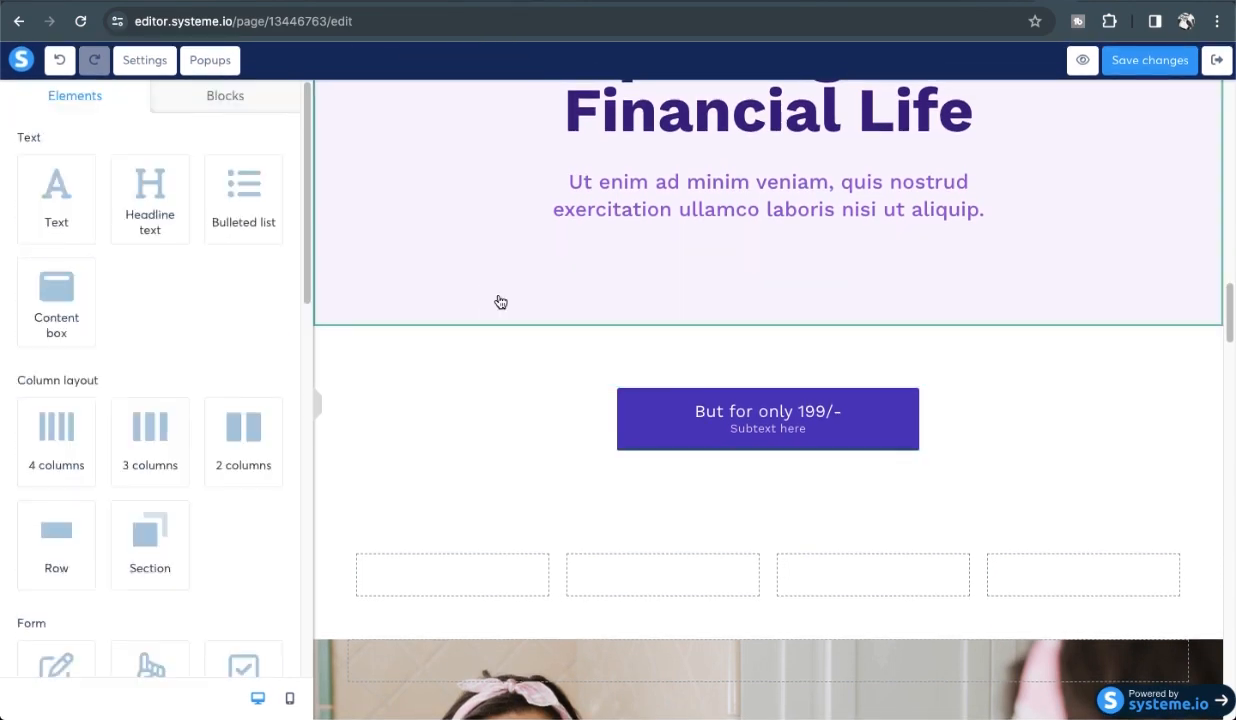
click(499, 268)
scroll(213, 407, down, 2)
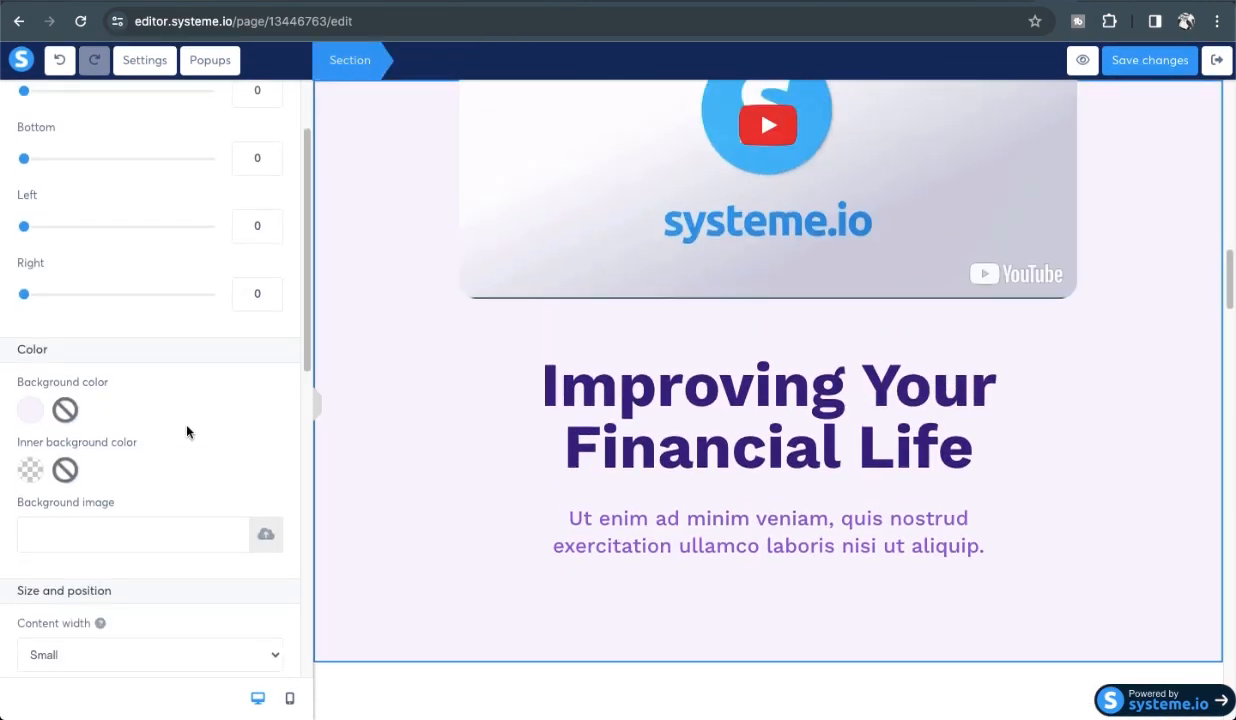
click(30, 409)
click(134, 358)
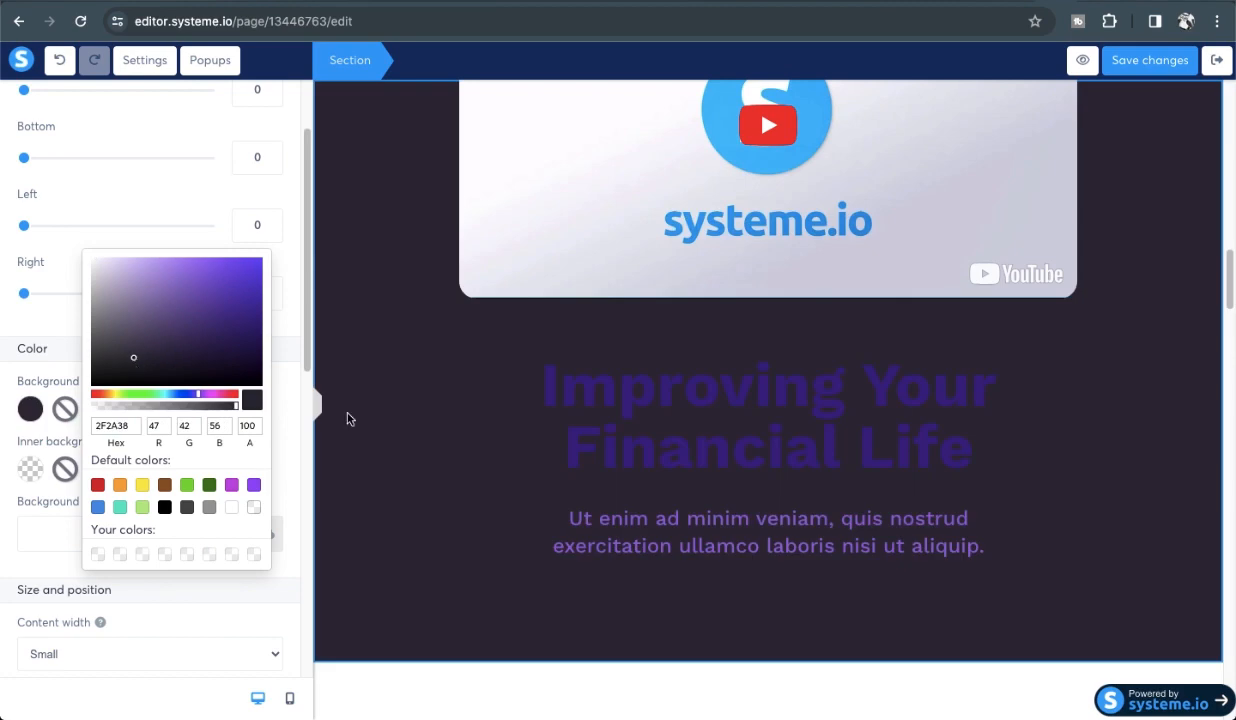
click(100, 266)
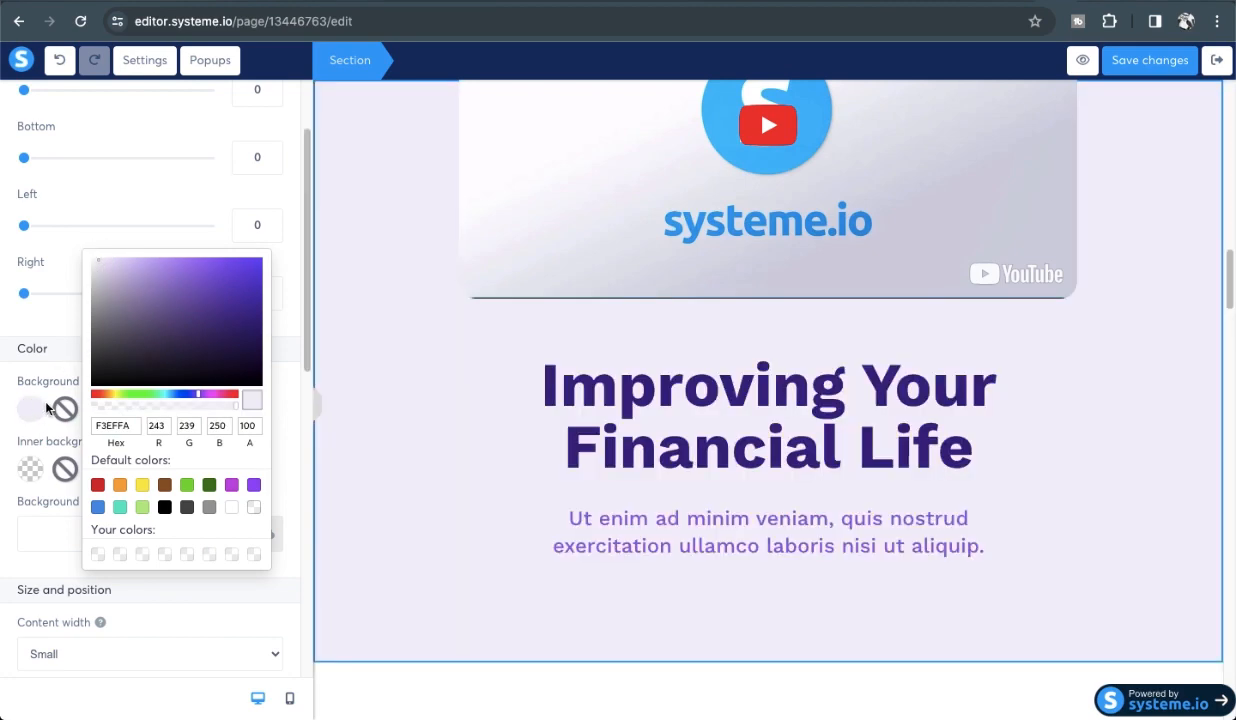
click(157, 324)
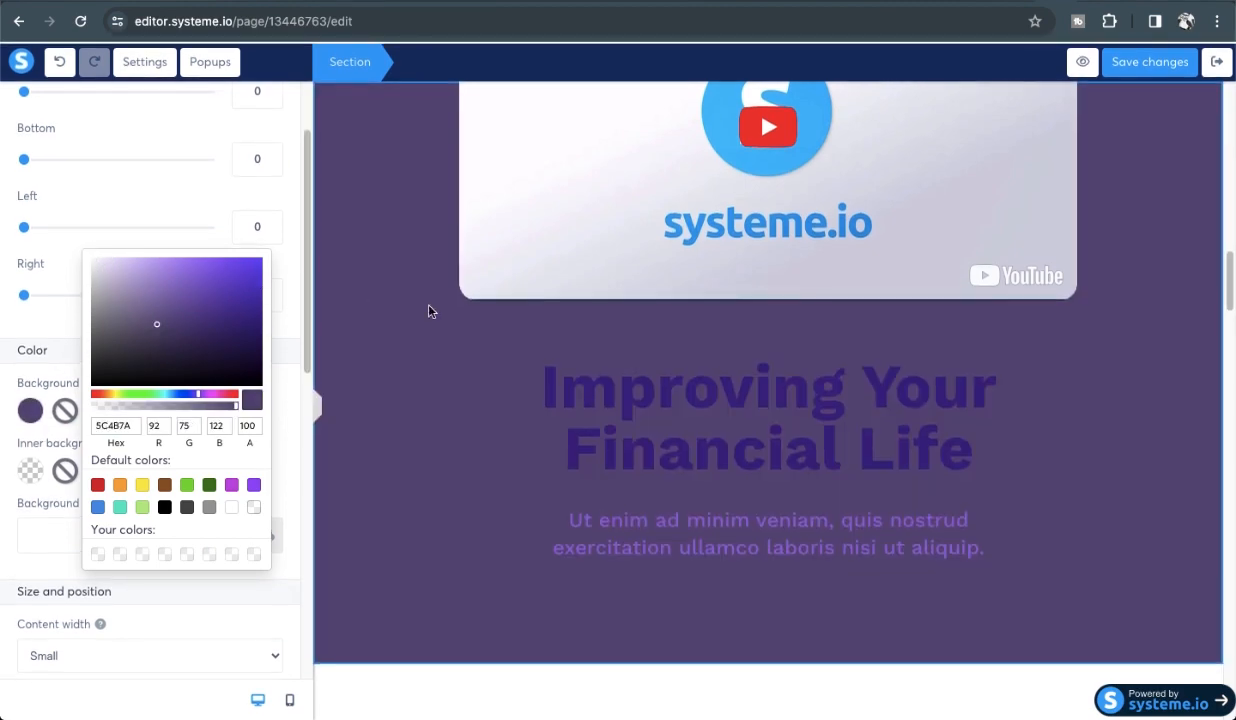
click(375, 697)
scroll(447, 543, up, 18)
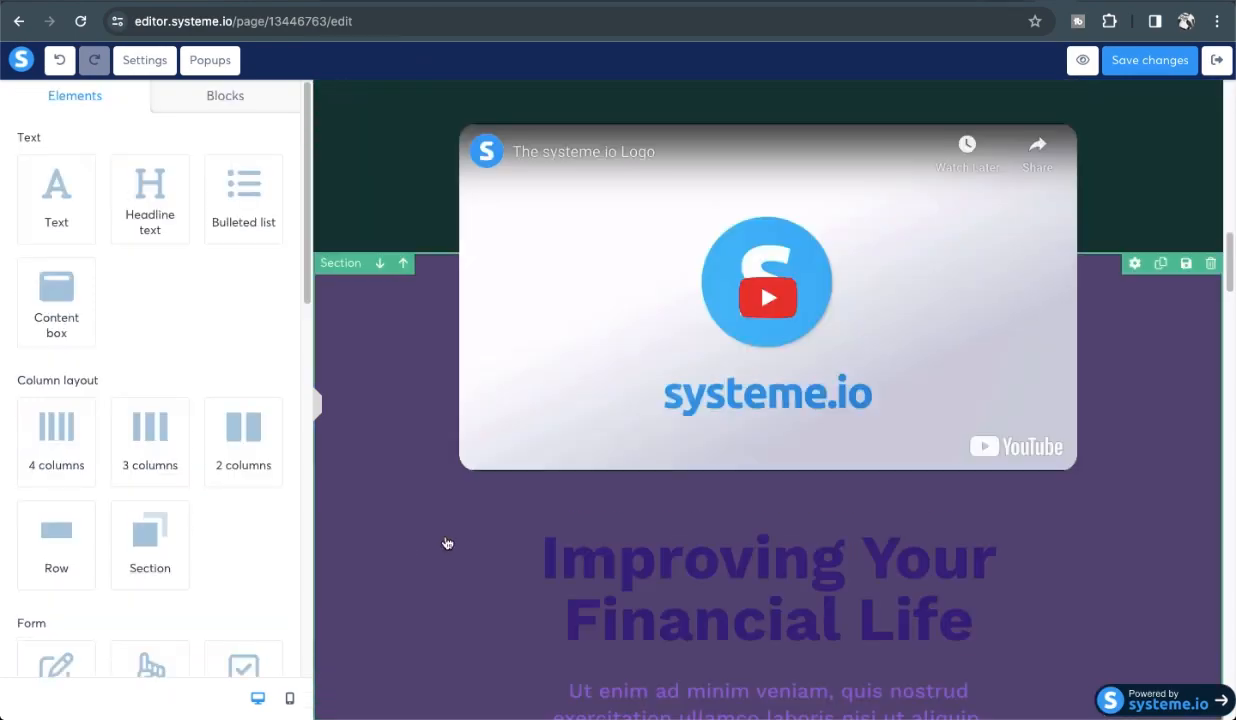
scroll(447, 543, down, 12)
scroll(447, 543, up, 12)
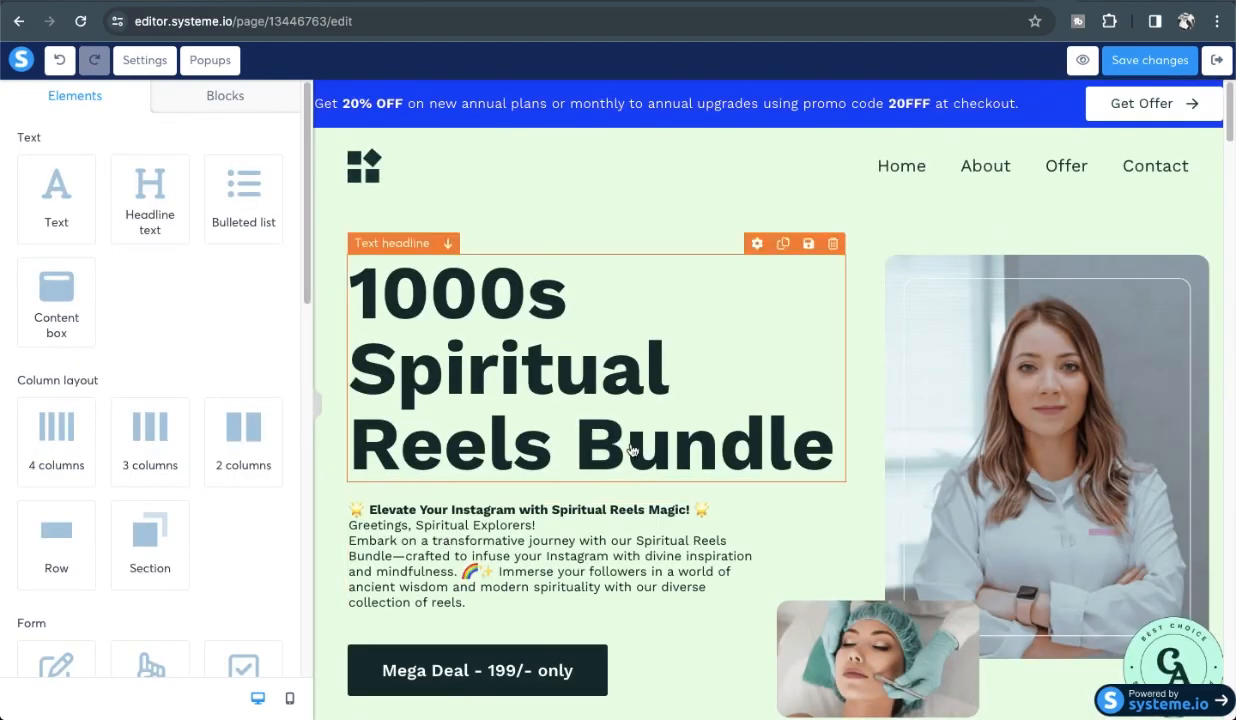